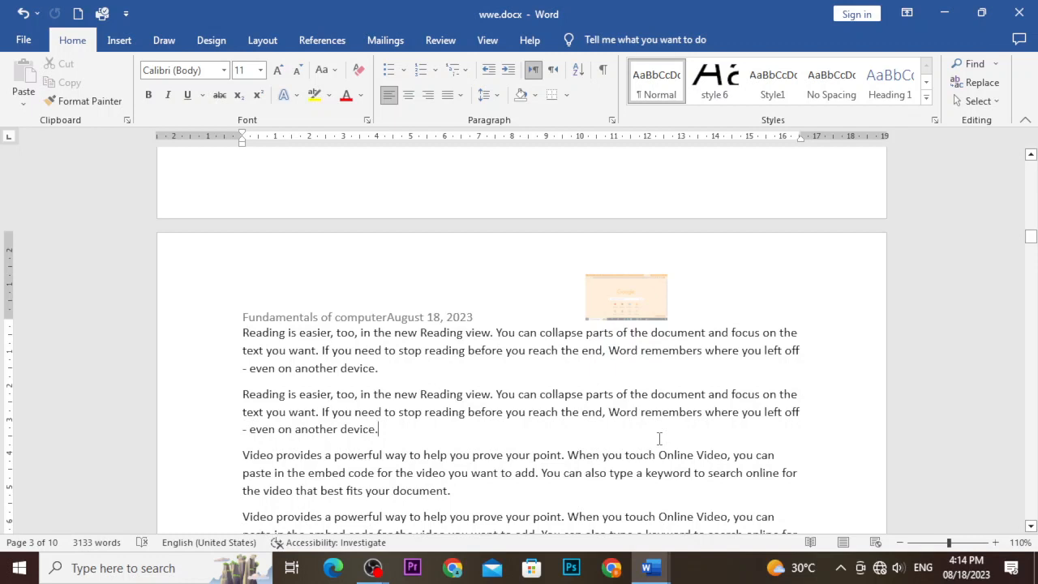
# Edit the page header and apply the Blank (Three Columns) layout with three [Type here] slots.
pyautogui.scroll(-1, 659, 439)
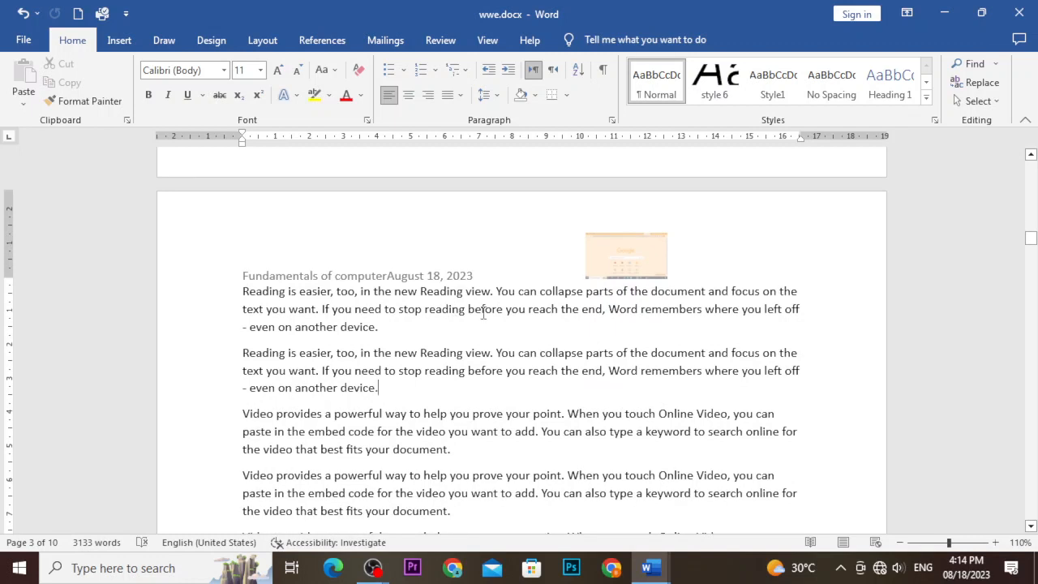
pyautogui.click(559, 241)
pyautogui.doubleClick(559, 241)
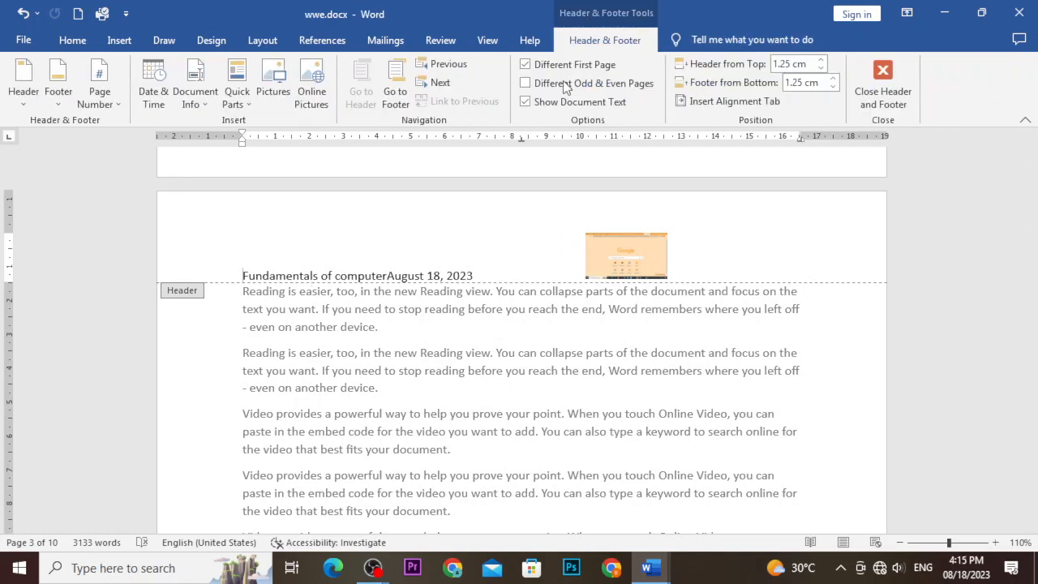
pyautogui.click(36, 103)
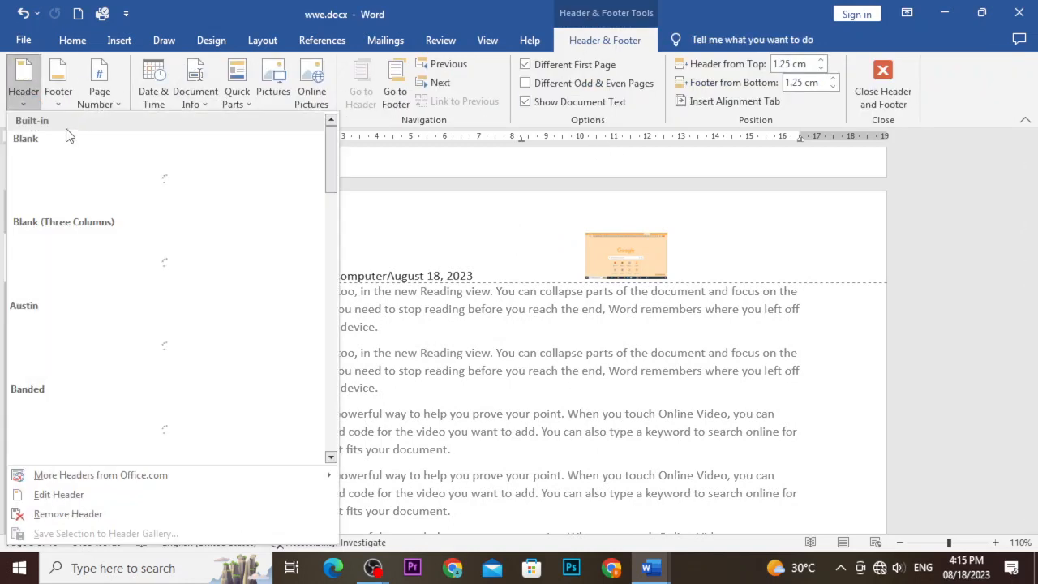
pyautogui.click(22, 101)
pyautogui.click(22, 101)
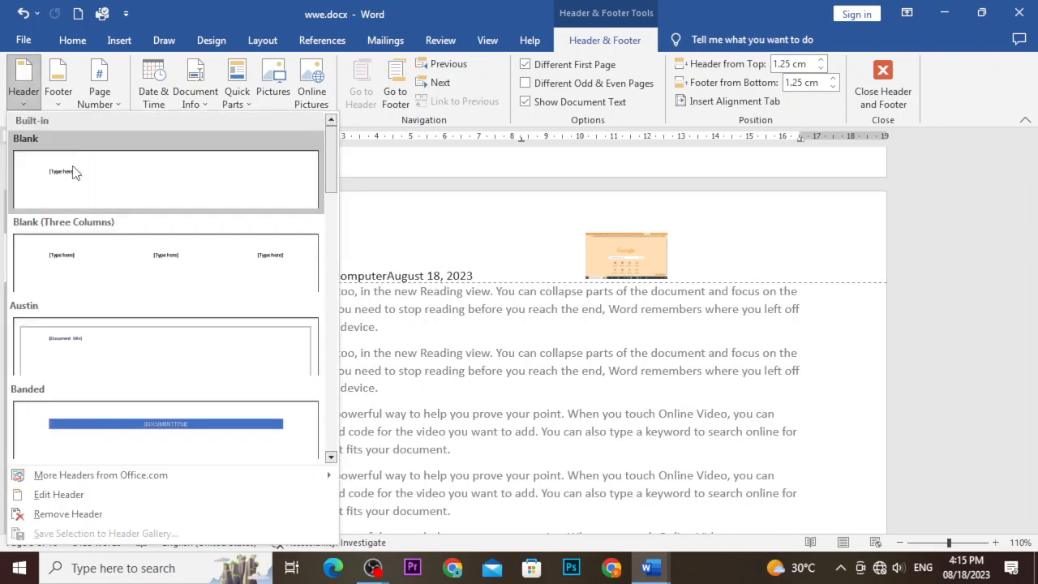
pyautogui.click(251, 263)
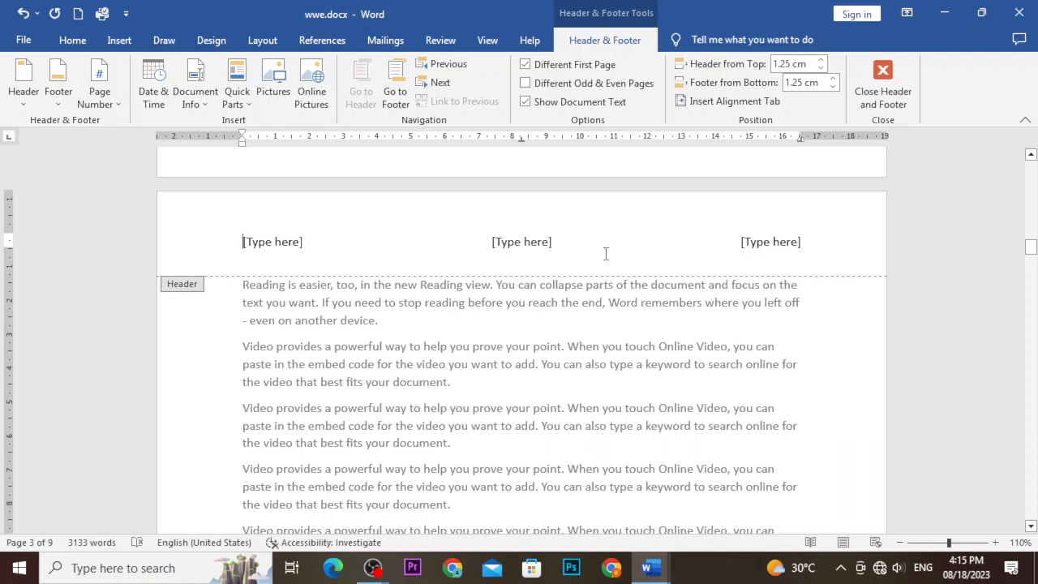
# Insert the Bold Numbers 2 'Page X of Y' number at the top of the page.
pyautogui.click(46, 98)
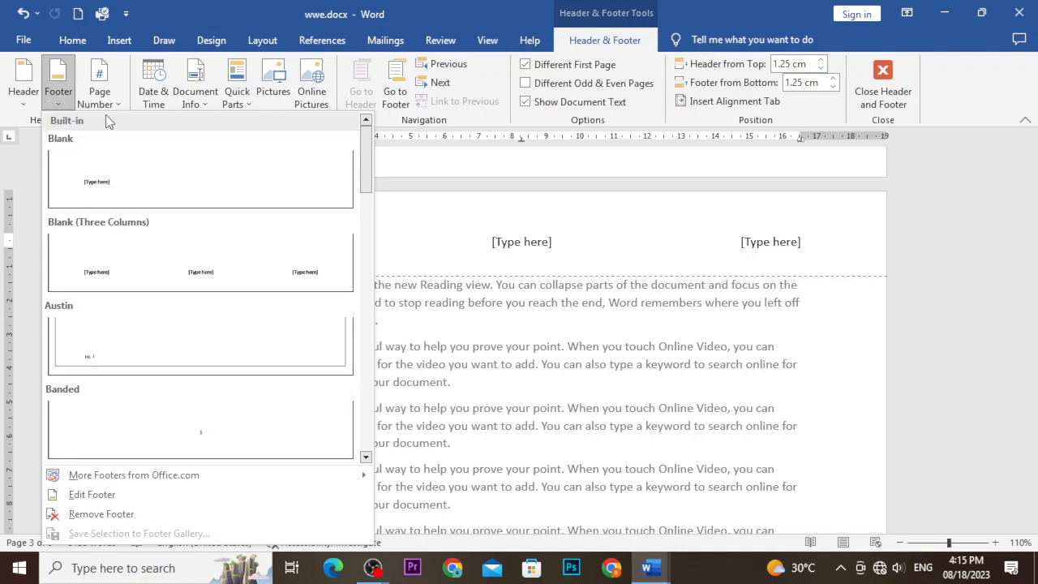
pyautogui.click(86, 97)
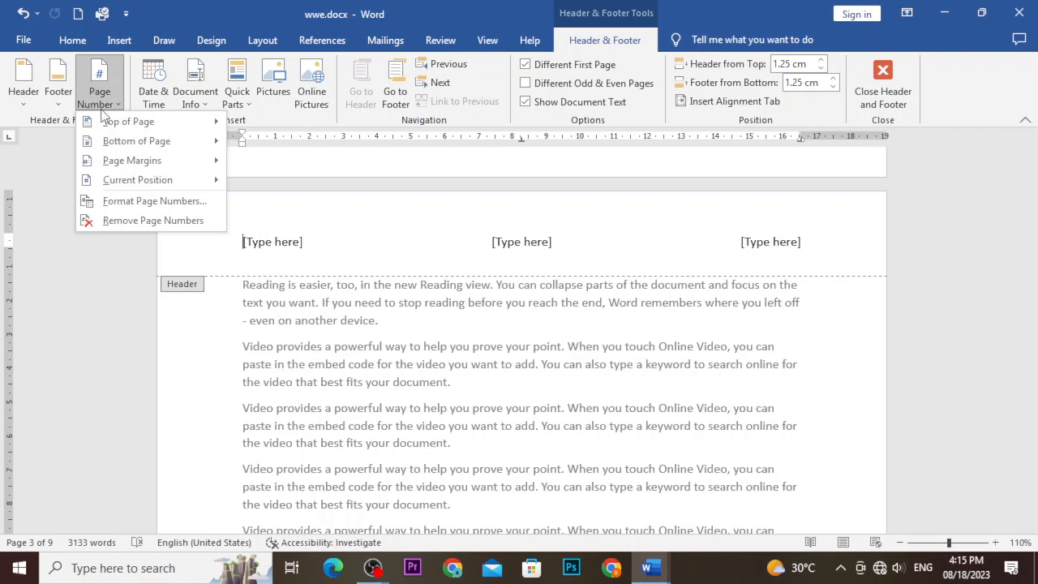
pyautogui.moveTo(147, 123)
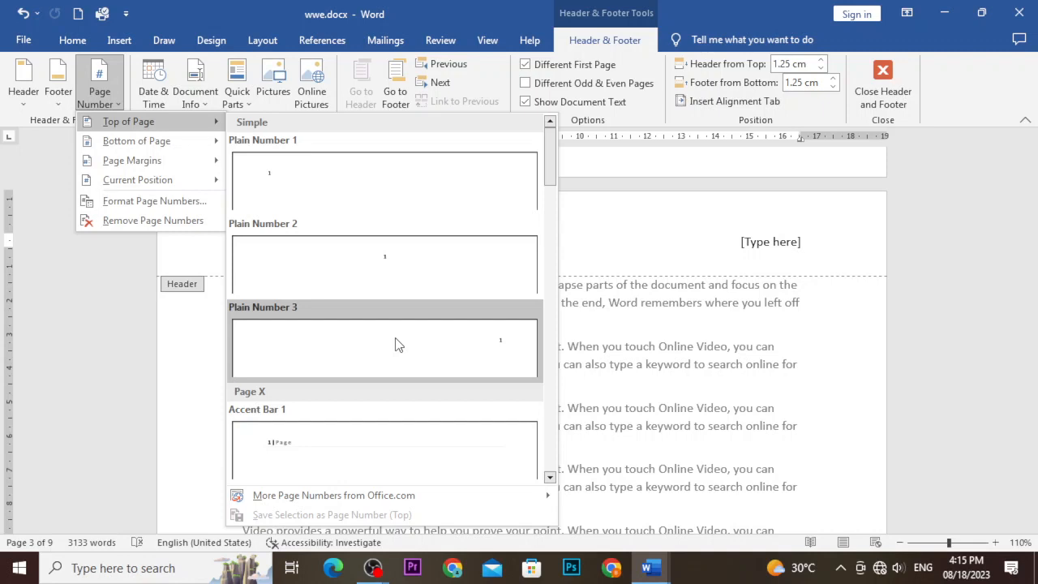
pyautogui.scroll(-5, 396, 345)
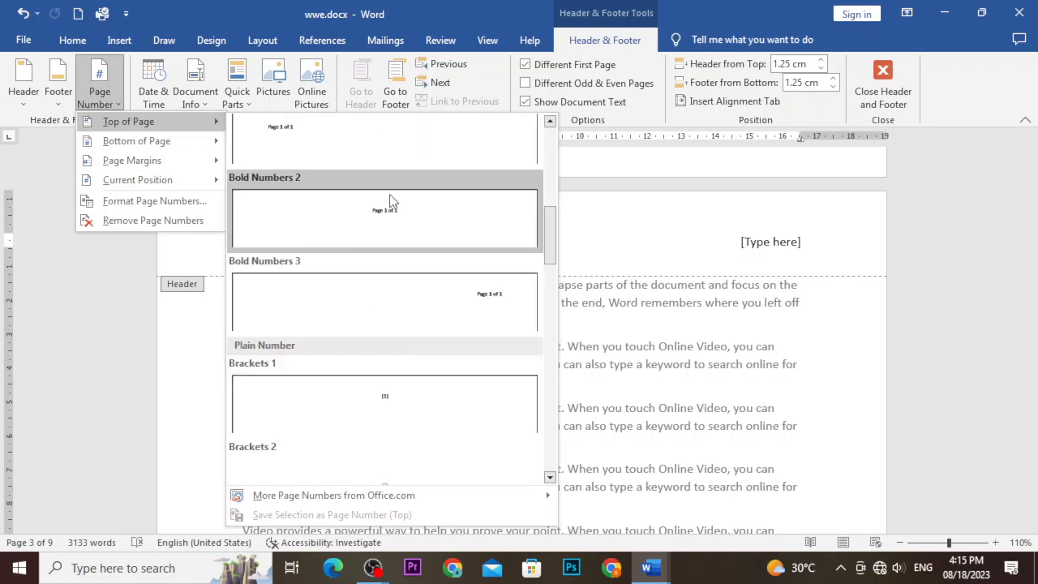
pyautogui.scroll(3, 298, 138)
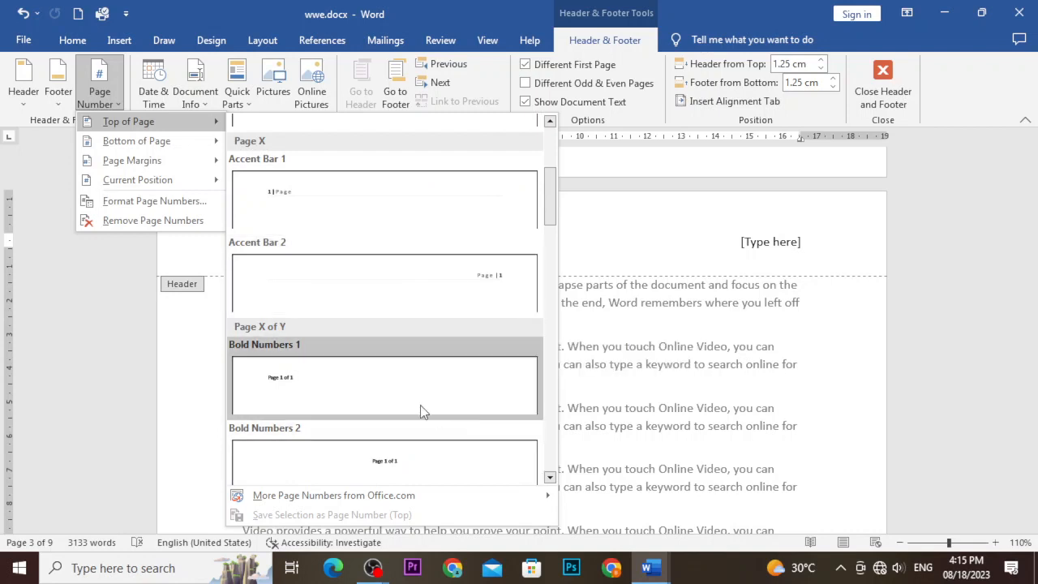
pyautogui.scroll(-3, 393, 402)
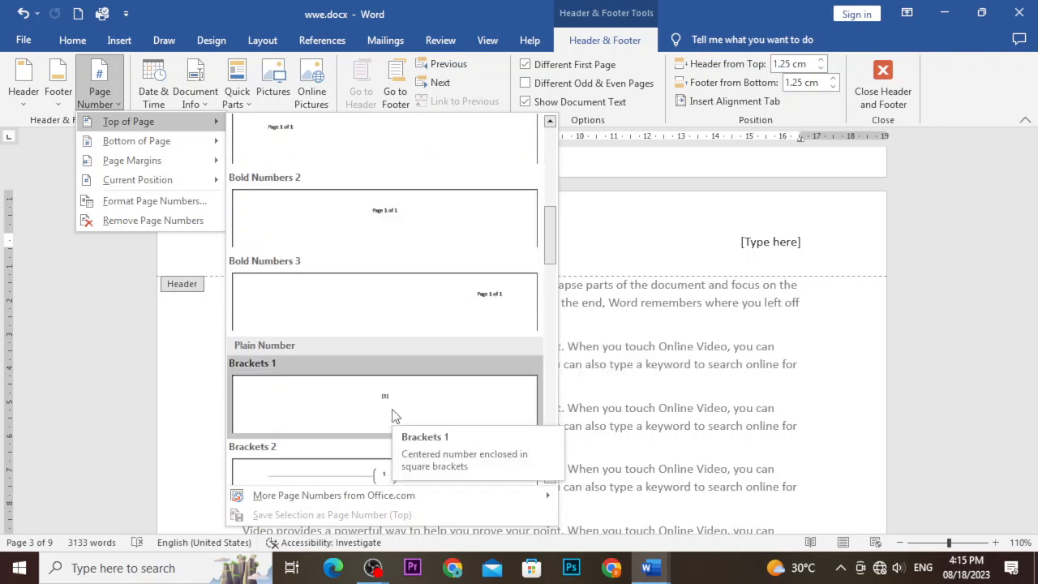
pyautogui.click(383, 225)
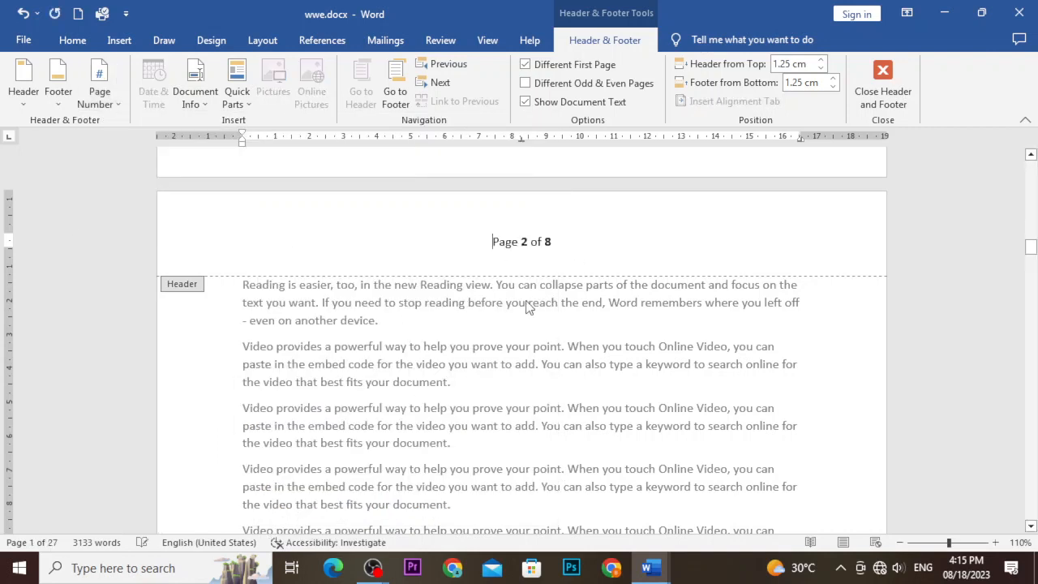
# Close header editing and return to the document body text.
pyautogui.doubleClick(528, 324)
pyautogui.scroll(5, 527, 323)
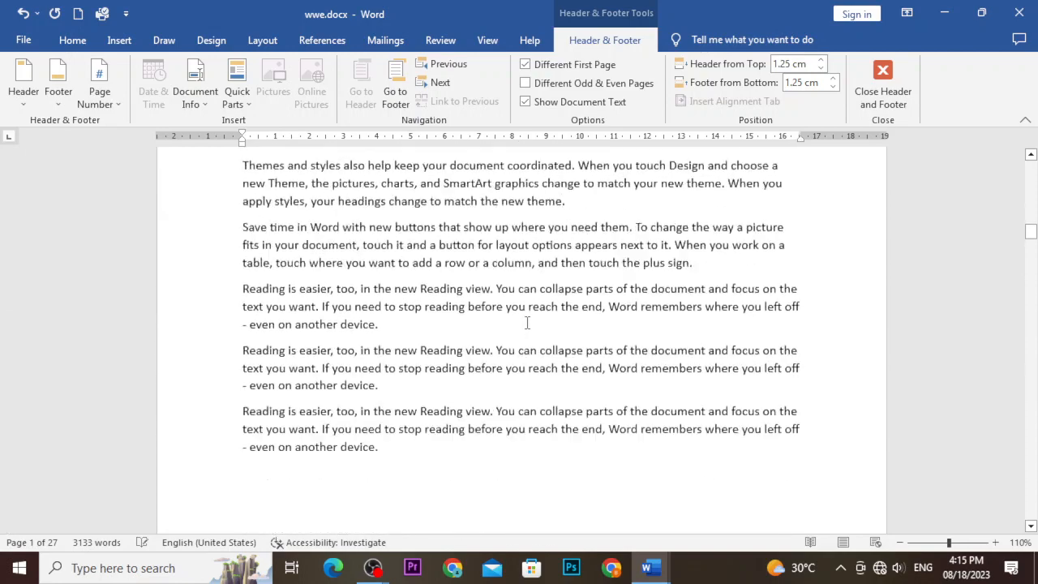
pyautogui.scroll(10, 527, 323)
pyautogui.scroll(-12, 528, 325)
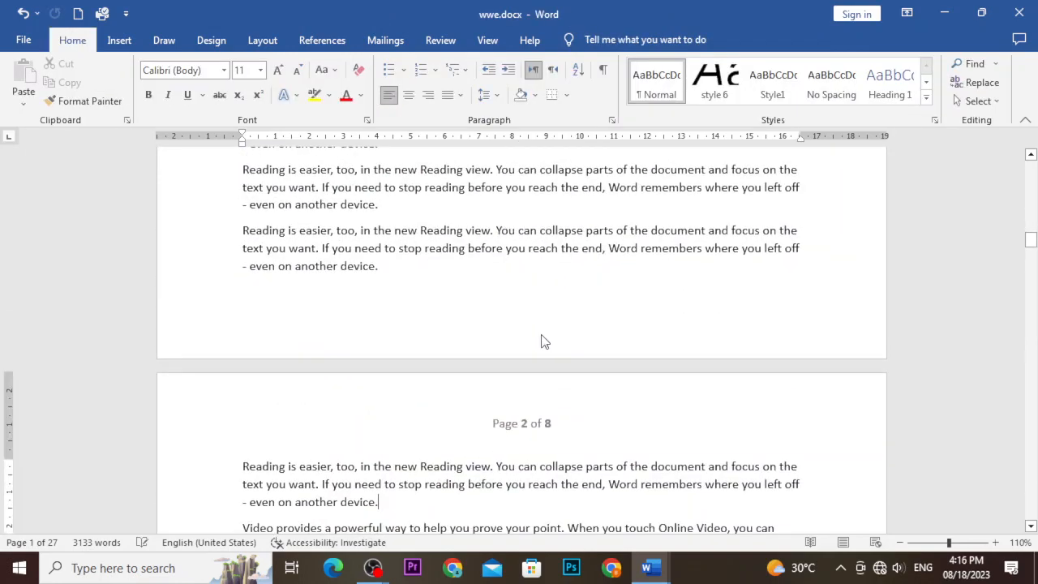
pyautogui.scroll(10, 543, 338)
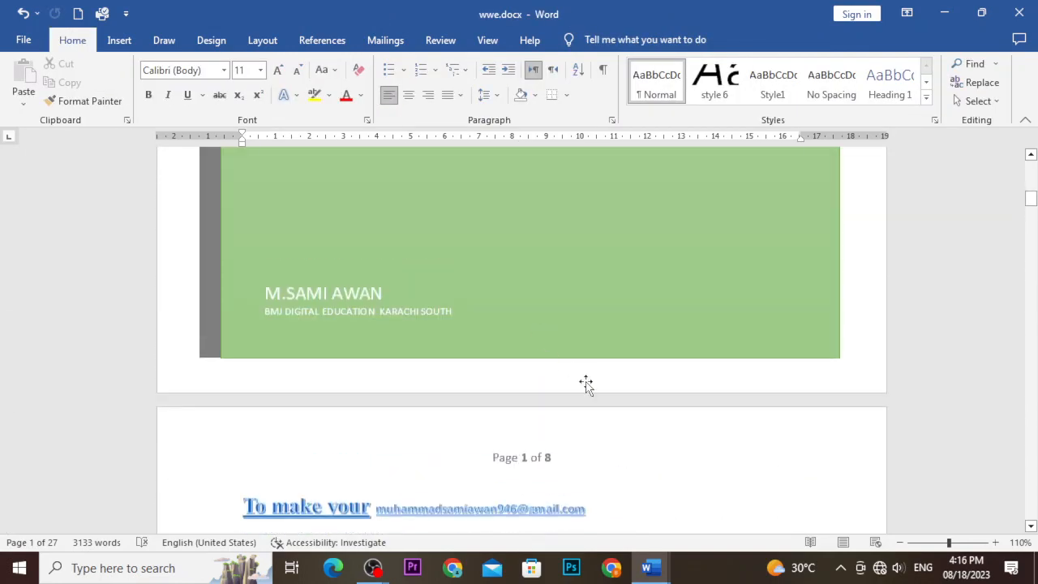
pyautogui.scroll(-3, 607, 352)
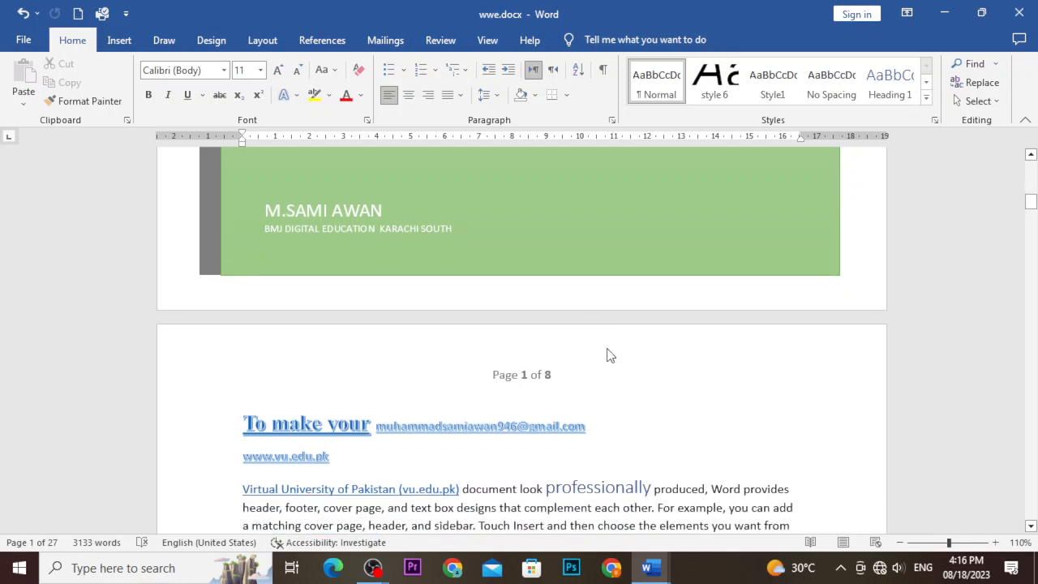
# Scroll through the pages to check their Page X of 8 numbers.
pyautogui.click(543, 259)
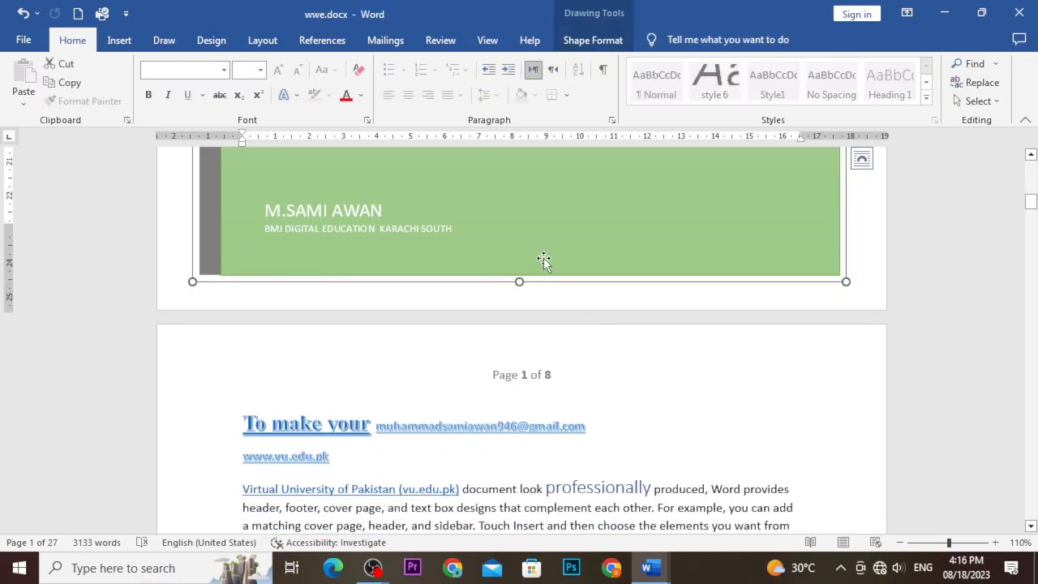
pyautogui.scroll(-3, 545, 259)
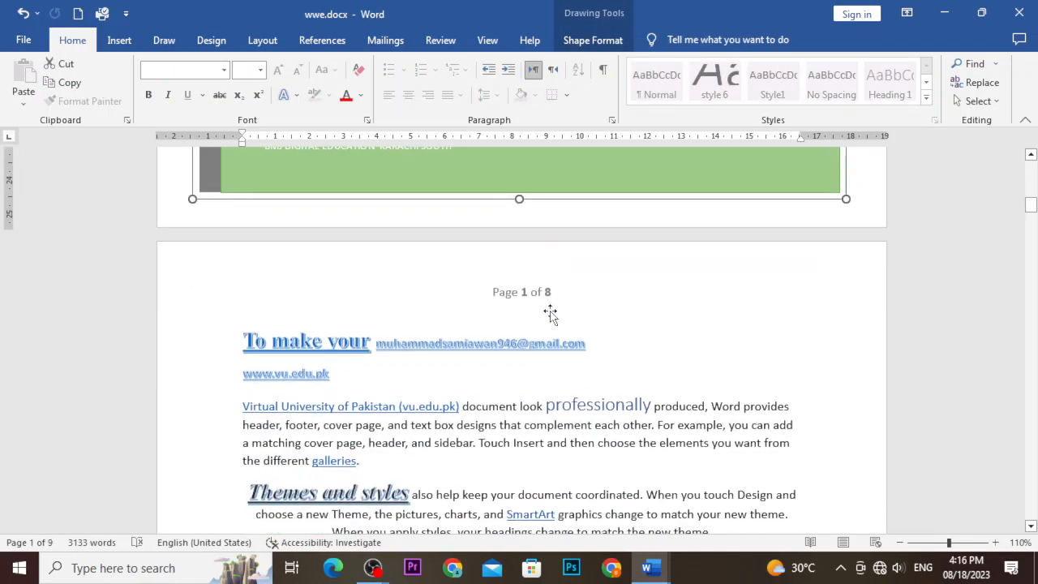
pyautogui.click(547, 312)
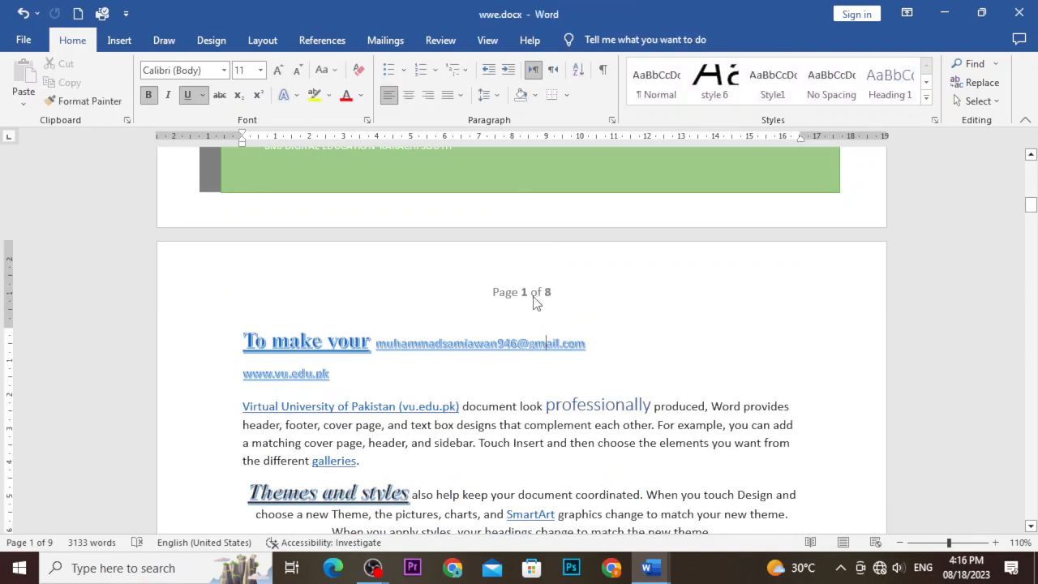
pyautogui.scroll(-20, 553, 299)
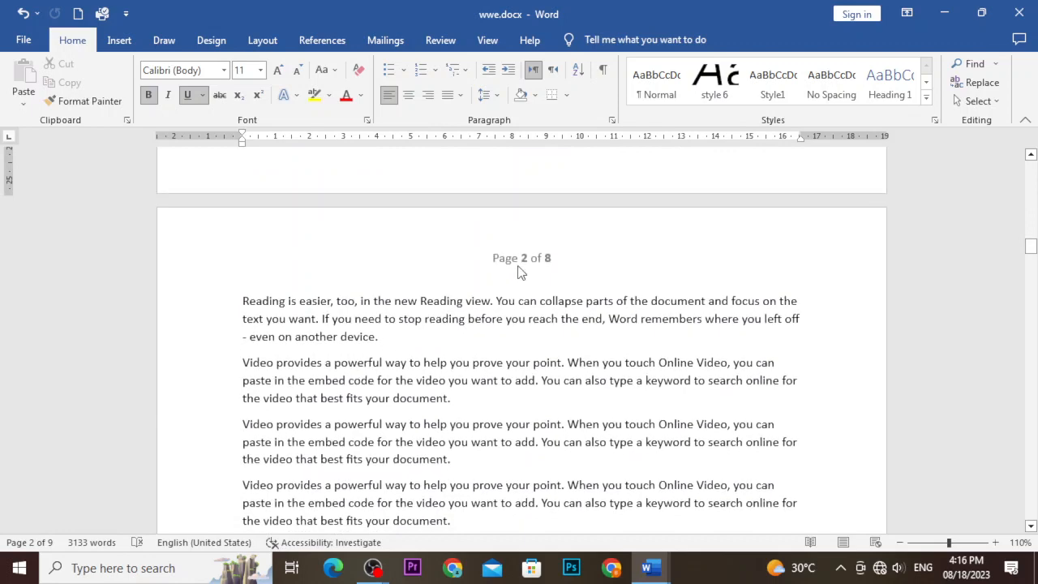
pyautogui.scroll(-5, 519, 270)
pyautogui.scroll(-8, 520, 267)
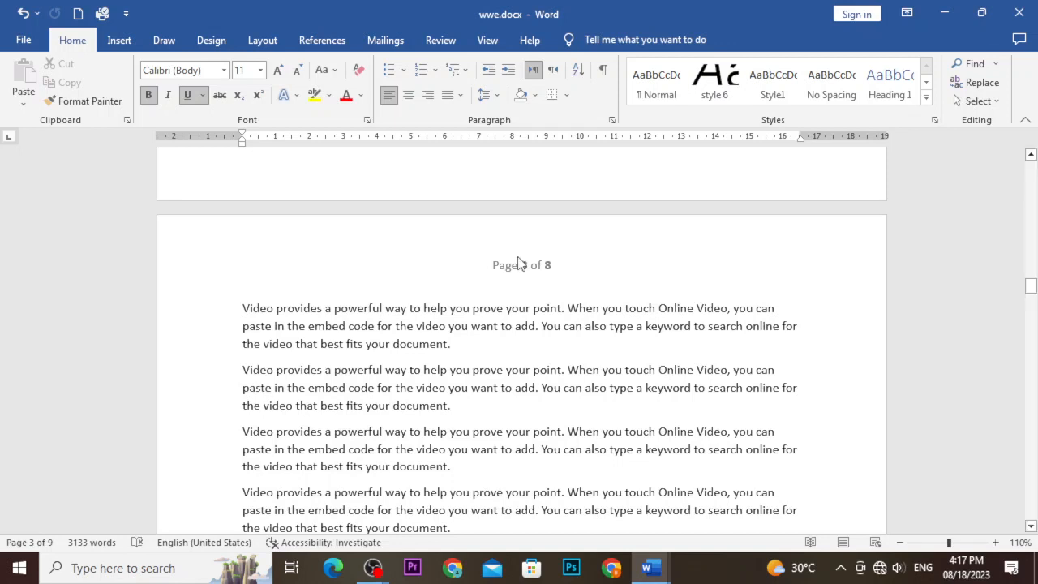
# Reopen the page 3 header and insert the Circle page number from the With Shapes group.
pyautogui.doubleClick(519, 265)
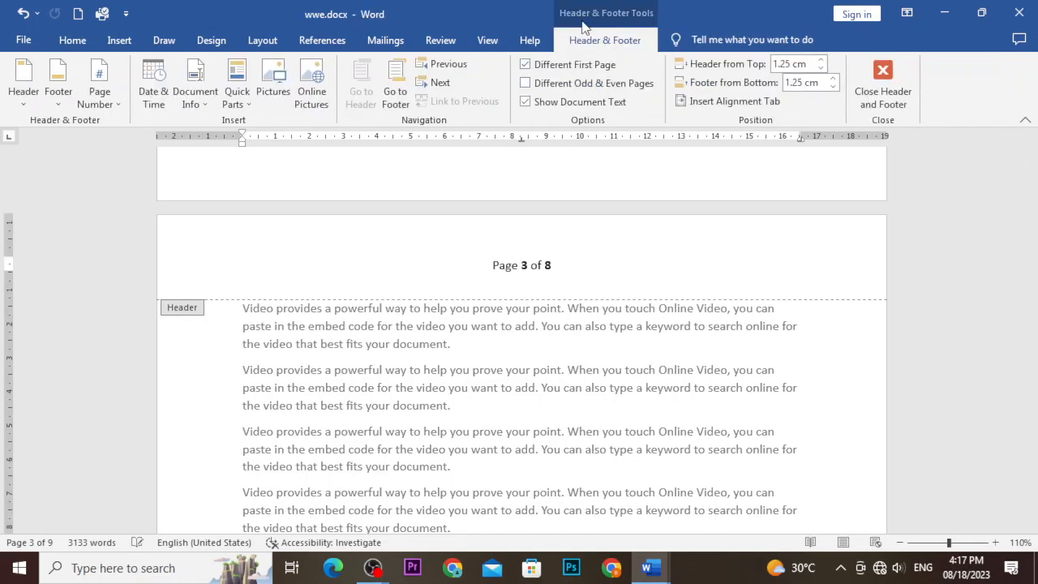
pyautogui.click(119, 103)
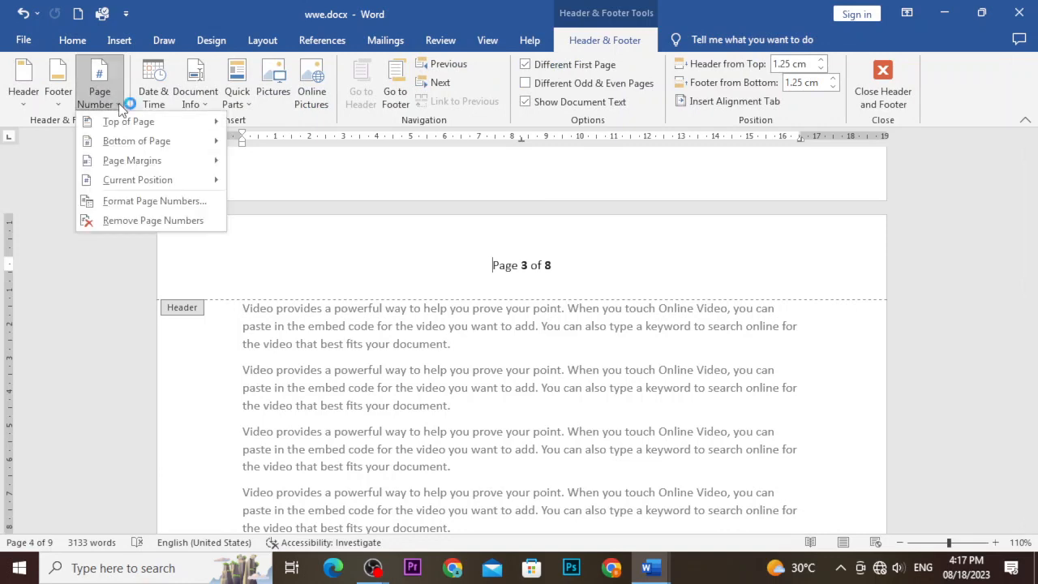
pyautogui.moveTo(138, 128)
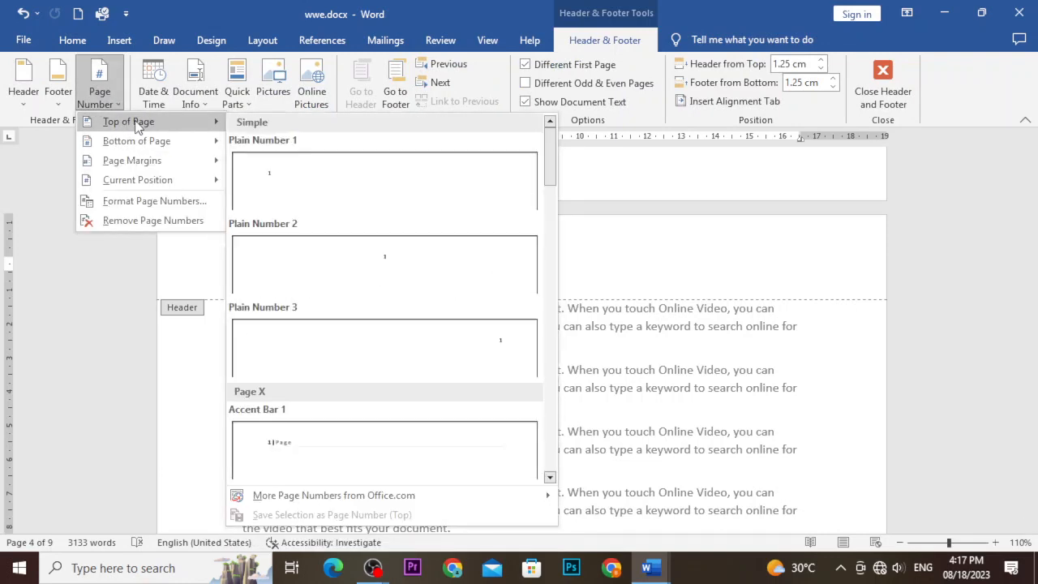
pyautogui.moveTo(152, 144)
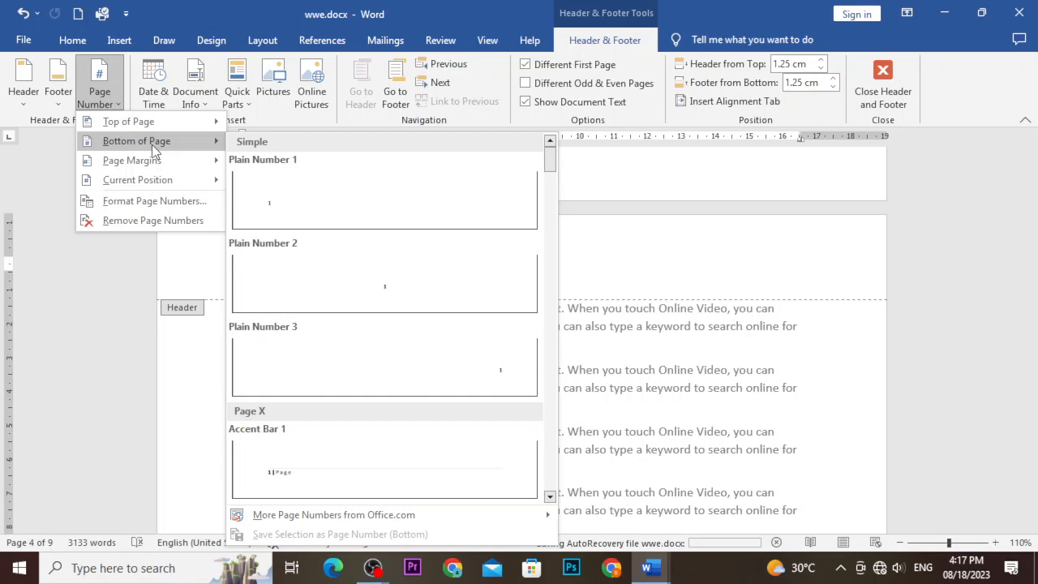
pyautogui.click(104, 99)
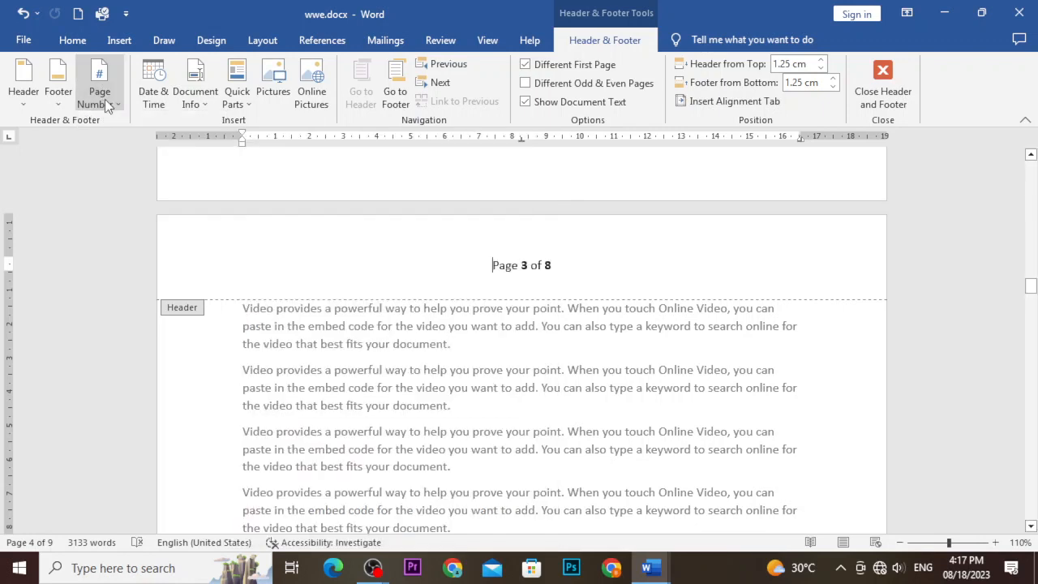
pyautogui.click(105, 99)
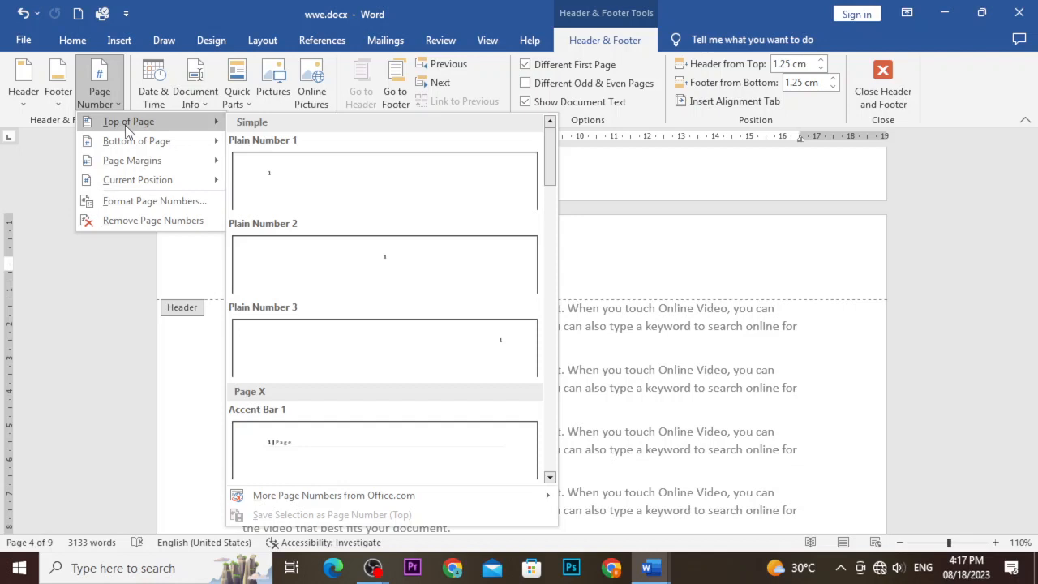
pyautogui.scroll(-10, 331, 231)
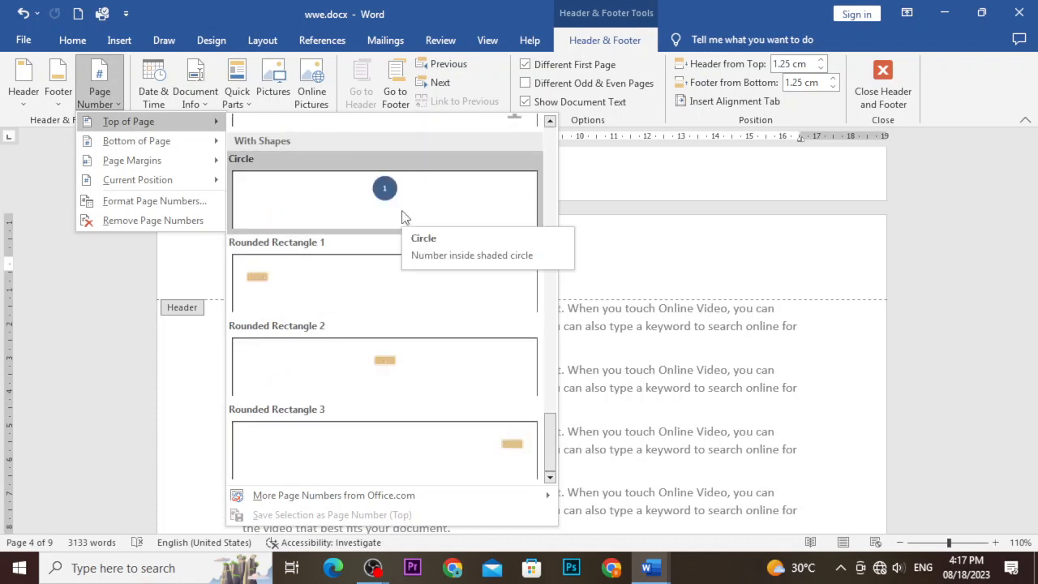
pyautogui.click(404, 216)
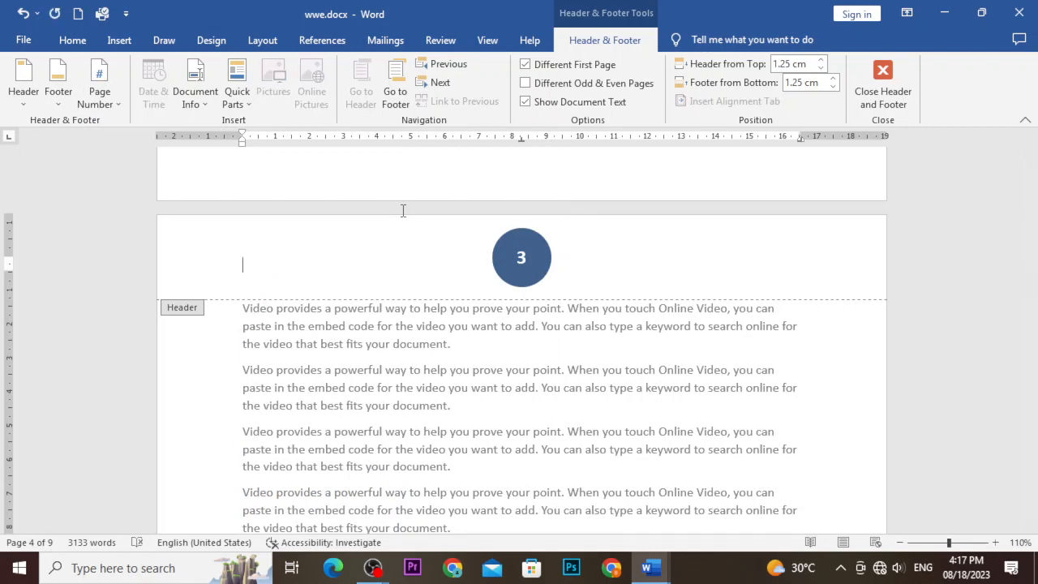
# Dismiss the Quick Parts menu without inserting anything and move to the page footer.
pyautogui.click(248, 106)
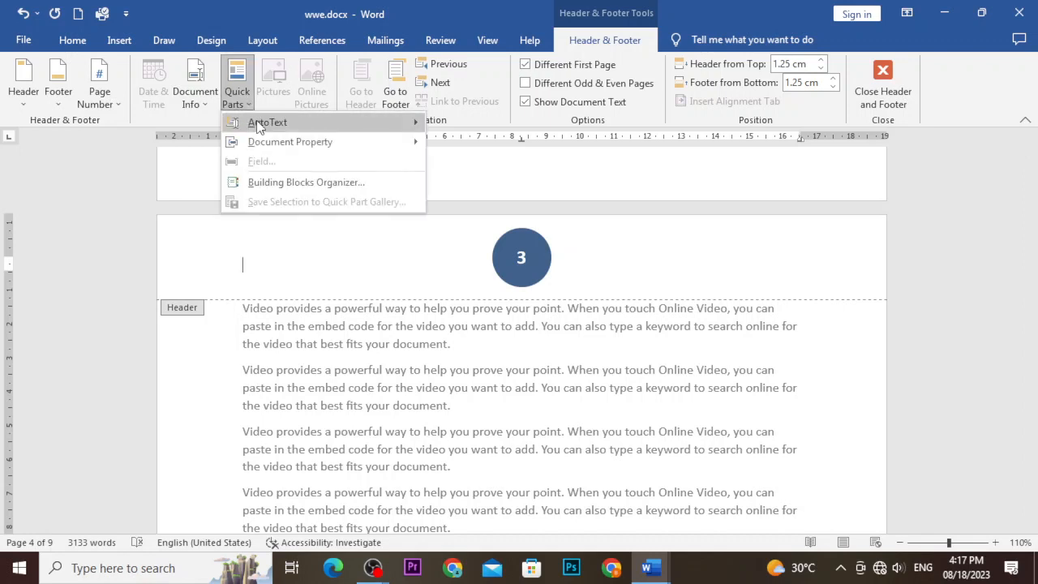
pyautogui.moveTo(316, 145)
pyautogui.moveTo(305, 132)
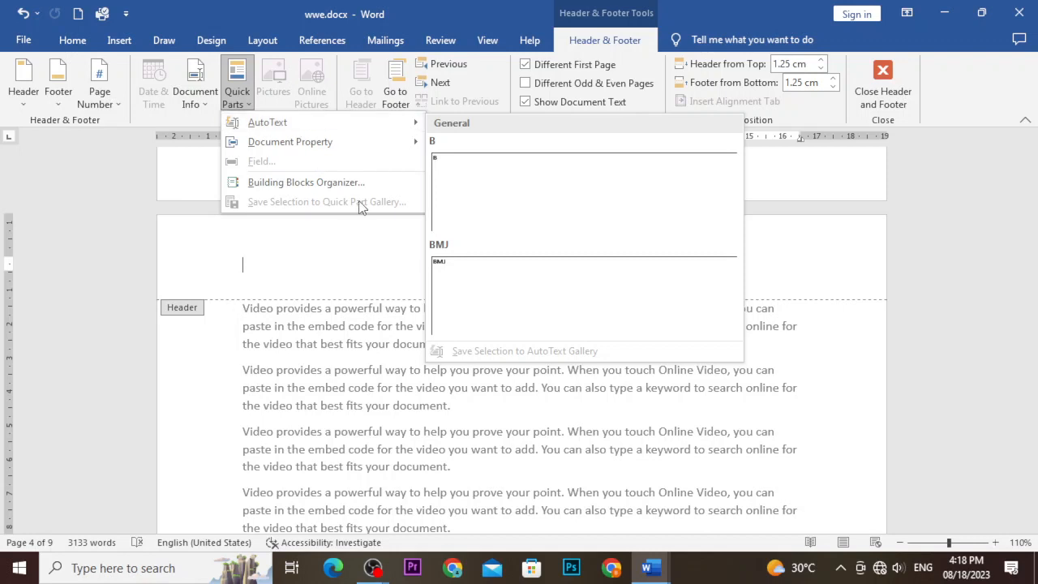
pyautogui.click(325, 232)
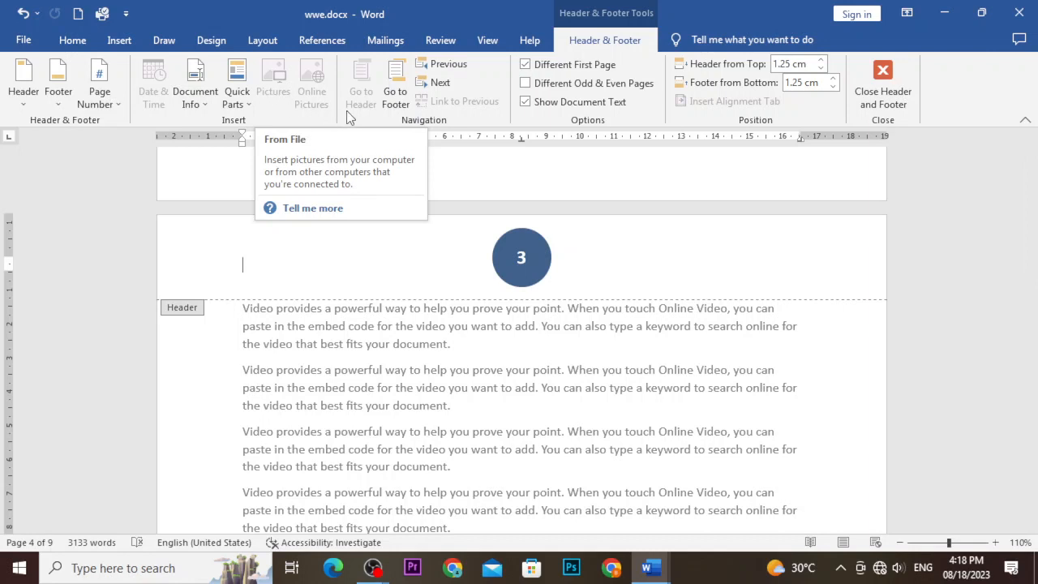
pyautogui.click(397, 97)
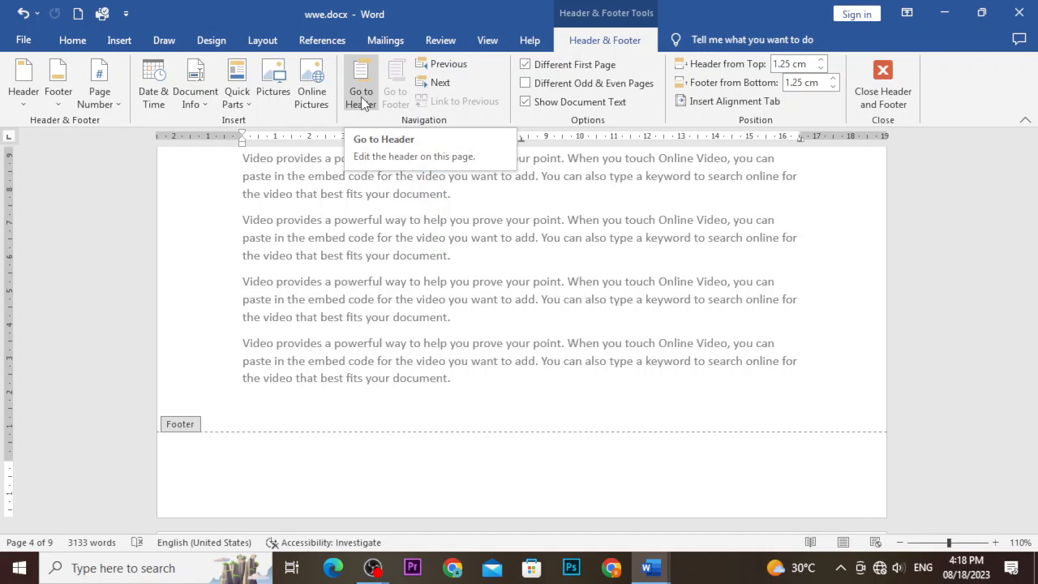
# Return to the header, then step to the previous and next headers.
pyautogui.click(363, 101)
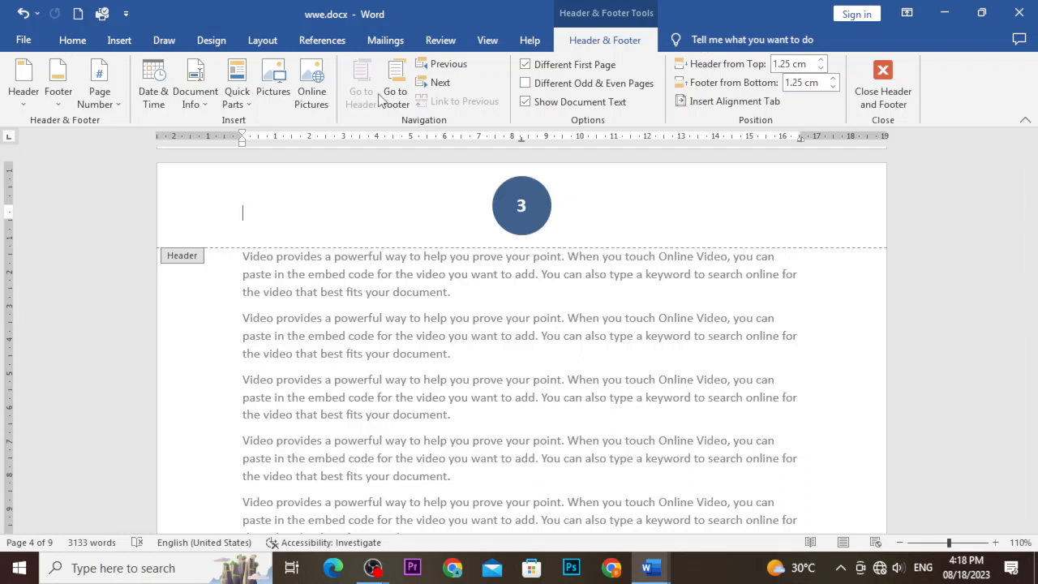
pyautogui.click(450, 68)
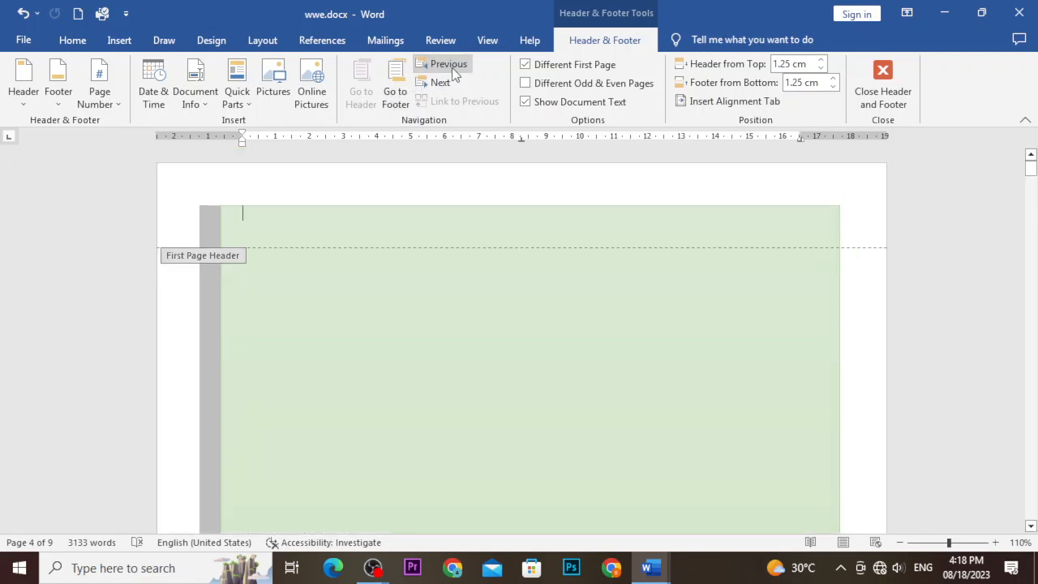
pyautogui.click(454, 83)
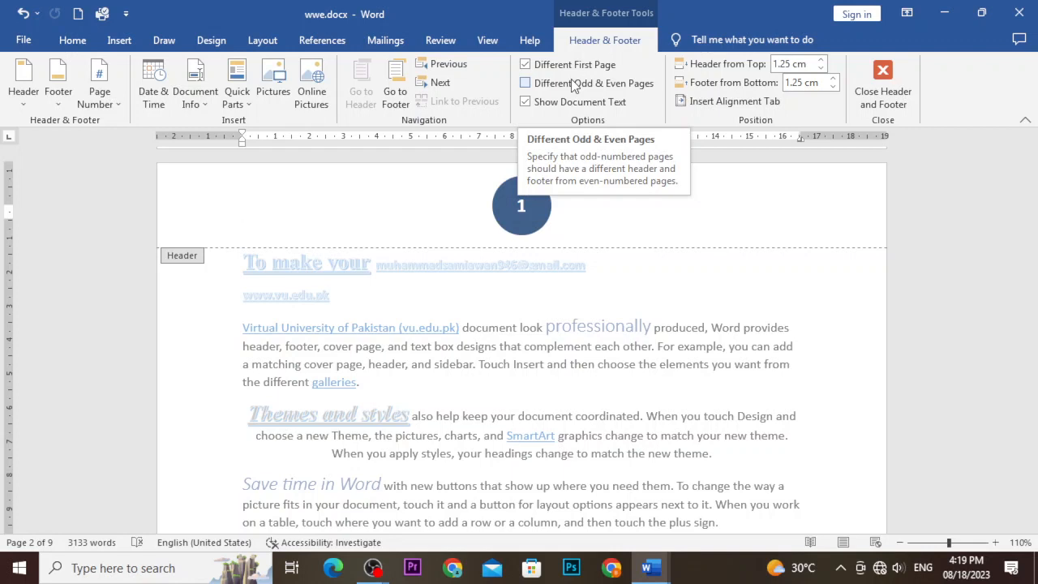
pyautogui.click(528, 103)
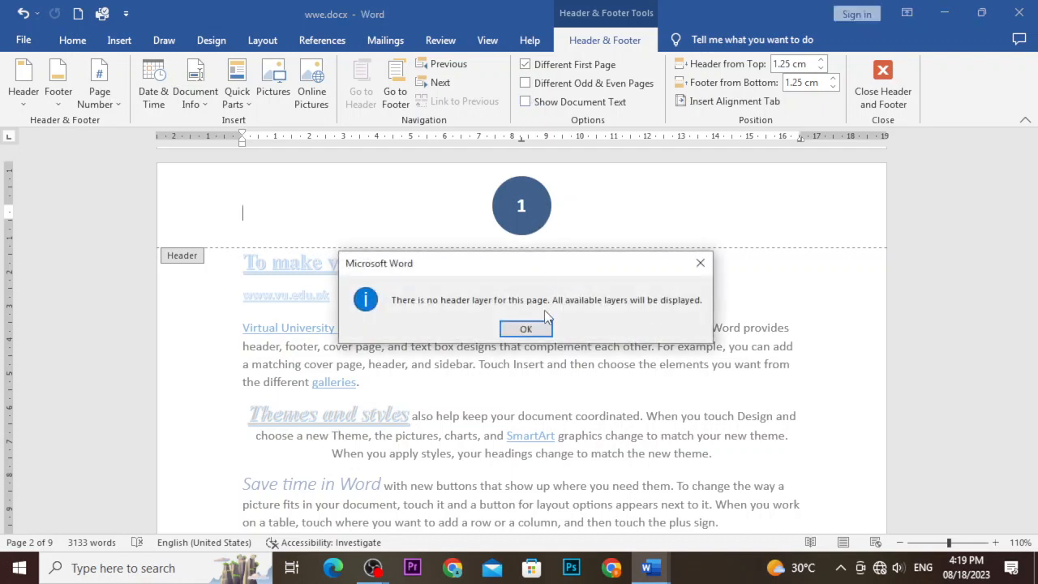
pyautogui.click(534, 329)
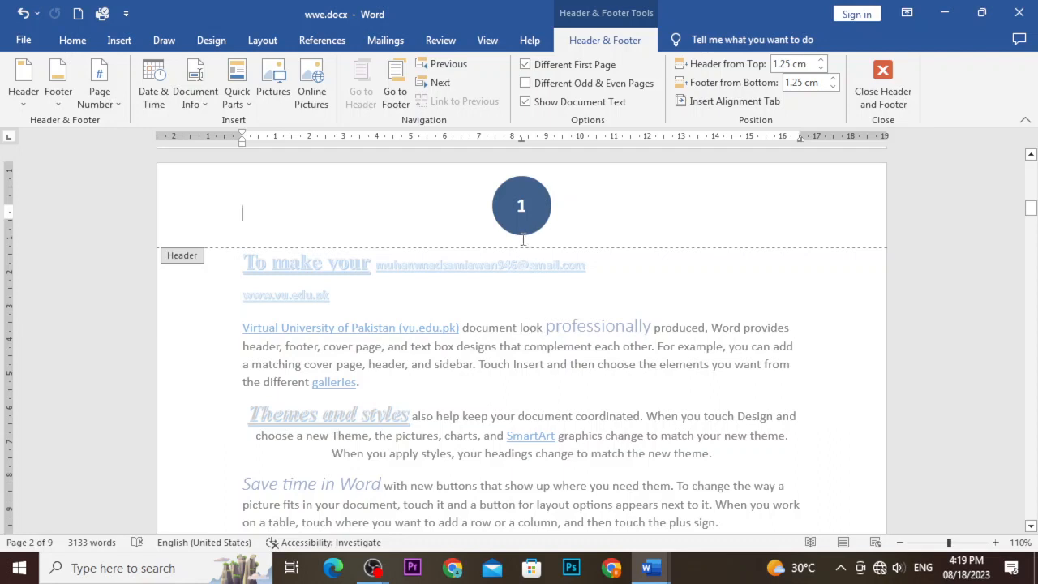
pyautogui.click(526, 103)
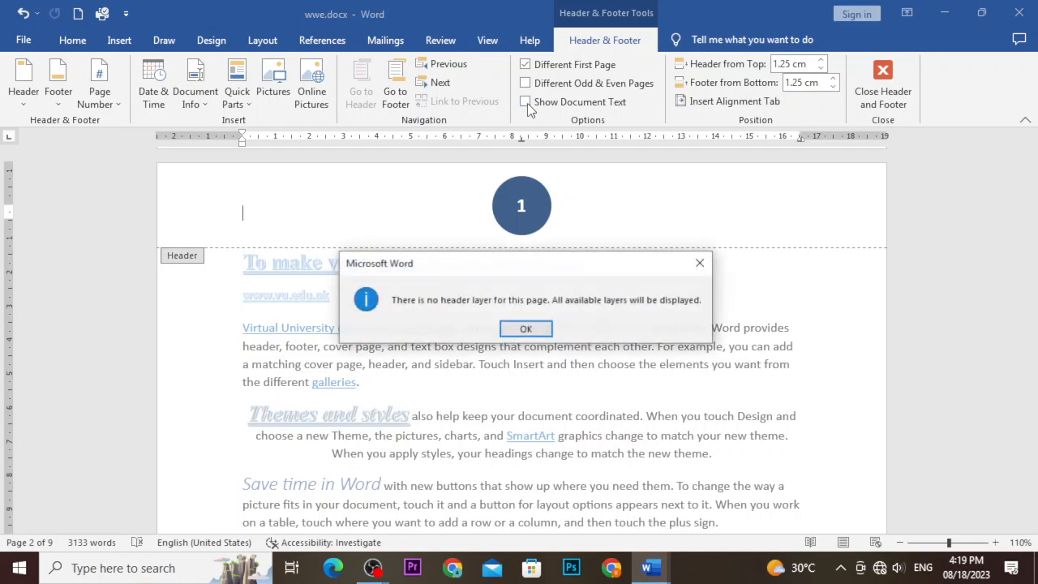
pyautogui.click(526, 329)
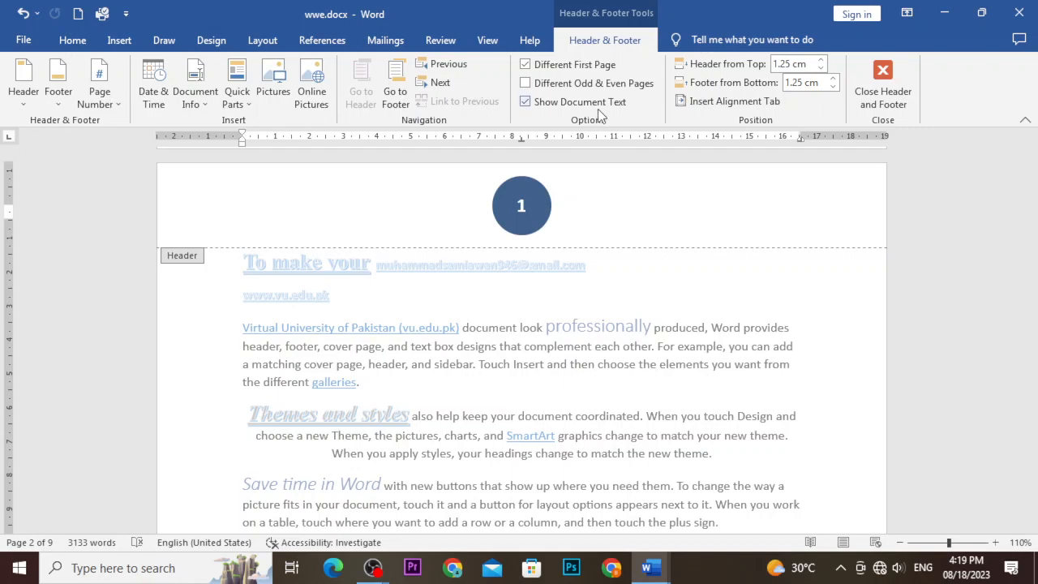
# Set Header from Top to 0.2 cm and type filler text 'jdsfjsdfsfsdfndsf' into the header.
pyautogui.click(821, 61)
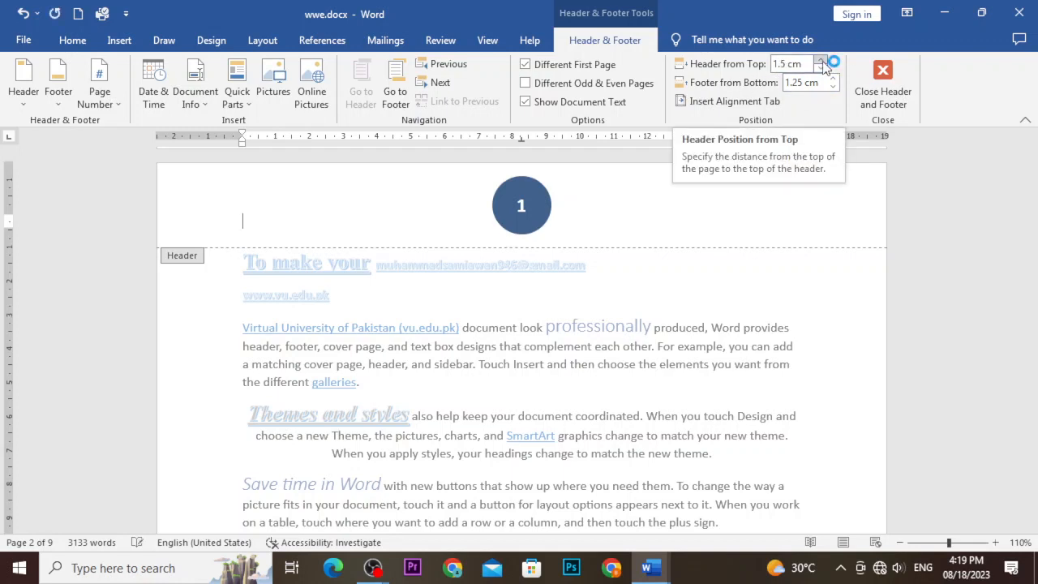
pyautogui.click(821, 62)
pyautogui.click(821, 61)
pyautogui.click(820, 62)
pyautogui.click(821, 61)
pyautogui.click(821, 61)
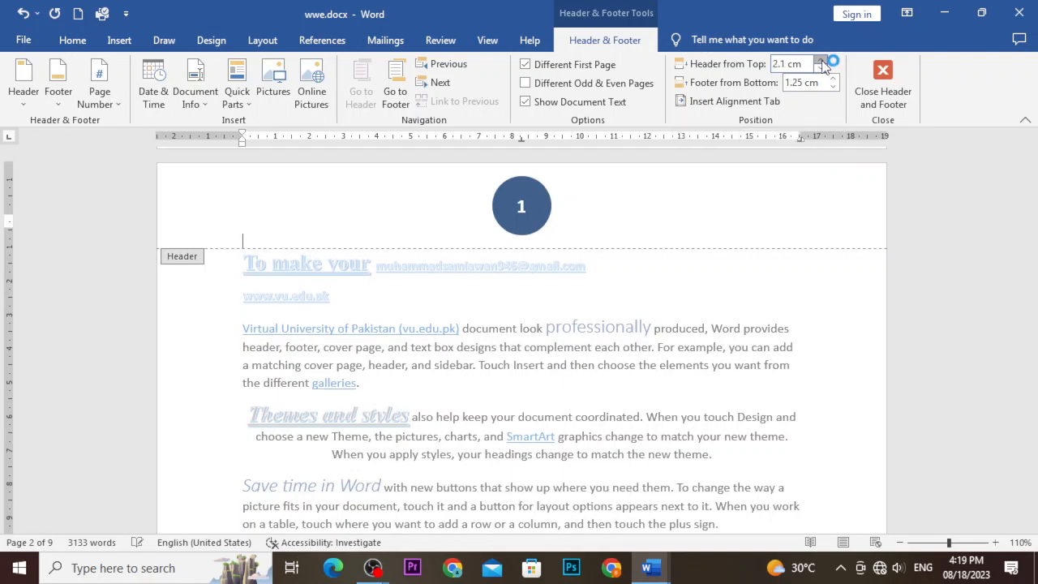
pyautogui.click(820, 62)
pyautogui.click(820, 61)
pyautogui.click(820, 61)
pyautogui.click(821, 61)
pyautogui.click(820, 61)
pyautogui.click(820, 61)
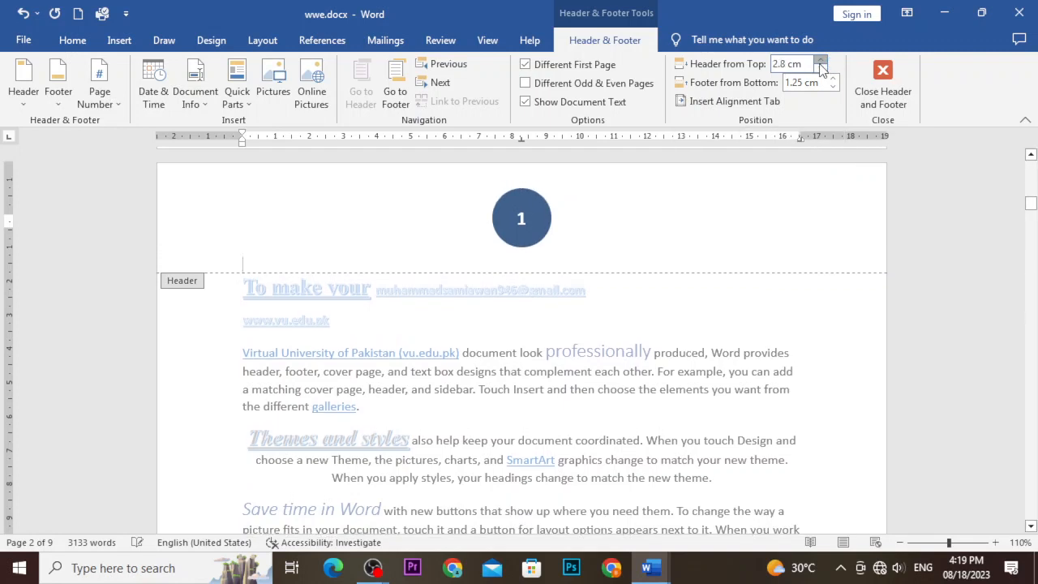
pyautogui.click(821, 62)
pyautogui.click(820, 68)
pyautogui.click(821, 68)
pyautogui.click(820, 68)
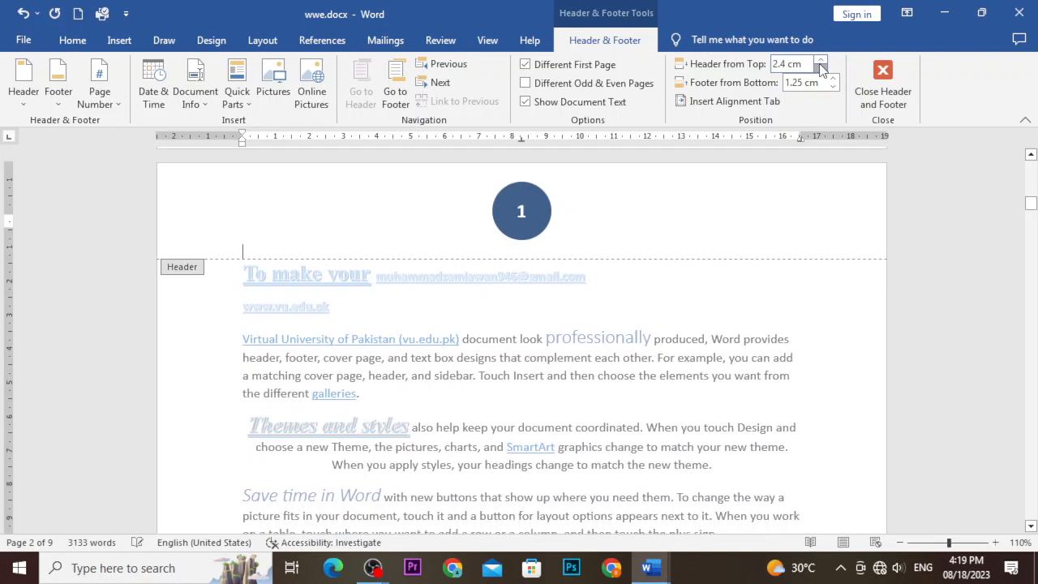
pyautogui.click(820, 68)
pyautogui.click(821, 68)
pyautogui.click(821, 68)
pyautogui.click(821, 68)
pyautogui.click(820, 68)
pyautogui.click(820, 68)
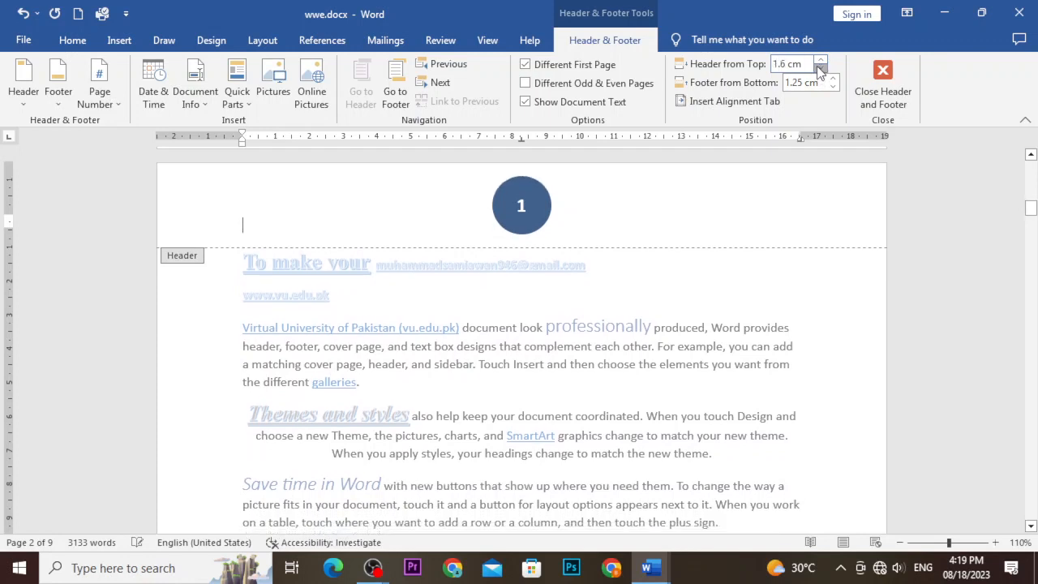
pyautogui.click(820, 68)
pyautogui.click(821, 68)
pyautogui.click(820, 68)
pyautogui.click(820, 68)
pyautogui.click(821, 68)
pyautogui.click(820, 68)
pyautogui.click(821, 68)
pyautogui.click(821, 68)
pyautogui.click(821, 70)
pyautogui.click(820, 63)
pyautogui.write('jdsfjsdfsfsdfndsf')
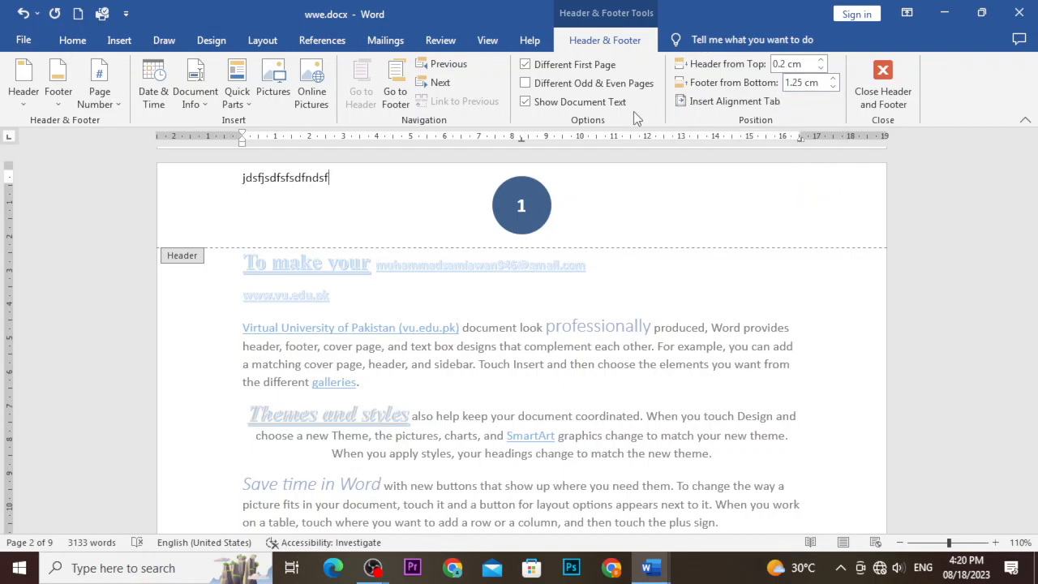
# Move to the footer and set Footer from Bottom to 1 cm.
pyautogui.click(398, 91)
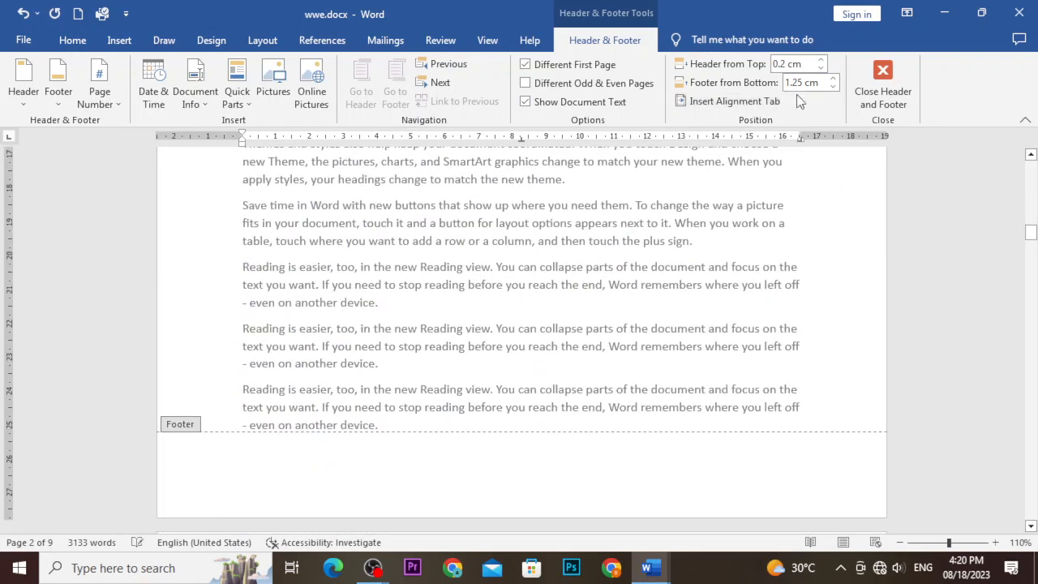
pyautogui.click(832, 79)
pyautogui.click(833, 79)
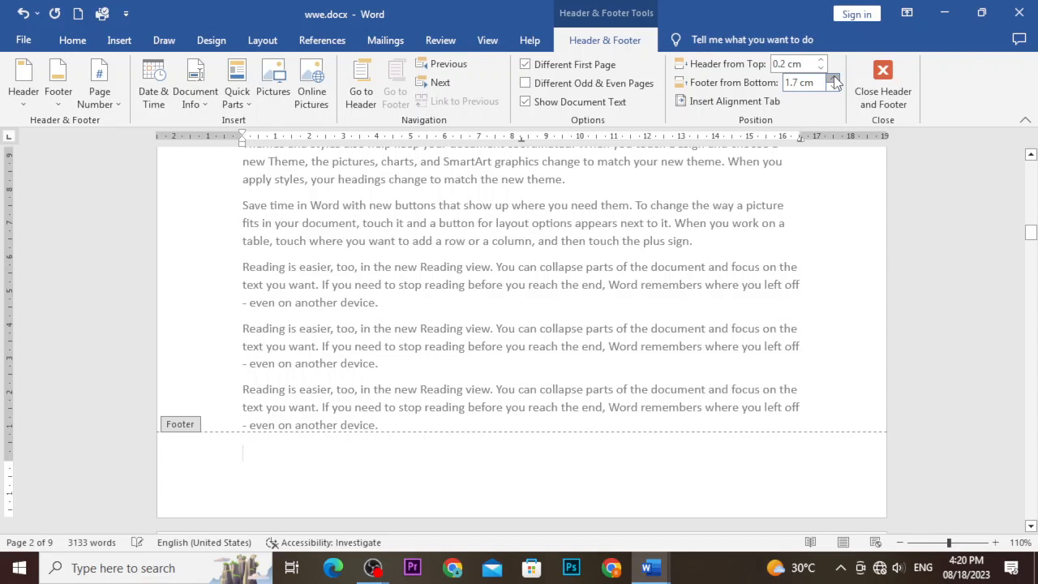
pyautogui.click(834, 78)
pyautogui.click(834, 78)
pyautogui.click(834, 78)
pyautogui.click(835, 78)
pyautogui.click(836, 86)
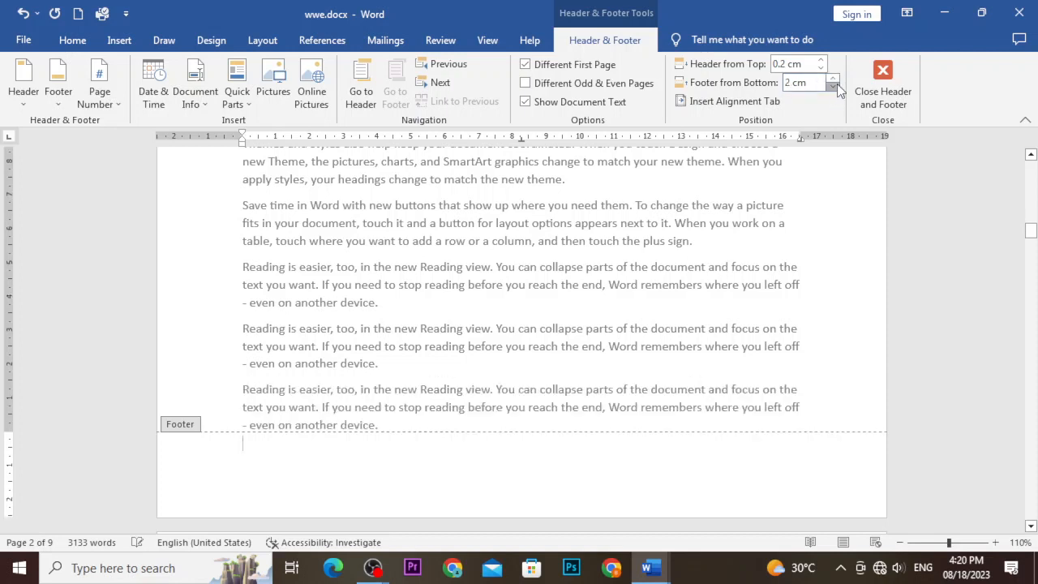
pyautogui.click(837, 86)
pyautogui.click(836, 86)
pyautogui.click(837, 86)
pyautogui.click(836, 86)
pyautogui.click(836, 86)
pyautogui.click(837, 85)
pyautogui.click(837, 86)
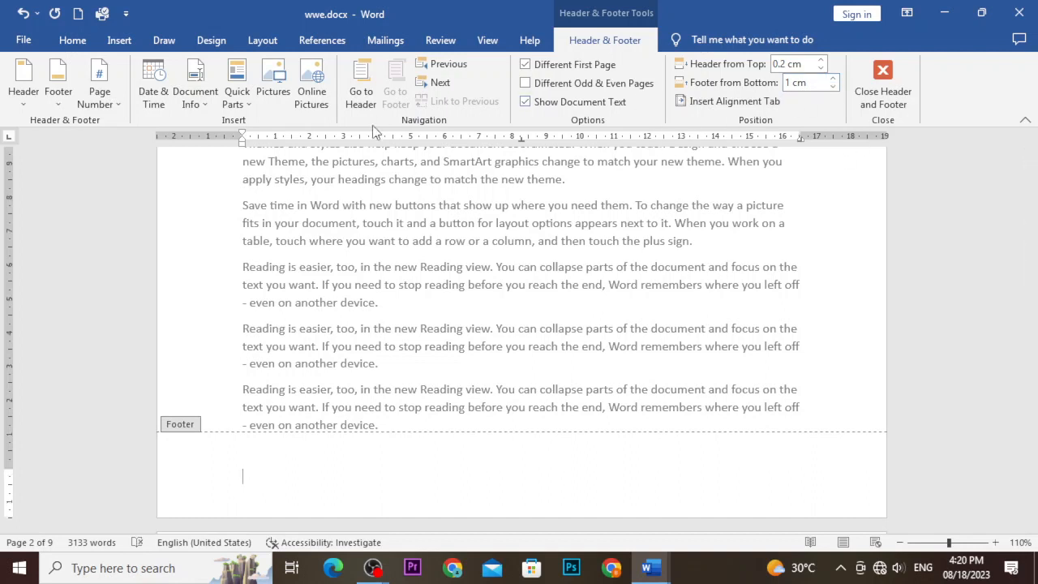
# Close header and footer editing, briefly reopen the footer, then exit and scroll back up.
pyautogui.click(883, 93)
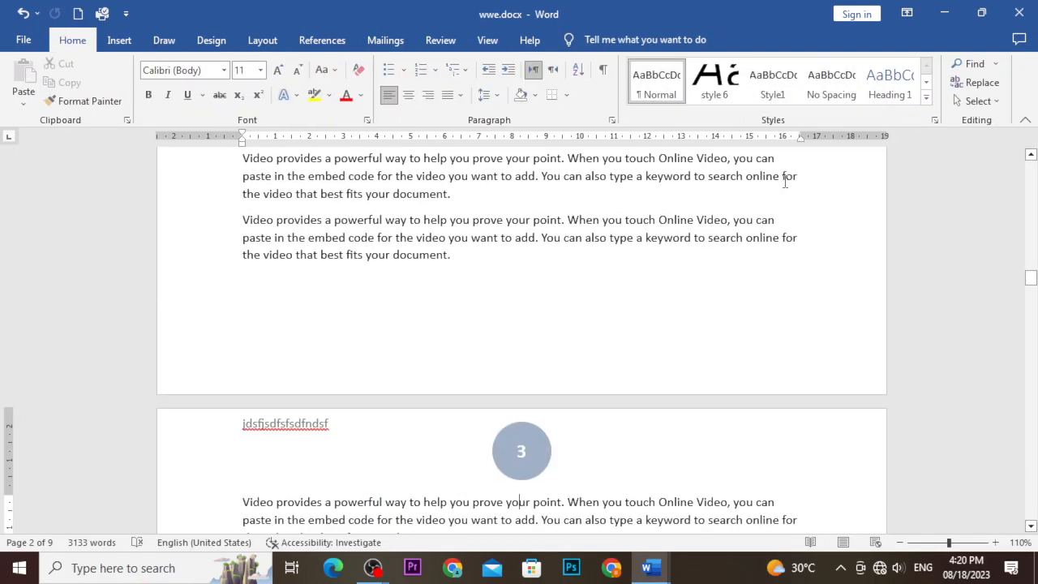
pyautogui.scroll(2, 765, 234)
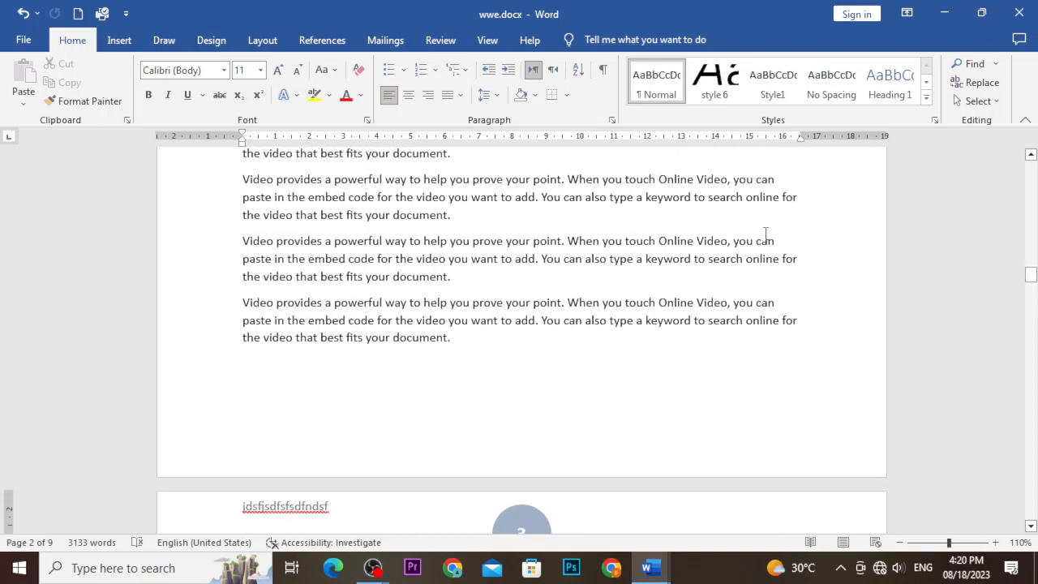
pyautogui.scroll(-2, 765, 248)
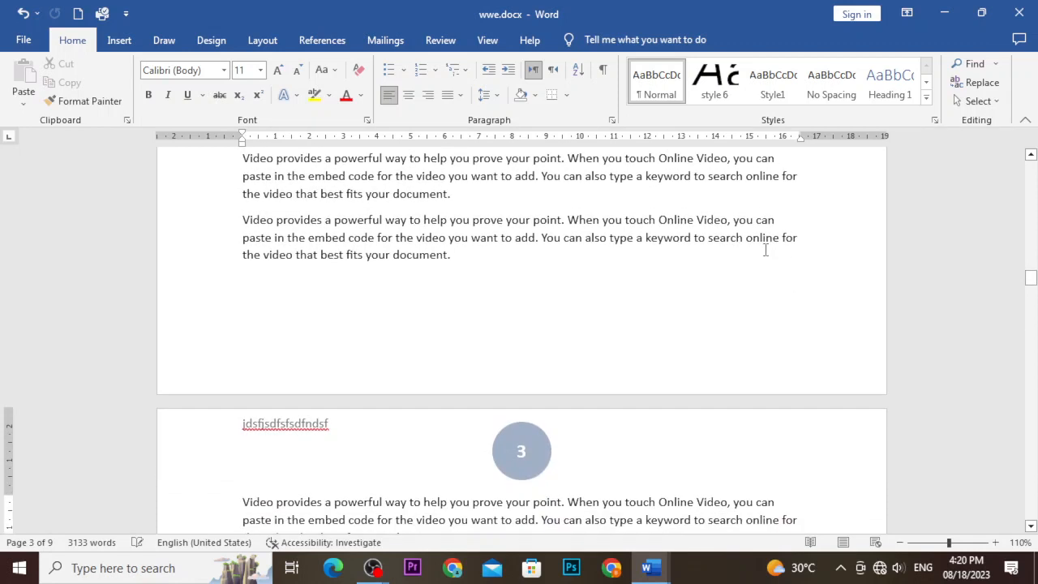
pyautogui.doubleClick(610, 451)
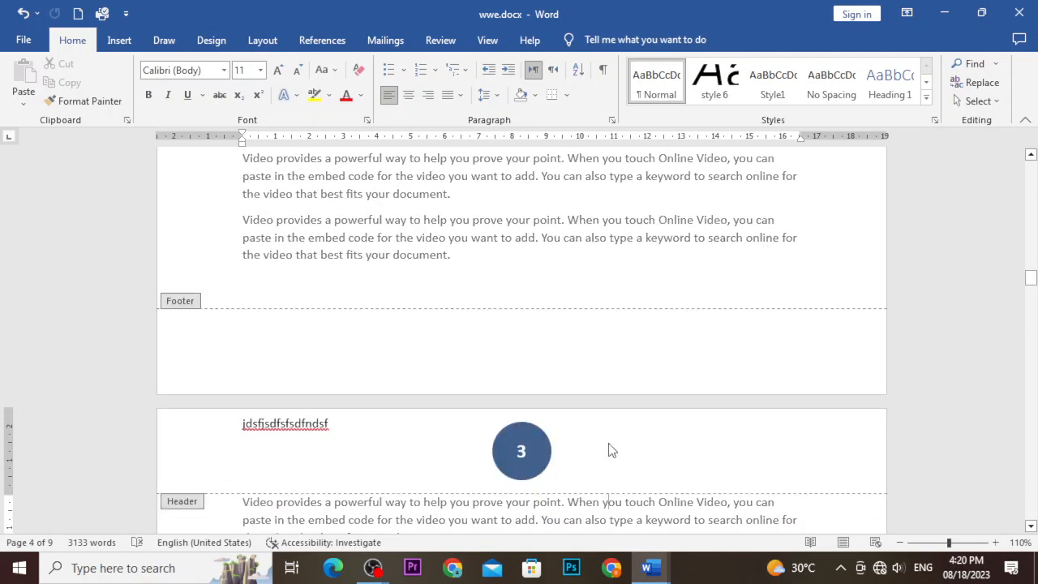
pyautogui.click(626, 346)
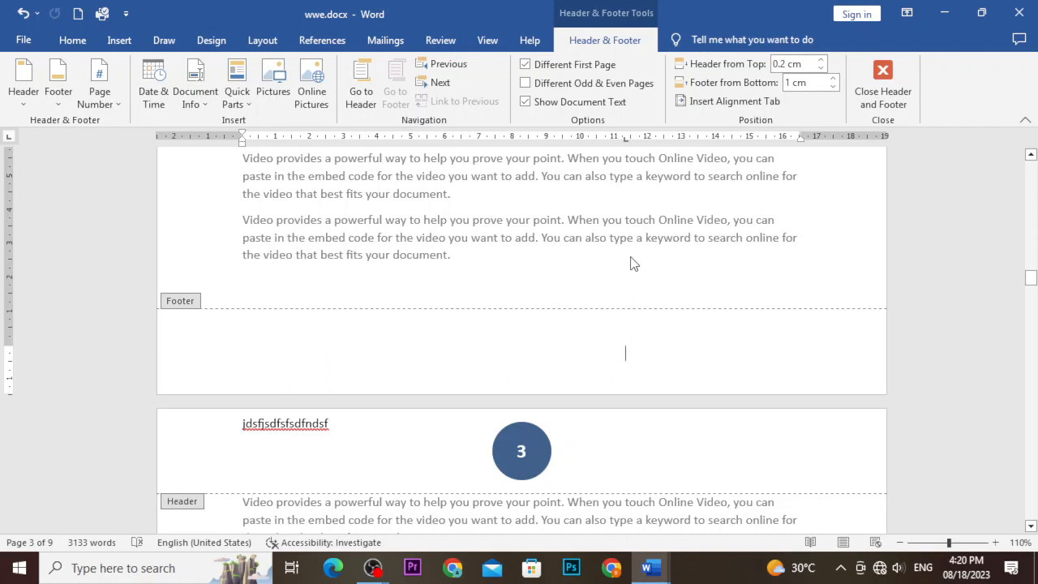
pyautogui.doubleClick(705, 230)
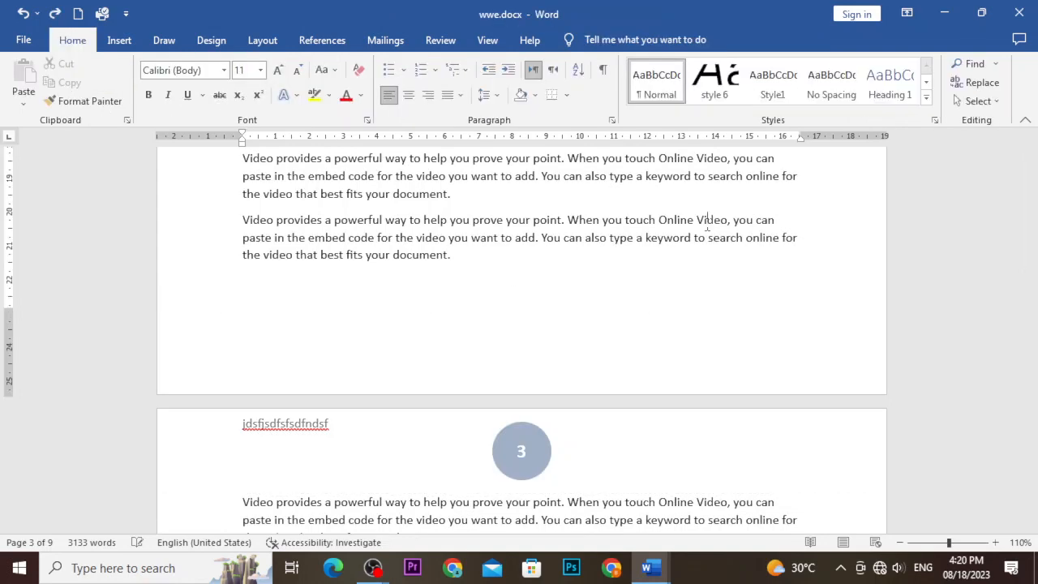
pyautogui.scroll(15, 707, 228)
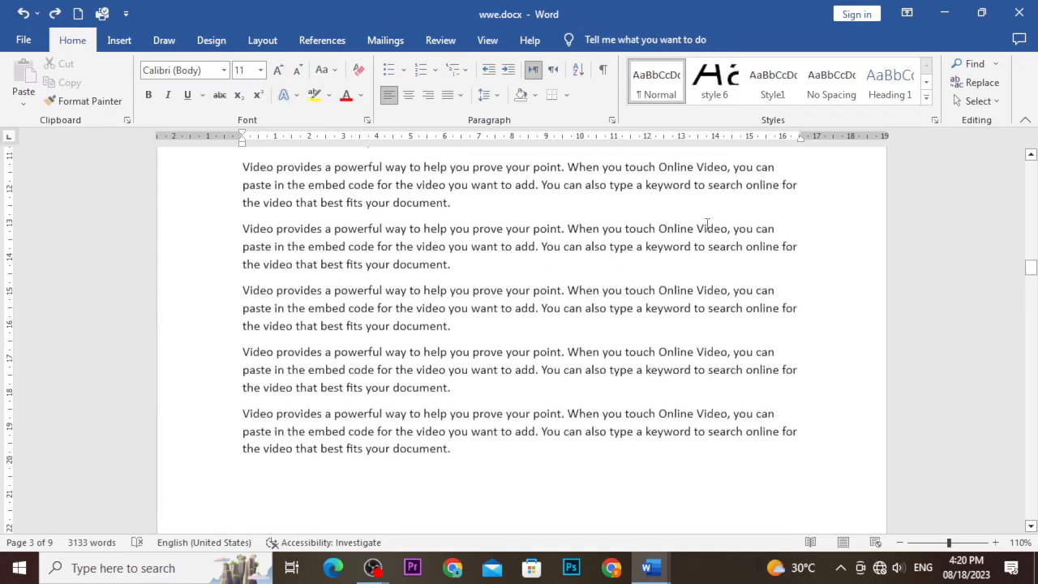
pyautogui.scroll(10, 707, 226)
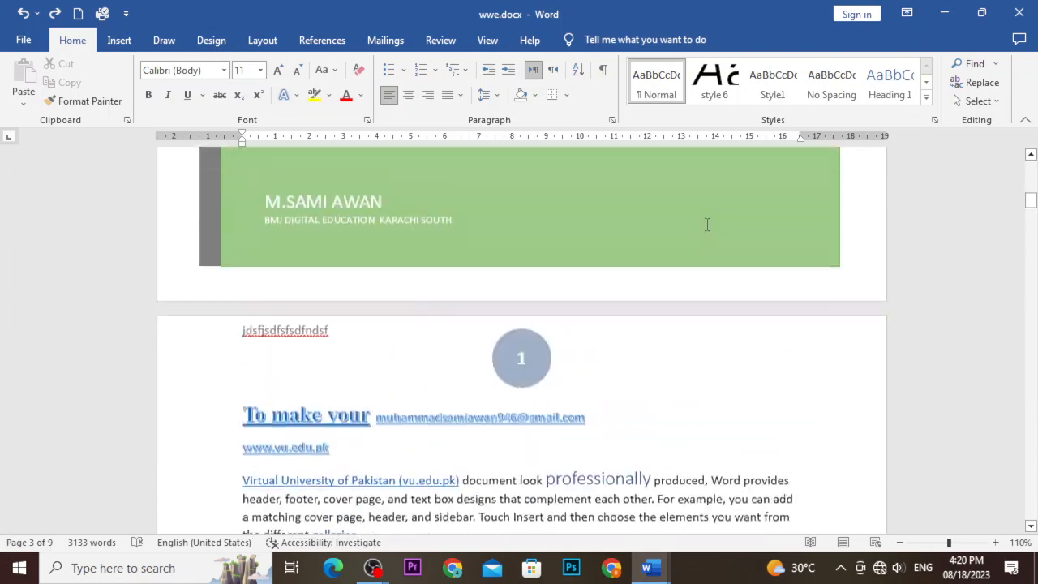
# Add a shaded rounded-rectangle page number at the top via Insert > Page Number.
pyautogui.click(118, 40)
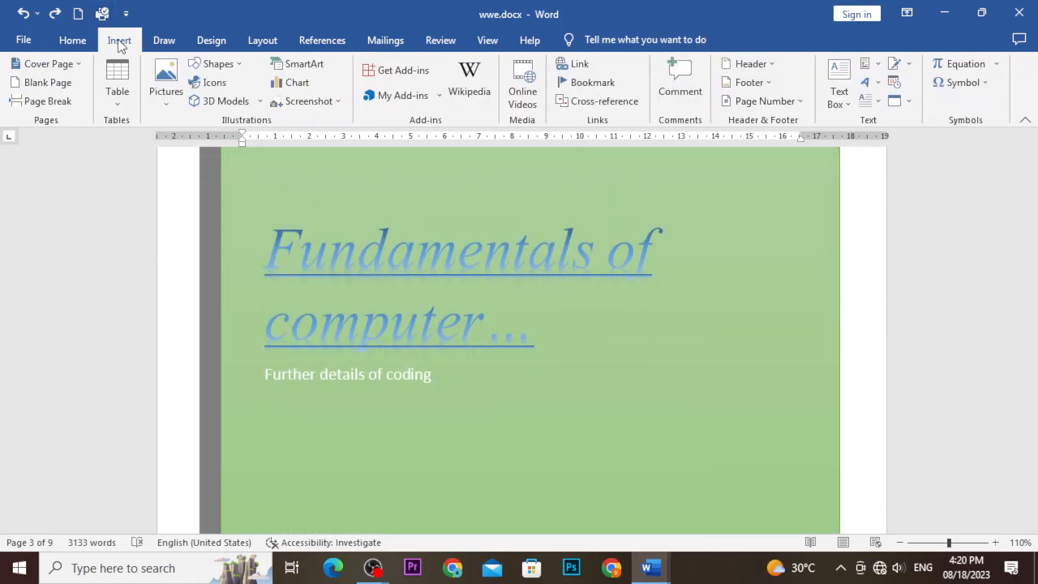
pyautogui.click(765, 103)
pyautogui.moveTo(762, 122)
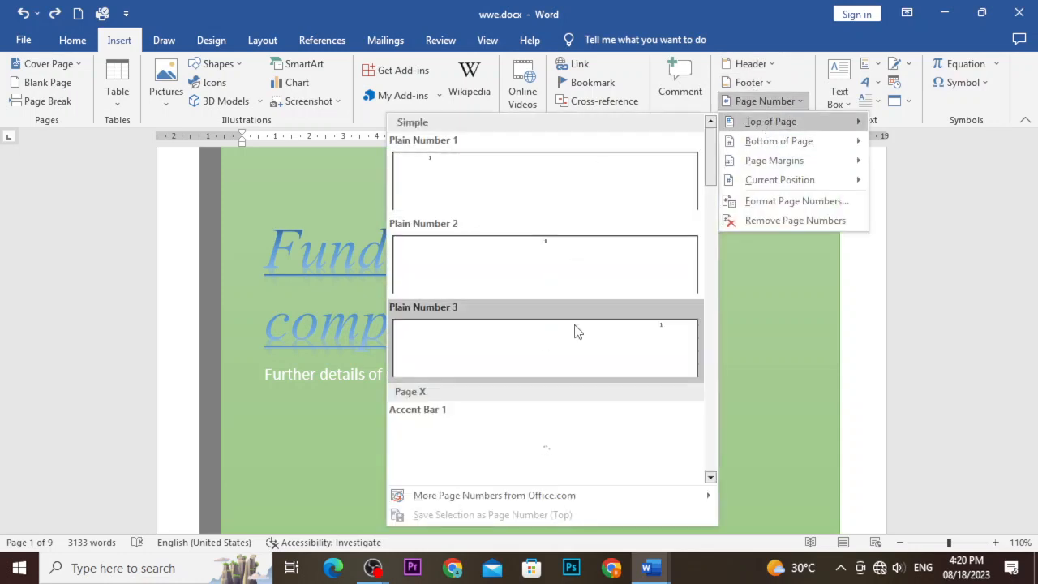
pyautogui.scroll(-5, 570, 320)
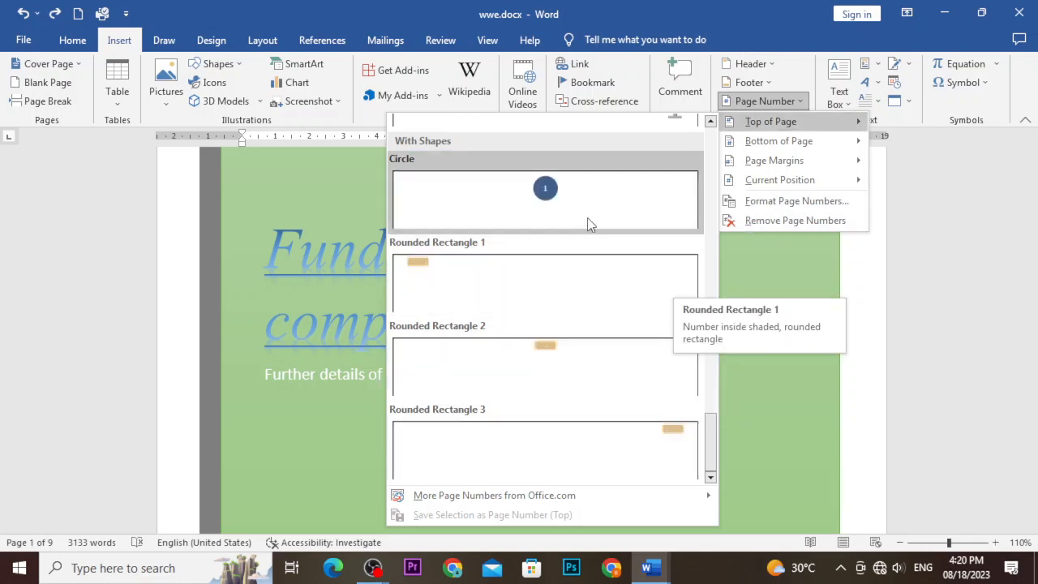
pyautogui.click(580, 294)
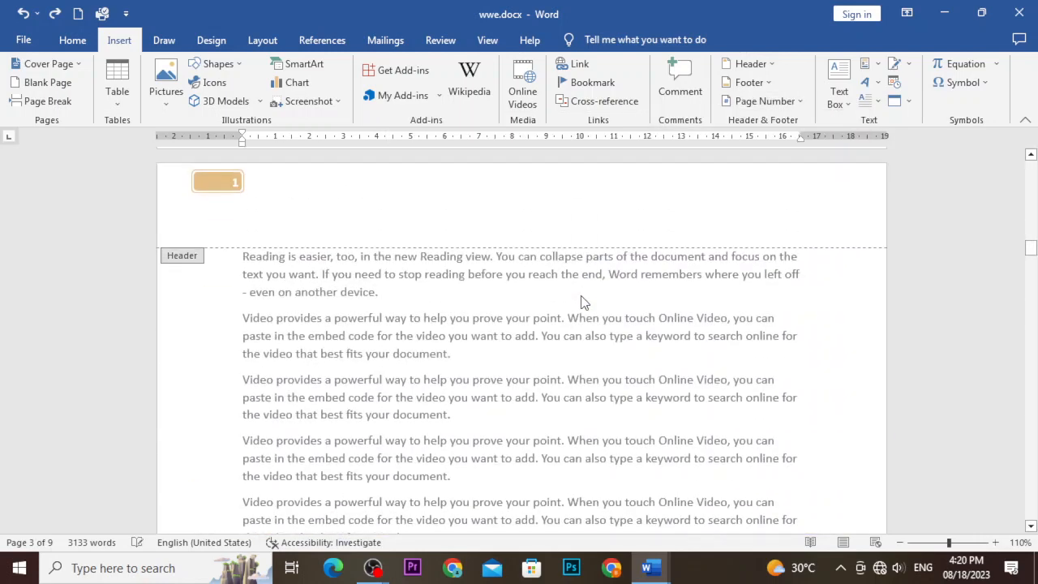
# Leave header editing, review the Page Number options without choosing one, and scroll down.
pyautogui.doubleClick(548, 337)
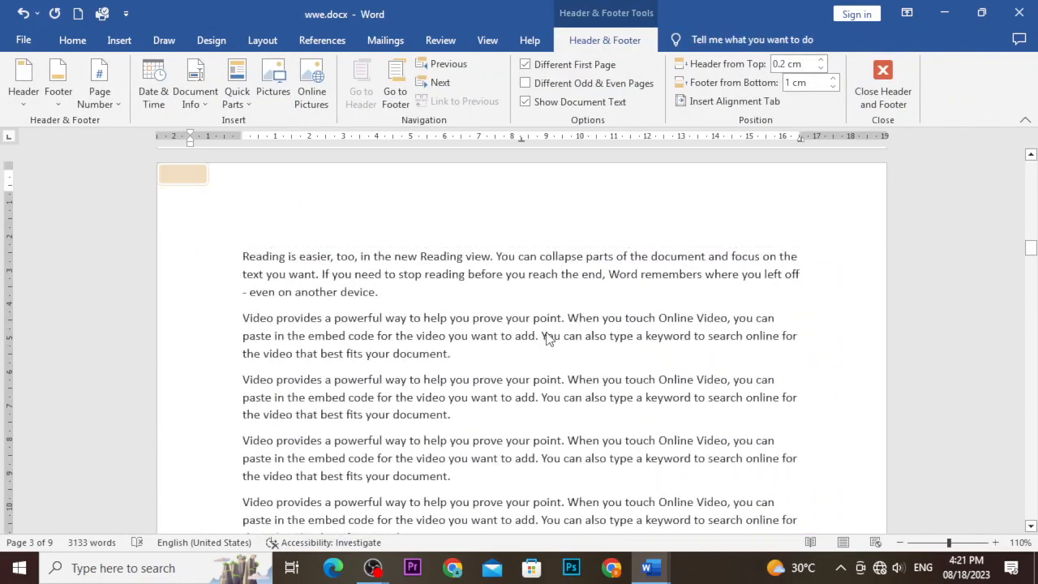
pyautogui.click(529, 39)
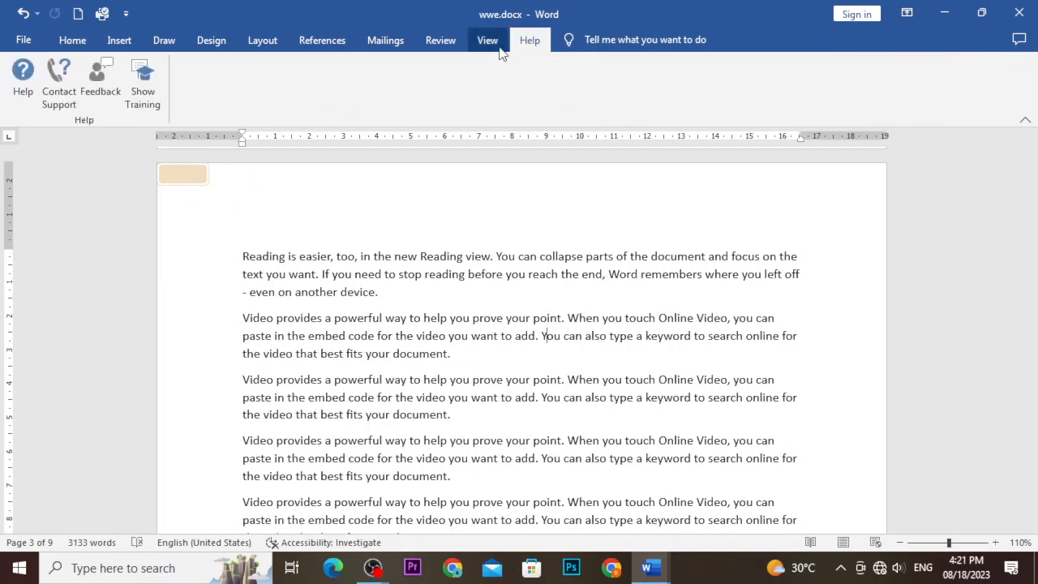
pyautogui.click(119, 40)
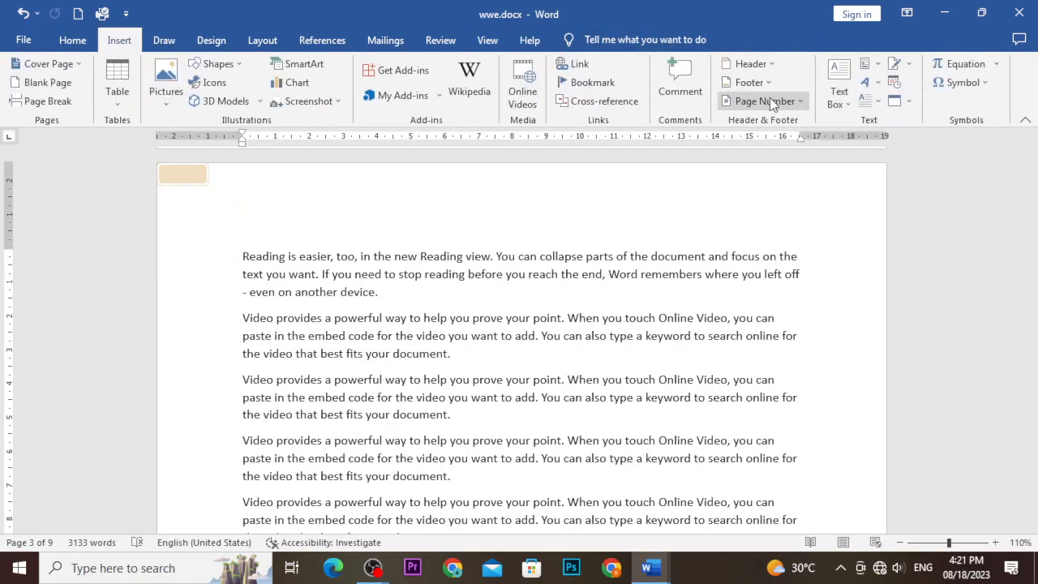
pyautogui.click(770, 99)
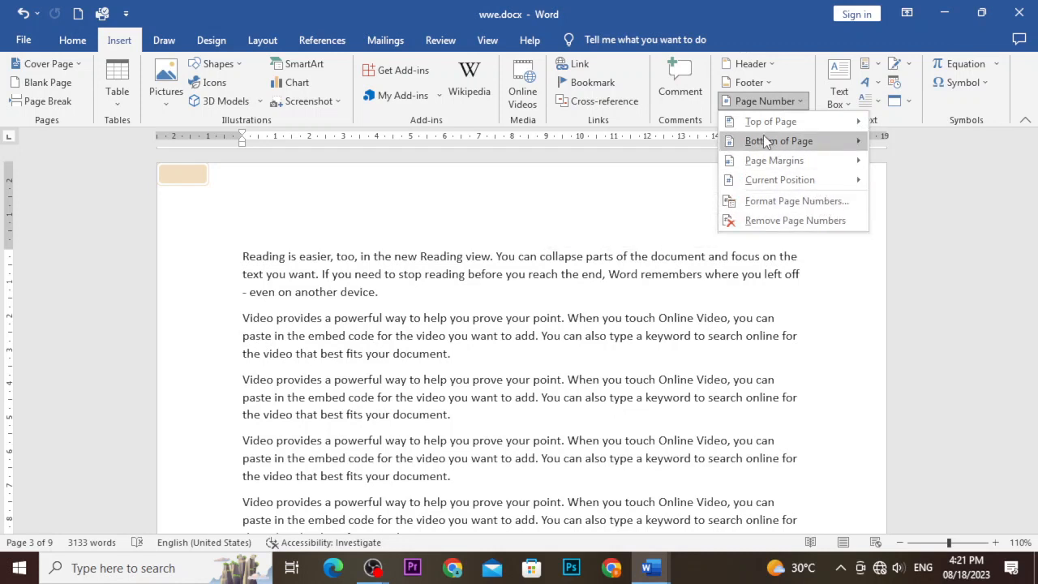
pyautogui.moveTo(782, 138)
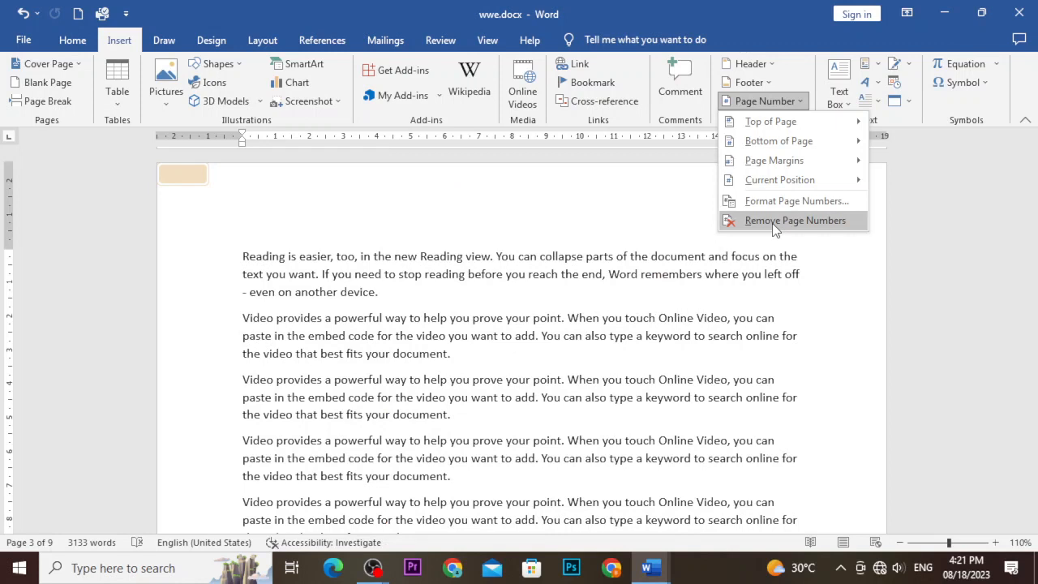
pyautogui.click(829, 246)
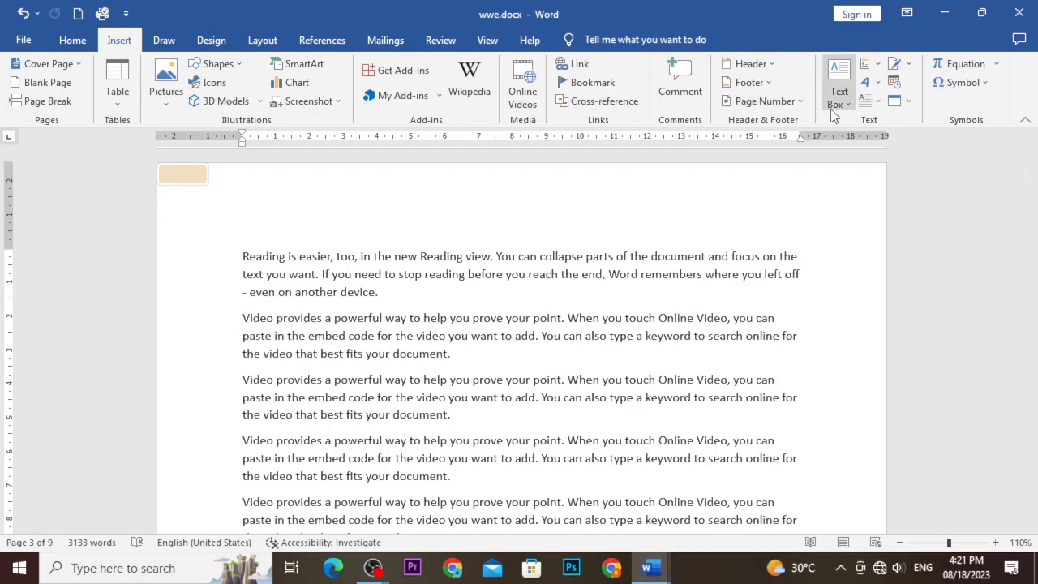
pyautogui.scroll(-3, 544, 210)
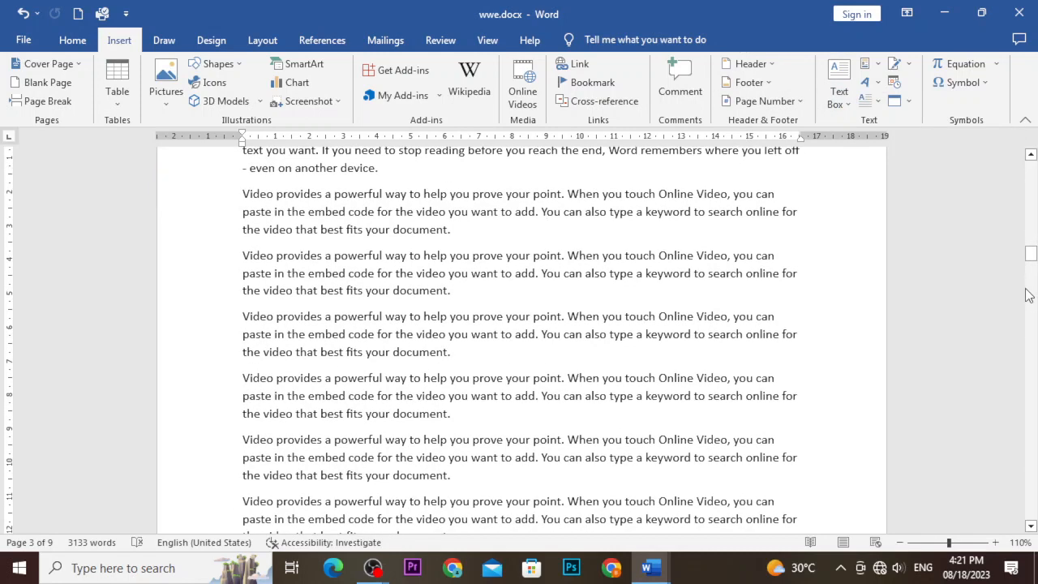
# Add a horizontal line below the last paragraph on page 9 by typing --- and Enter.
pyautogui.moveTo(1029, 254); pyautogui.dragTo(999, 503)
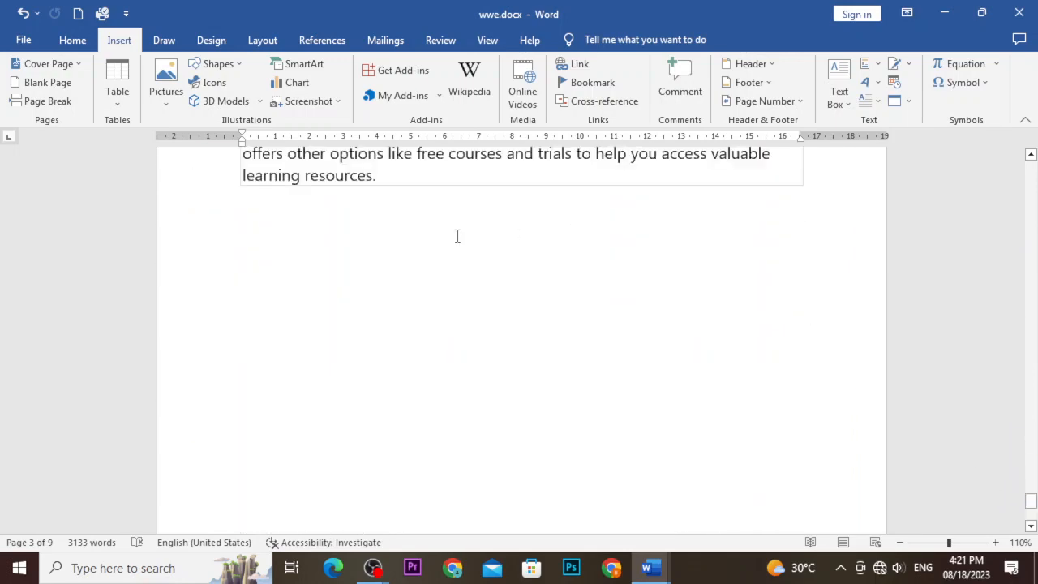
pyautogui.click(435, 234)
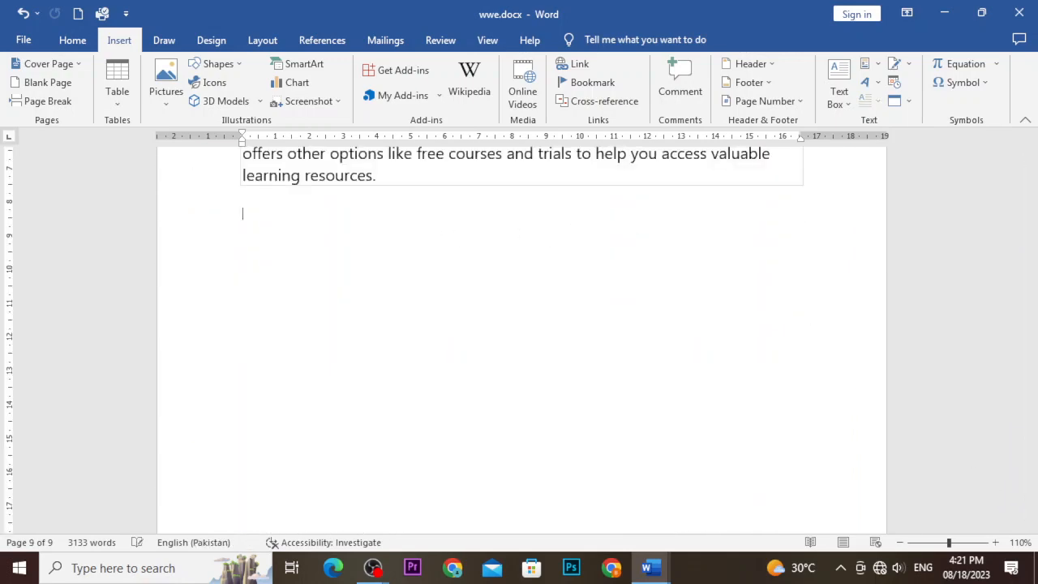
pyautogui.write('---')
pyautogui.press('Return')
# Insert the Ion Sidebar 1 text box from the built-in text box gallery.
pyautogui.click(838, 101)
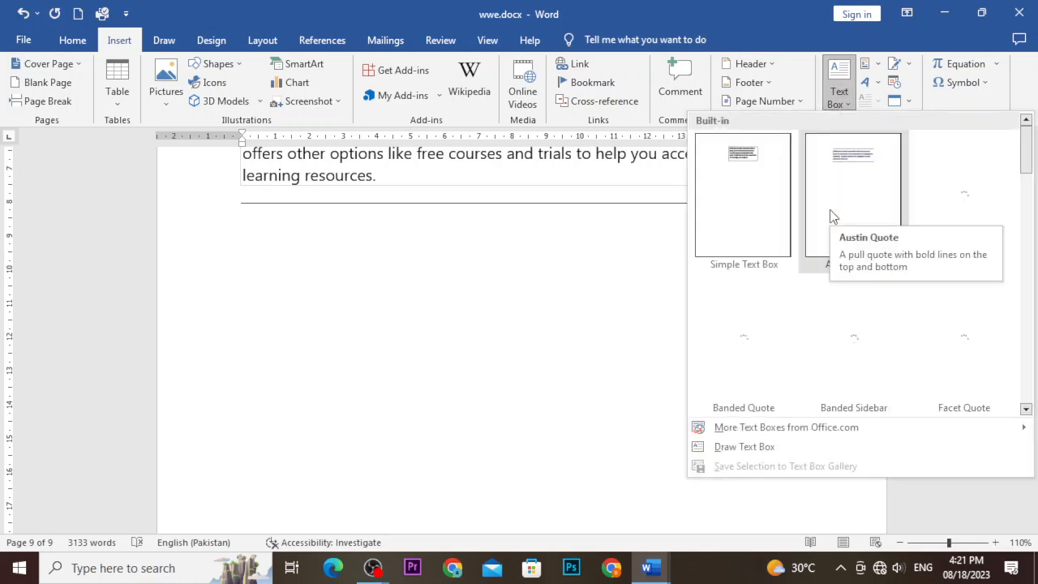
pyautogui.scroll(-5, 830, 212)
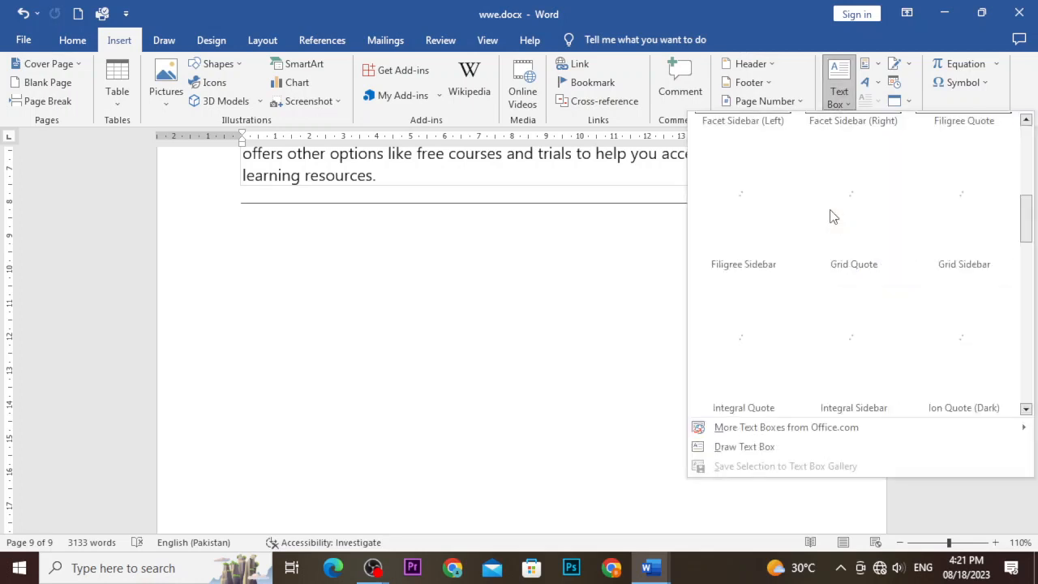
pyautogui.scroll(-5, 830, 217)
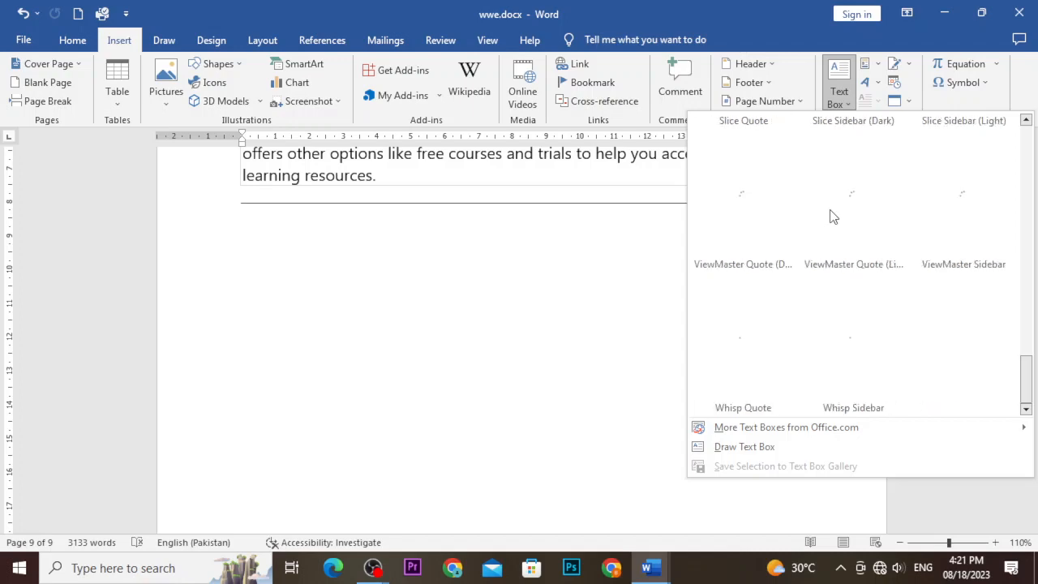
pyautogui.scroll(5, 832, 216)
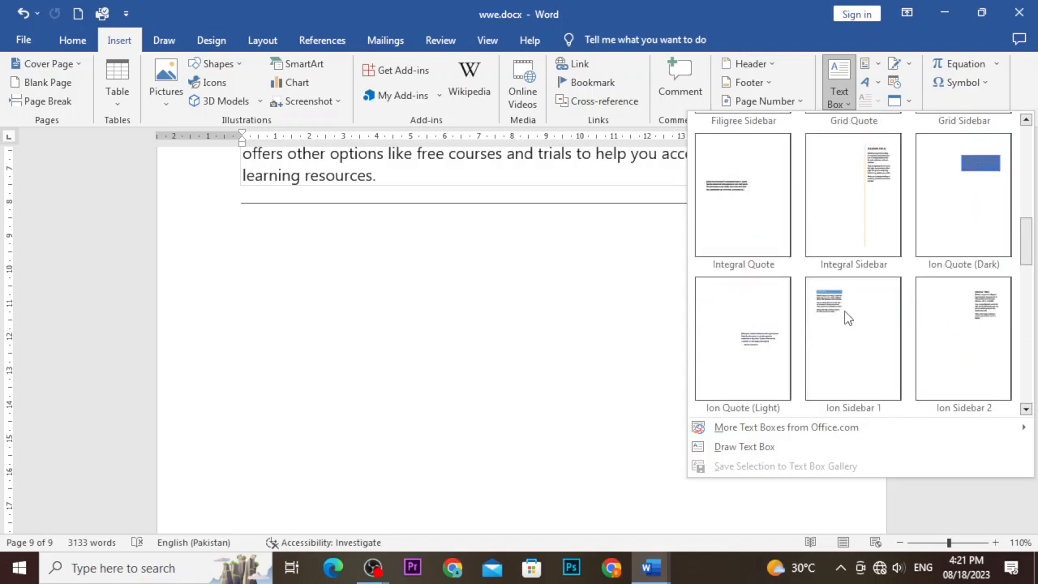
pyautogui.click(824, 311)
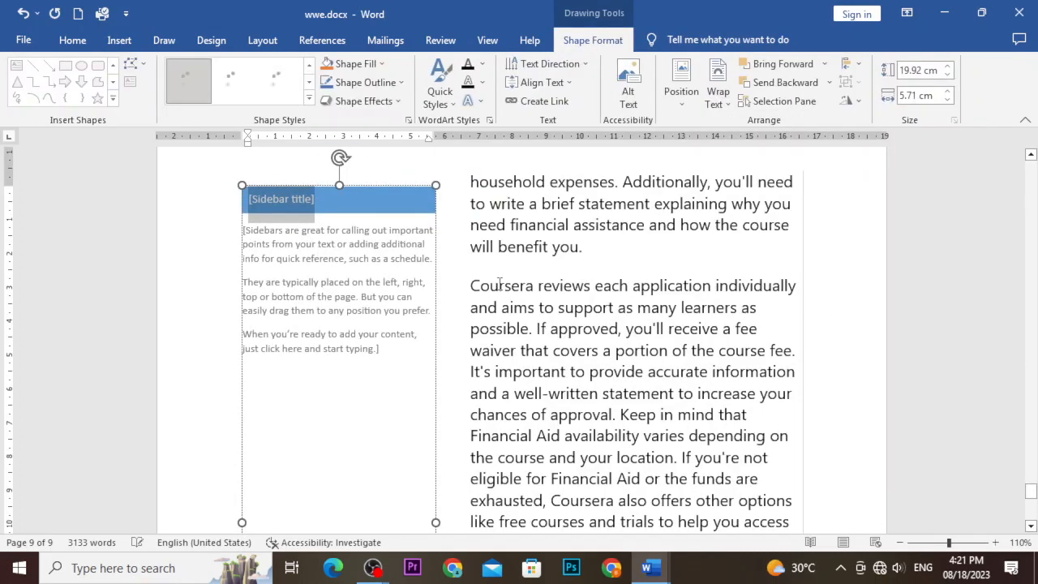
# Replace the sidebar's placeholder title with 'bvnbvfgxh'.
pyautogui.scroll(-3, 431, 285)
pyautogui.scroll(-7, 430, 285)
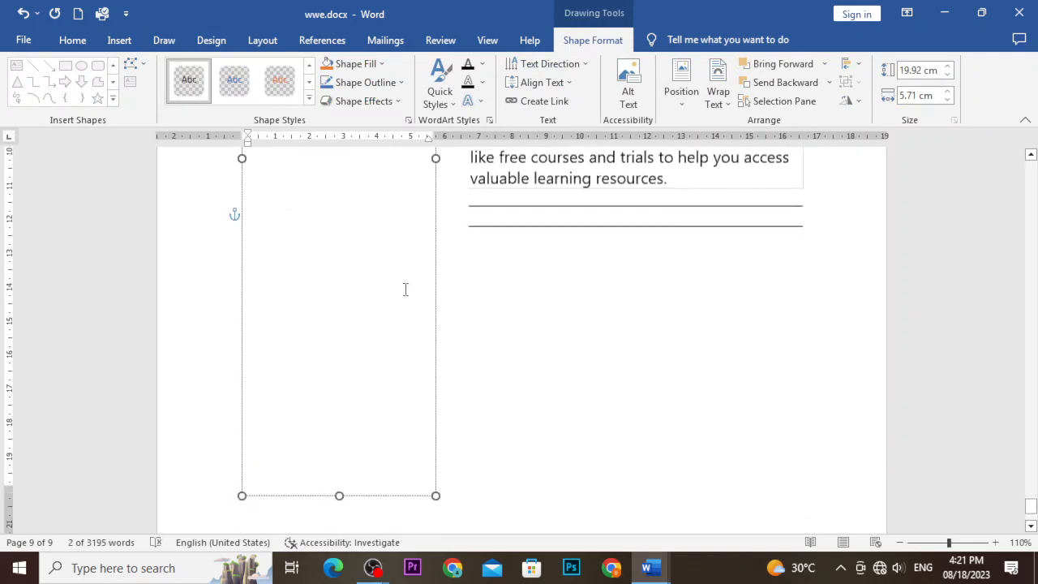
pyautogui.scroll(8, 398, 292)
pyautogui.scroll(5, 398, 291)
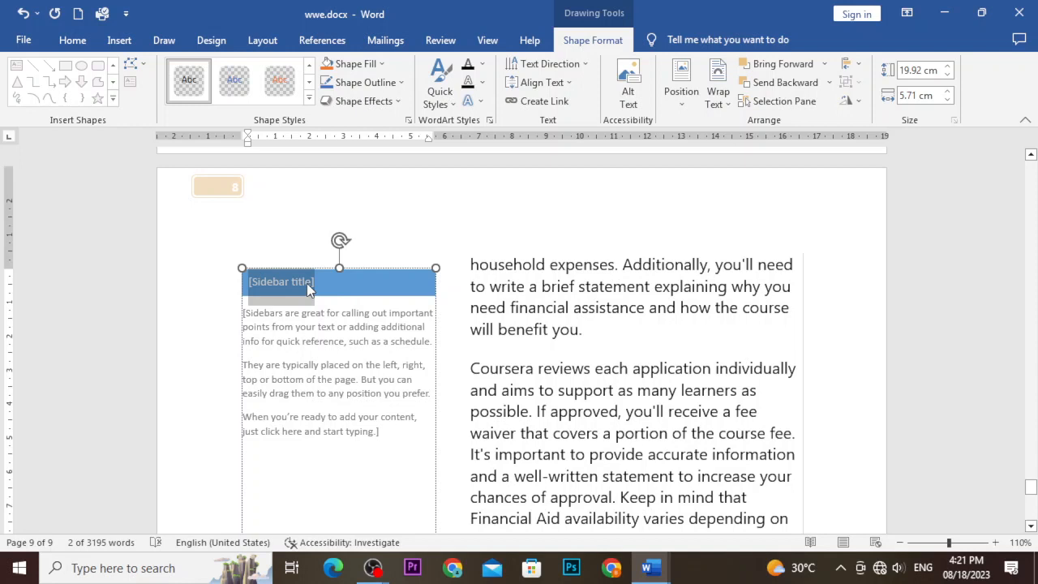
pyautogui.write('bvnbvfgxh')
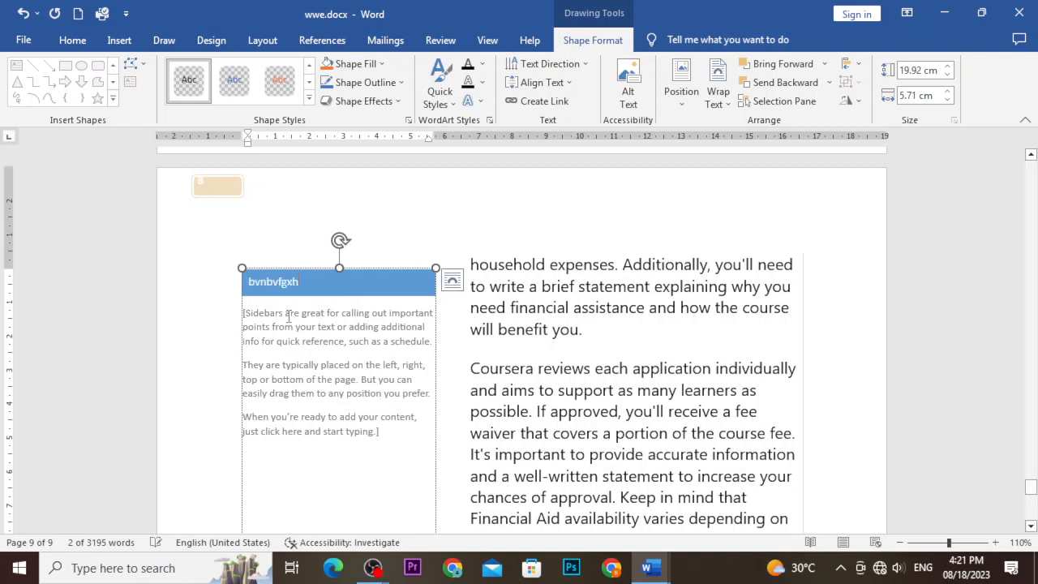
# Delete the sidebar's placeholder body and fill it with =rand() sample paragraphs.
pyautogui.click(280, 315)
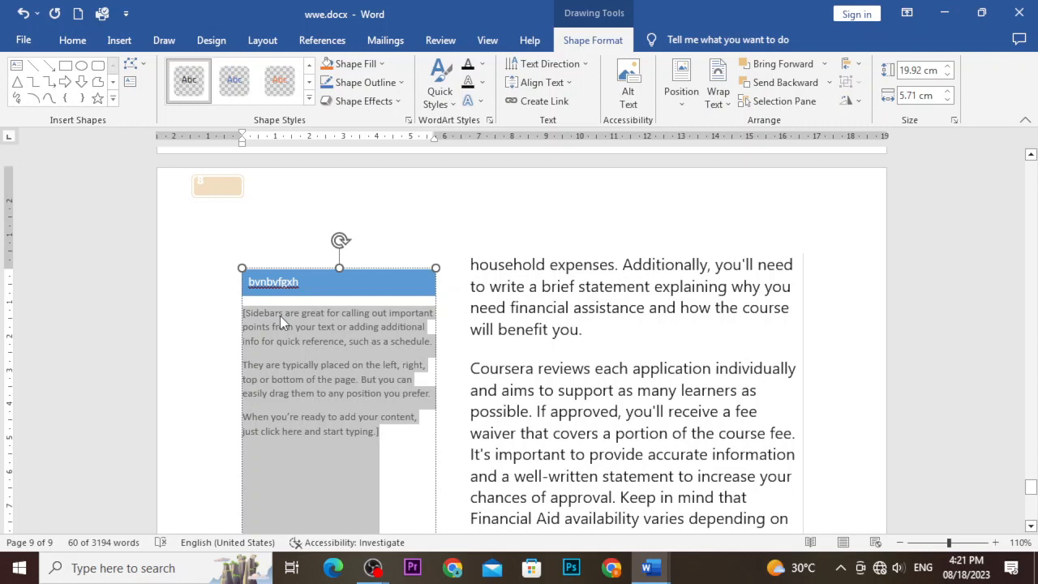
pyautogui.press('Delete')
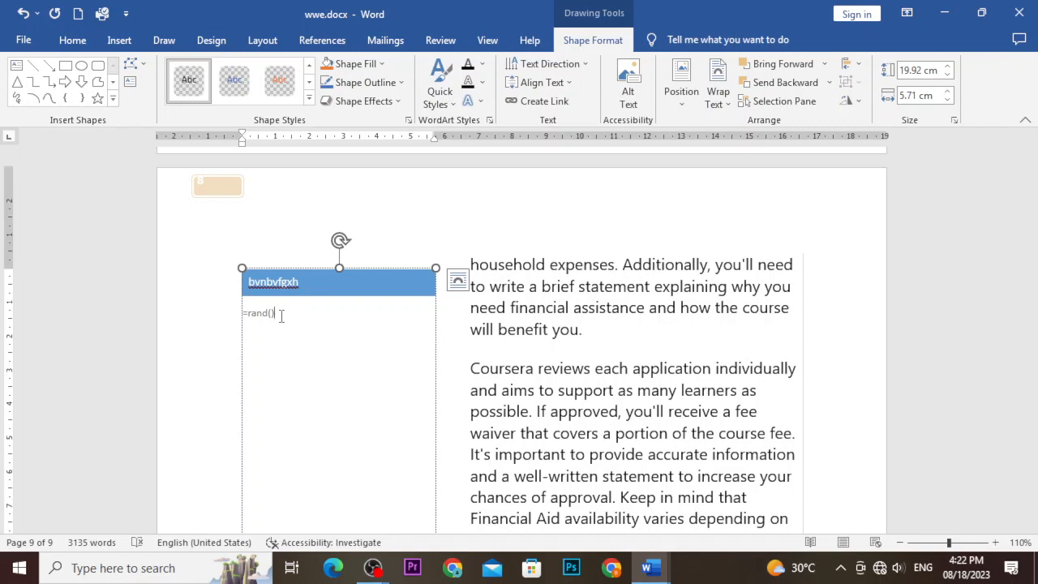
pyautogui.press('ctrl')
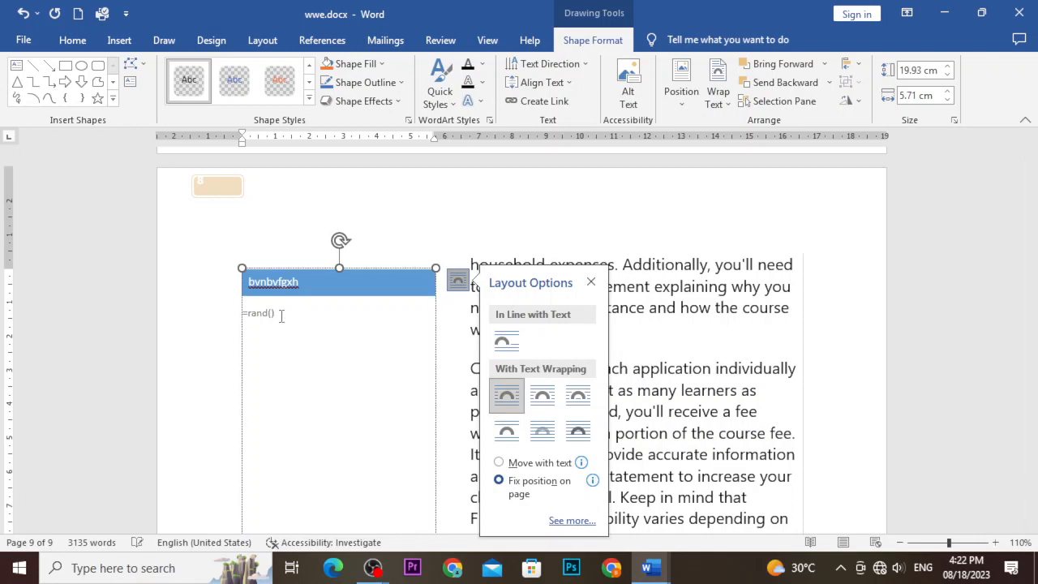
pyautogui.click(591, 282)
pyautogui.press('Return')
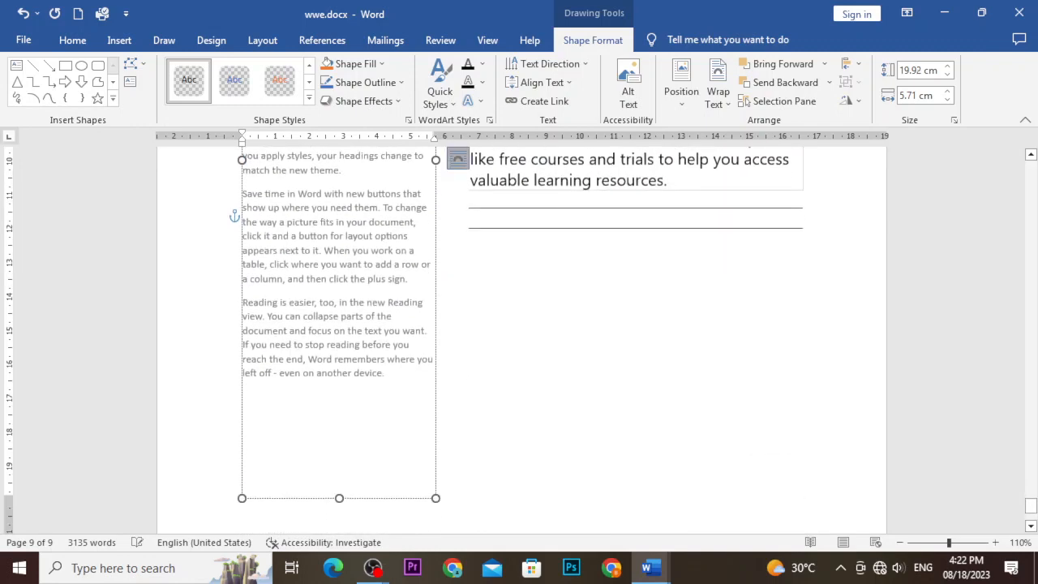
pyautogui.scroll(7, 591, 296)
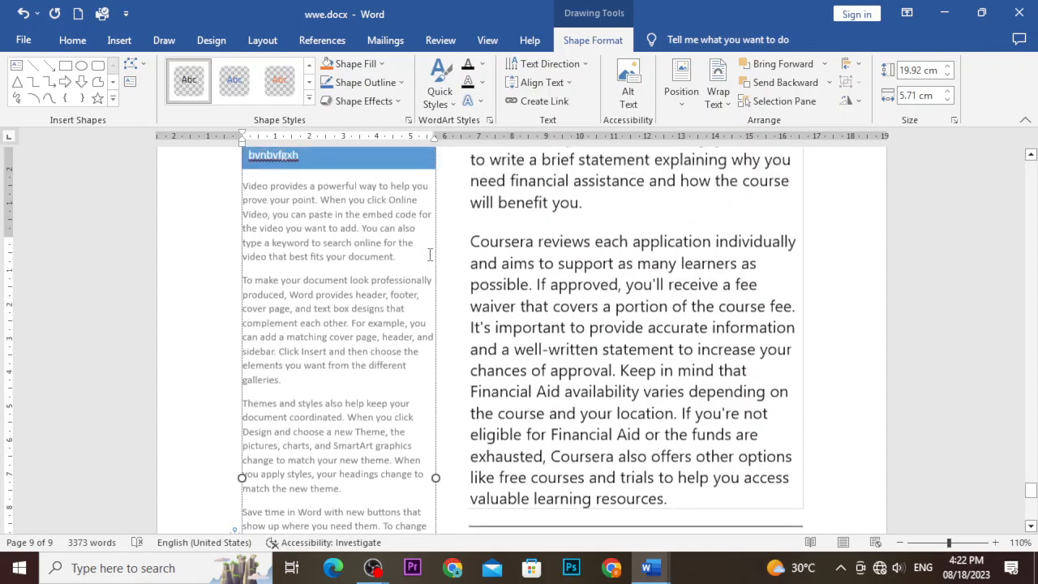
pyautogui.scroll(2, 430, 255)
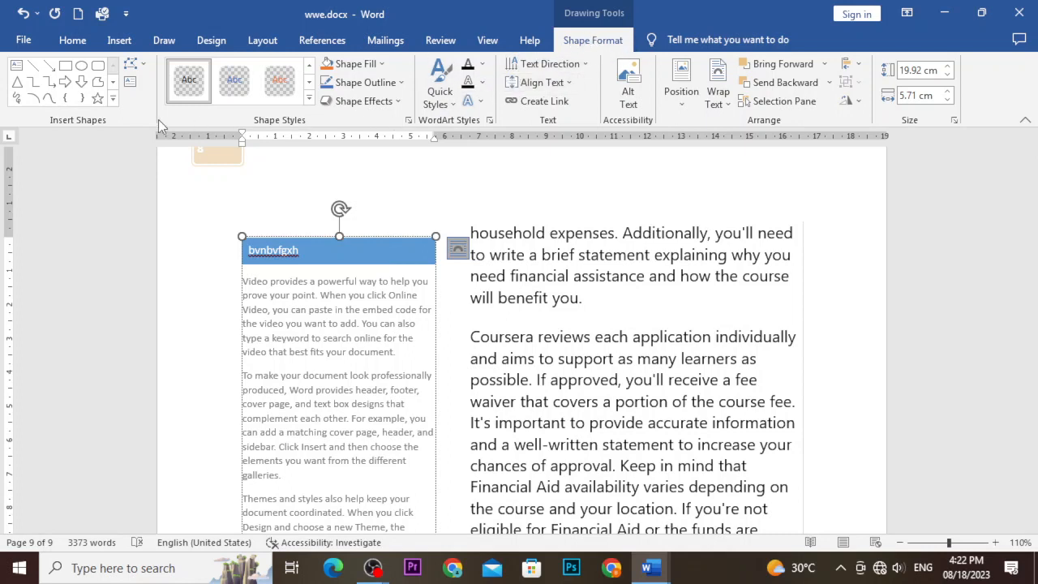
# Draw a small new text box above the sidebar.
pyautogui.click(133, 65)
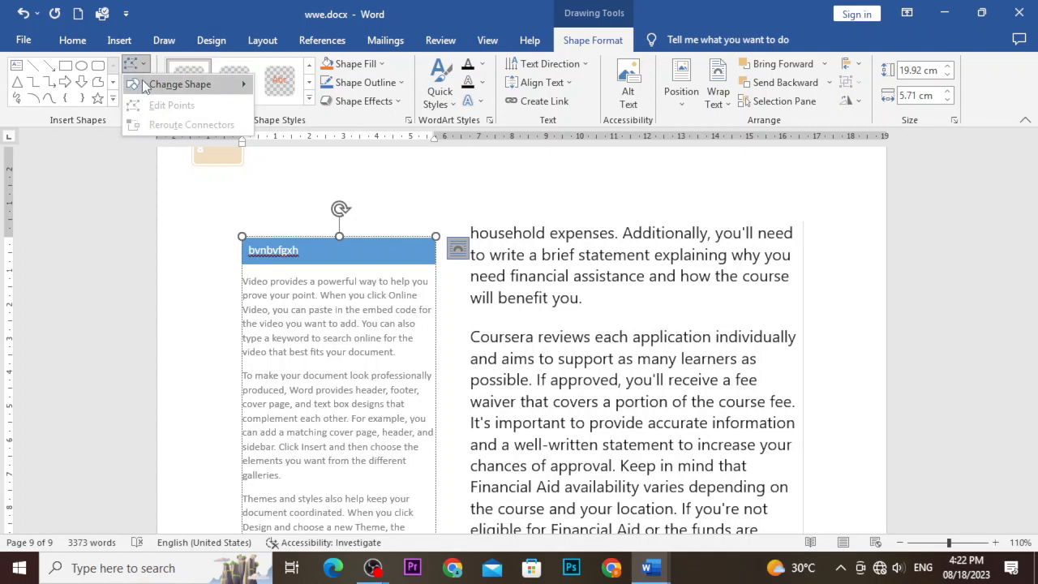
pyautogui.moveTo(144, 86)
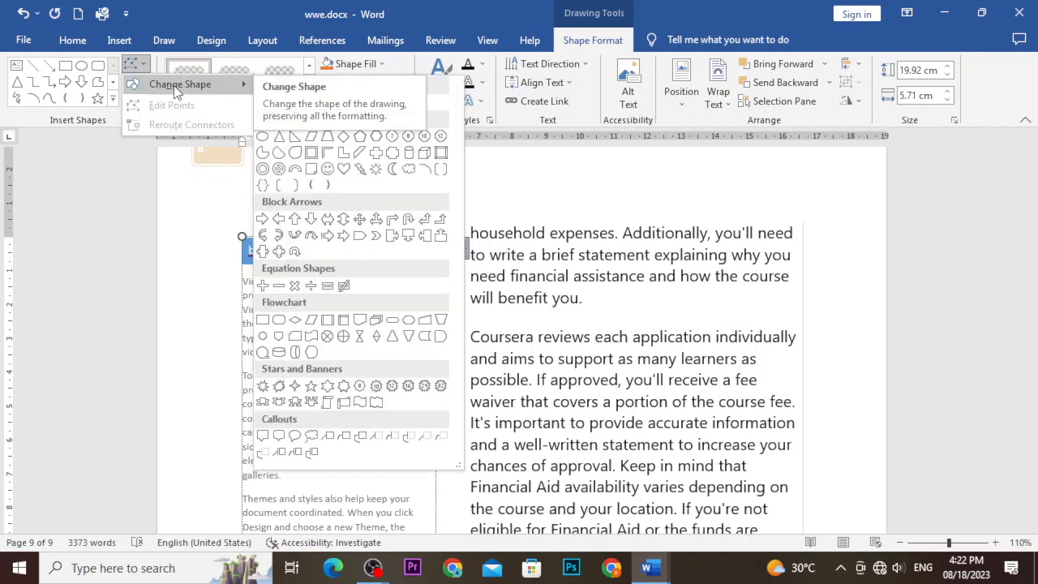
pyautogui.click(180, 213)
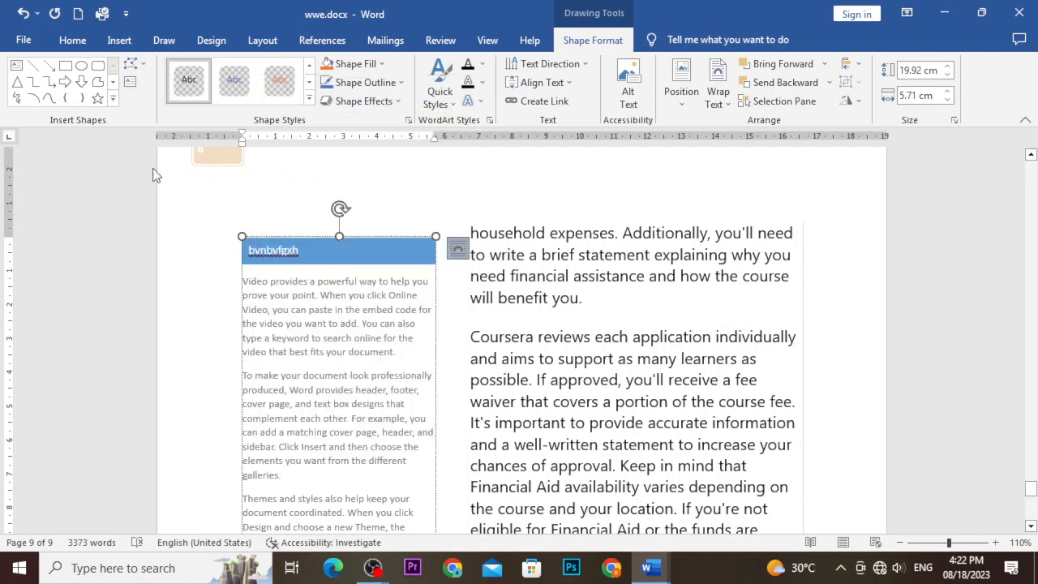
pyautogui.click(131, 88)
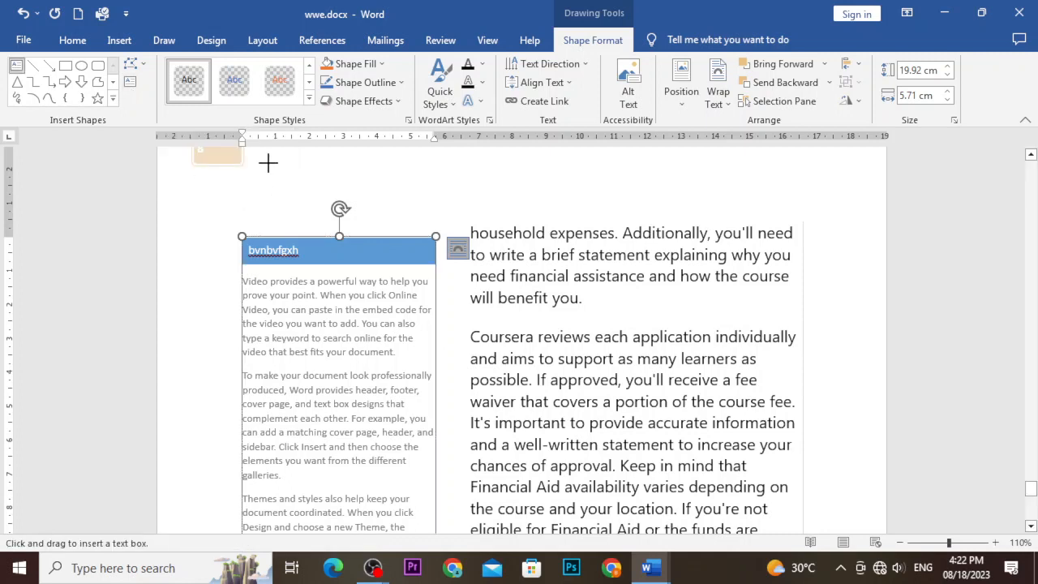
pyautogui.moveTo(267, 163); pyautogui.dragTo(444, 194)
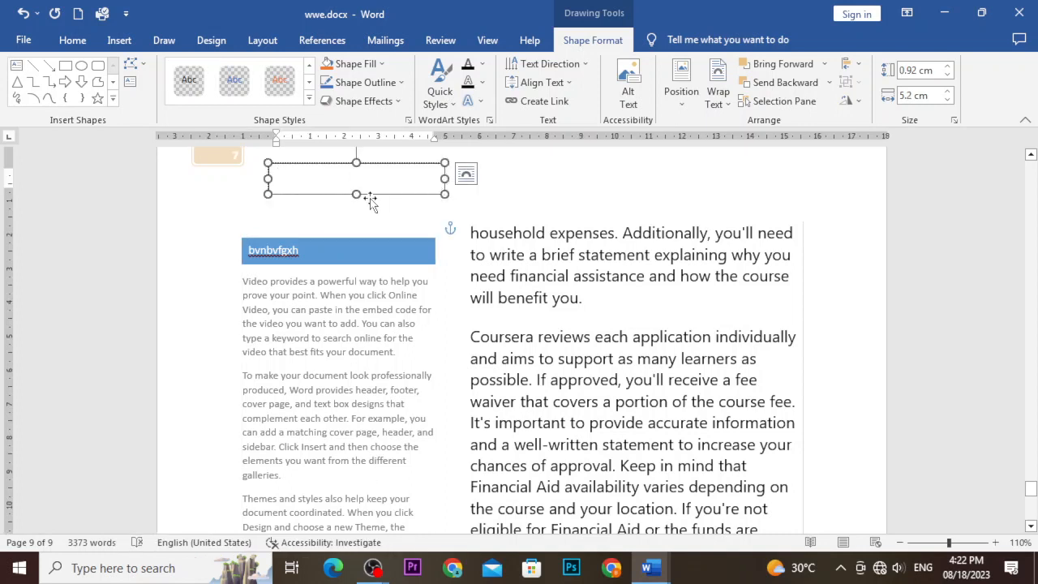
# Try the orange and then the yellow shape style presets on the sidebar box.
pyautogui.click(290, 281)
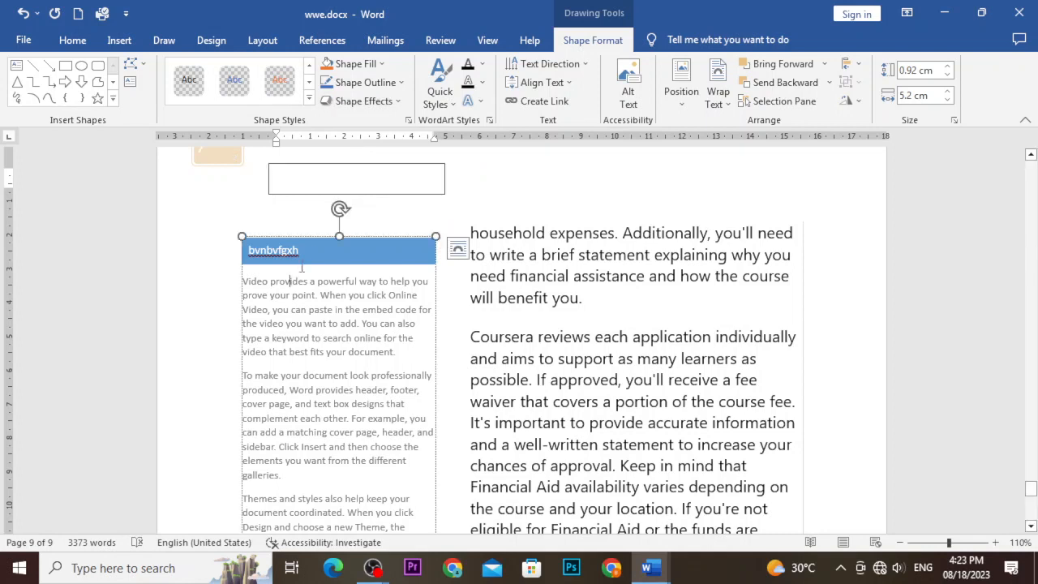
pyautogui.click(297, 236)
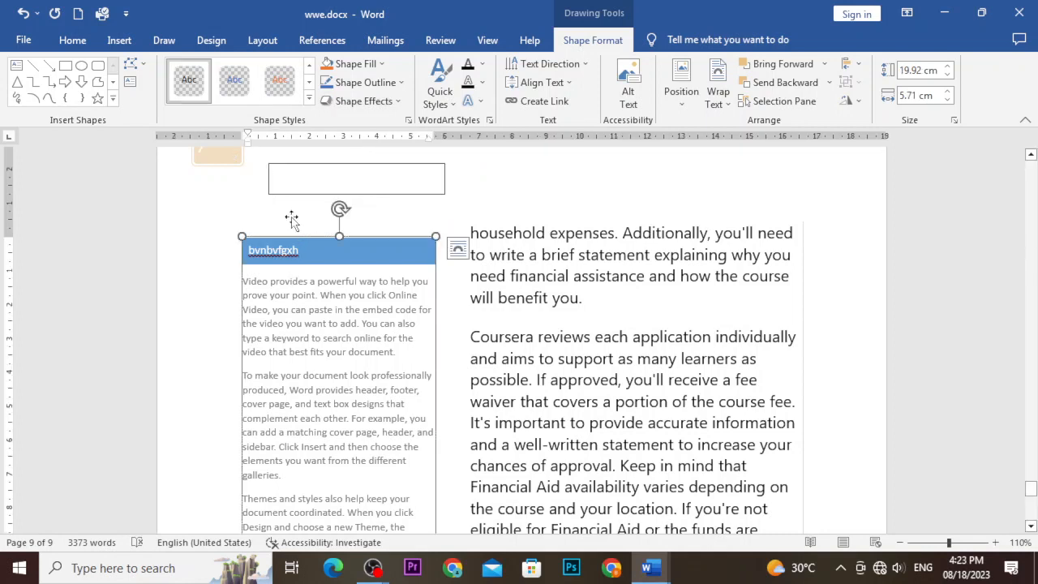
pyautogui.click(309, 98)
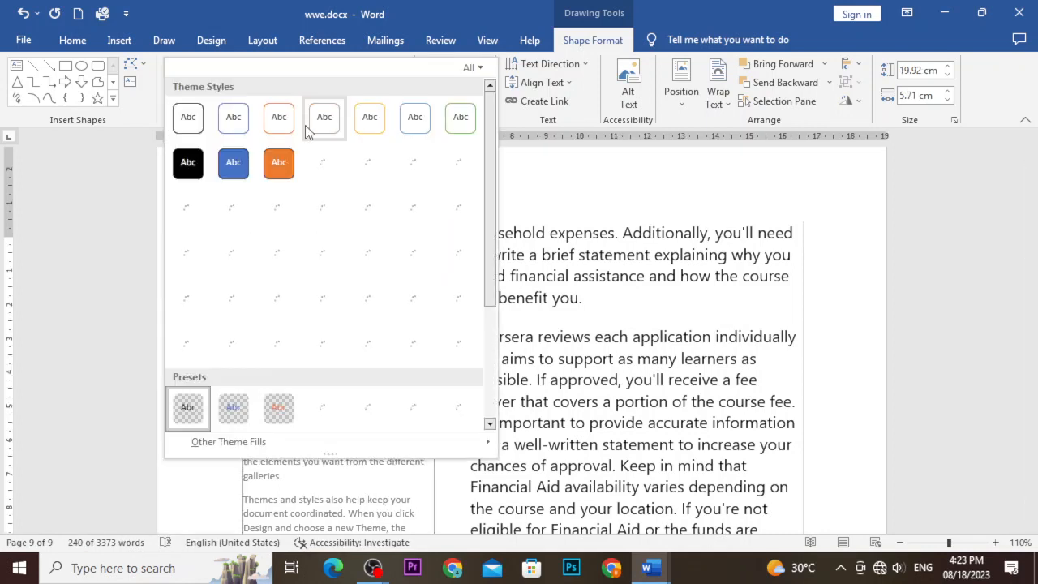
pyautogui.click(281, 163)
pyautogui.scroll(-2, 340, 247)
pyautogui.scroll(1, 243, 227)
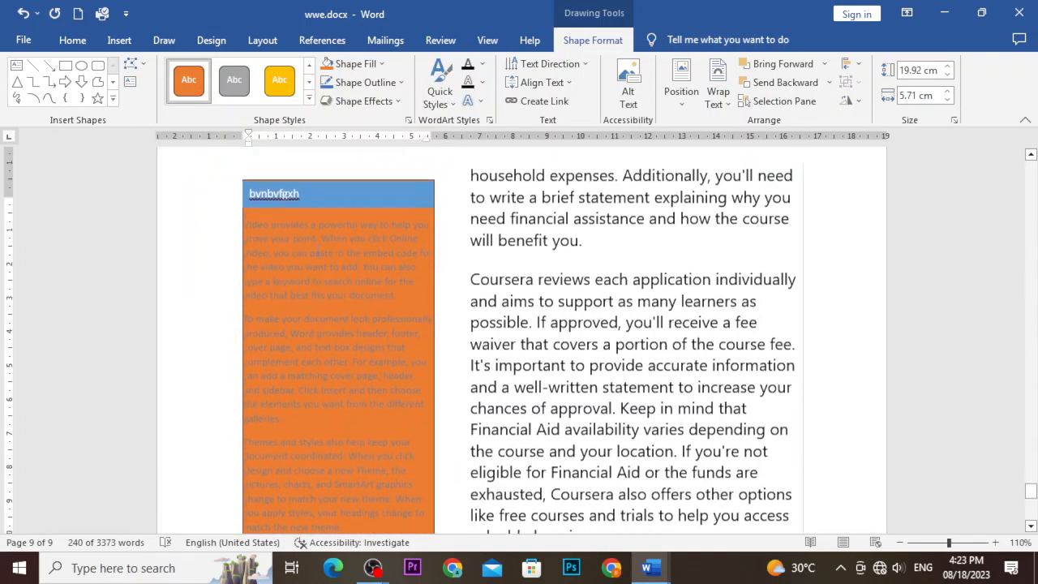
pyautogui.click(243, 219)
pyautogui.click(279, 81)
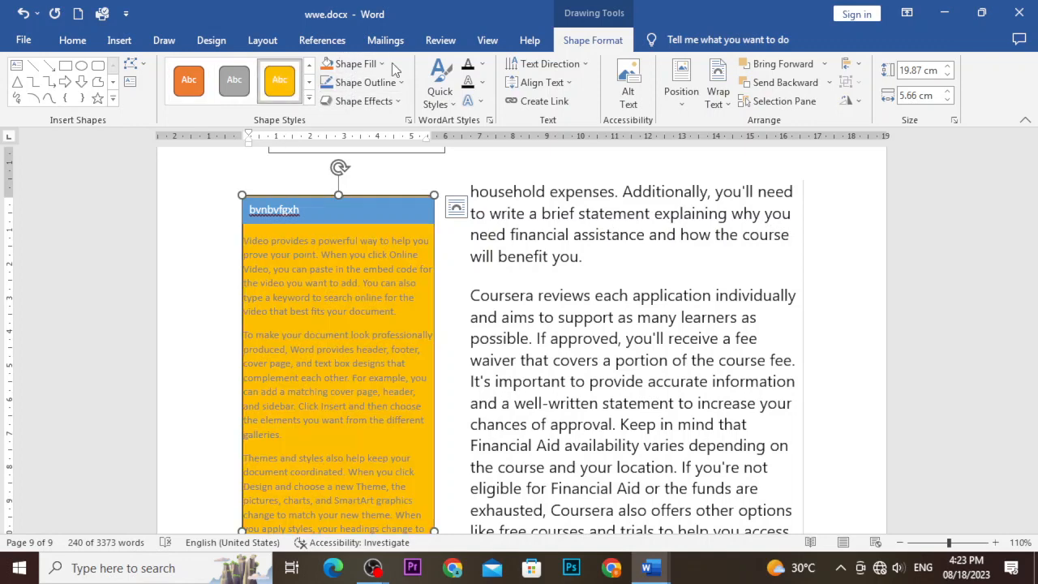
# Fill the sidebar box with purple and give it a yellow outline.
pyautogui.click(369, 64)
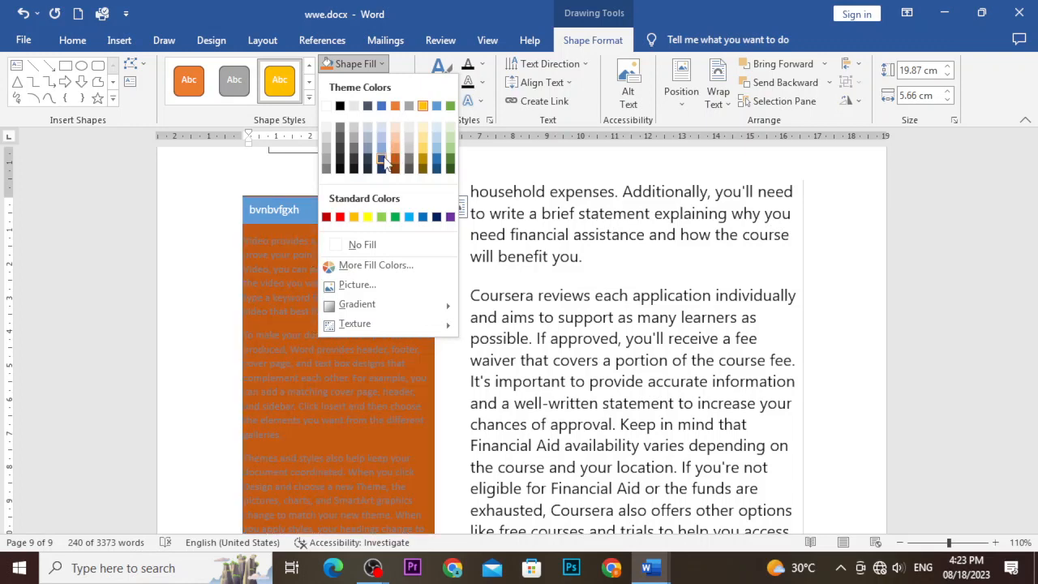
pyautogui.click(451, 218)
pyautogui.click(369, 82)
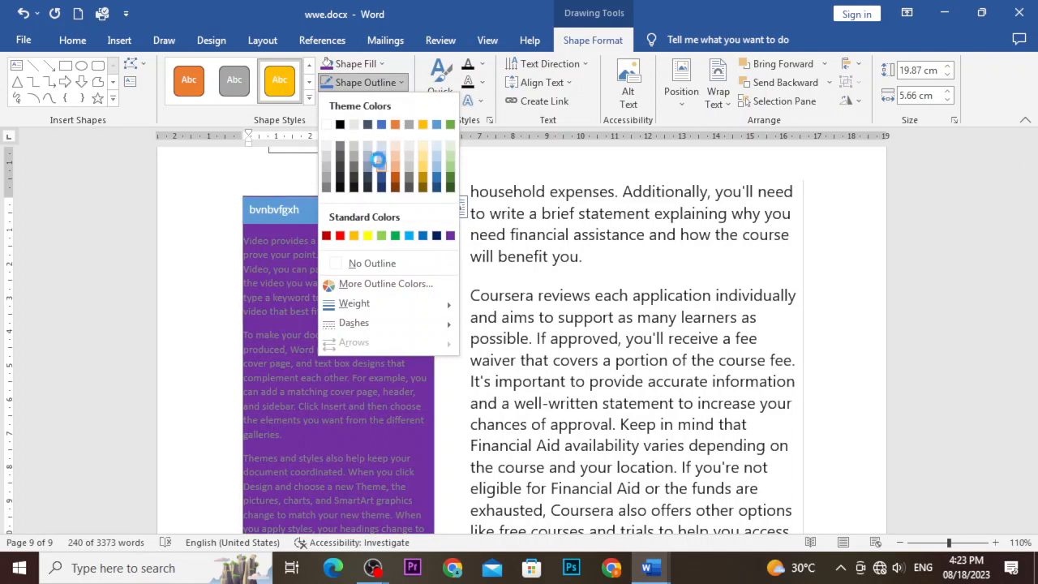
pyautogui.click(369, 236)
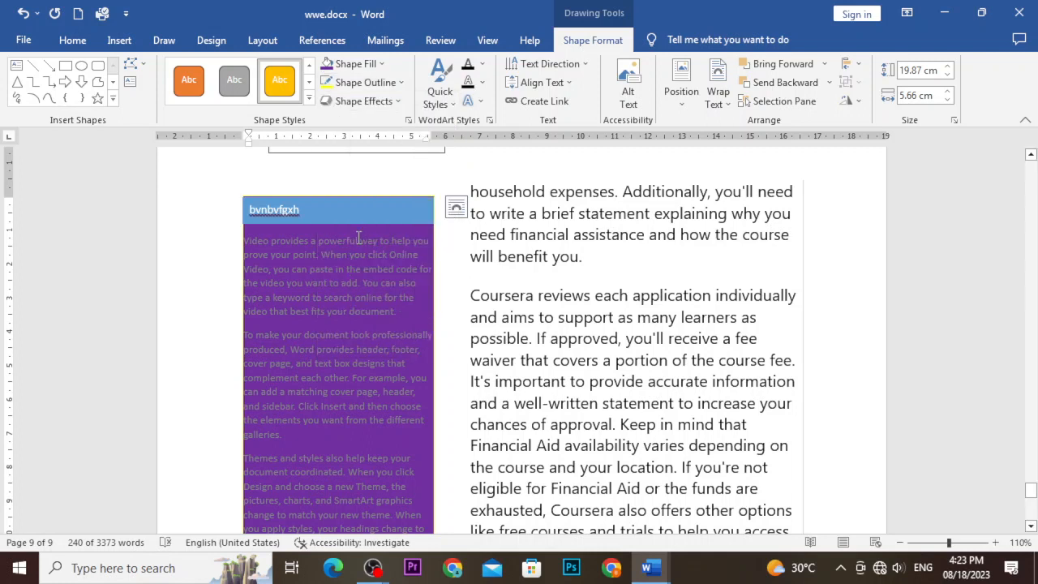
# Apply an 11-point gold glow effect around the purple sidebar box.
pyautogui.click(372, 105)
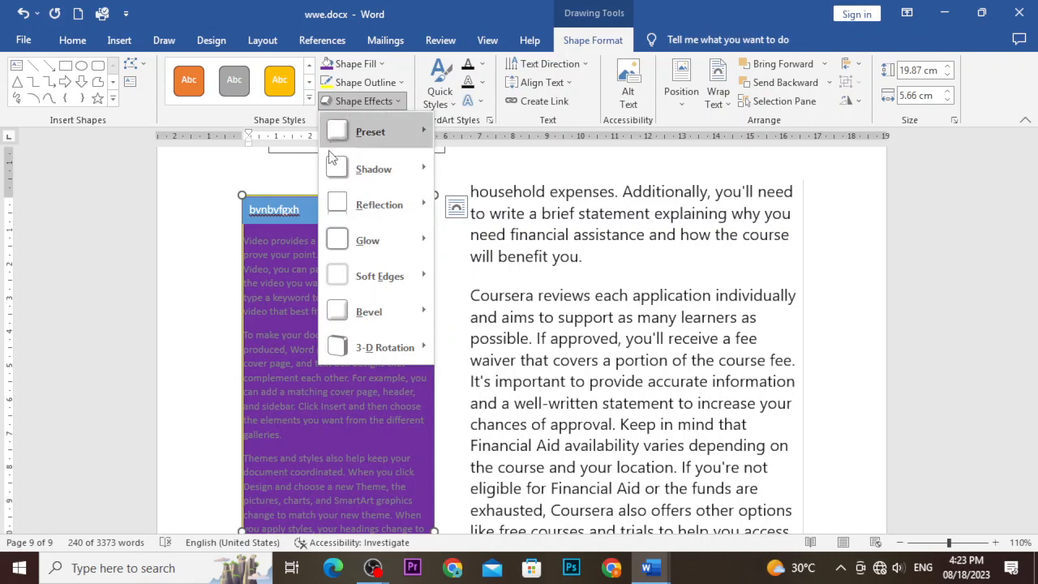
pyautogui.moveTo(363, 250)
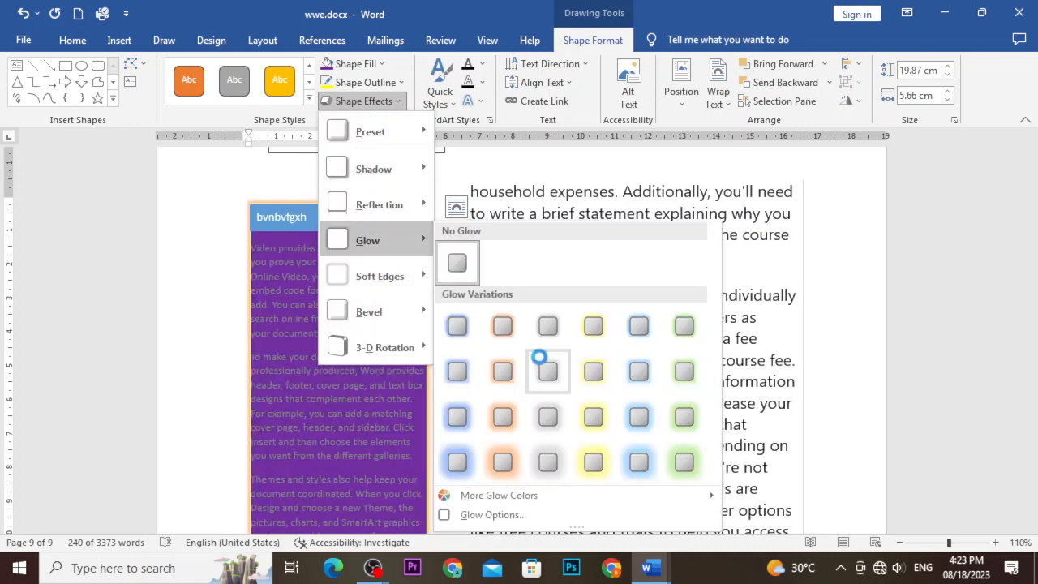
pyautogui.click(598, 415)
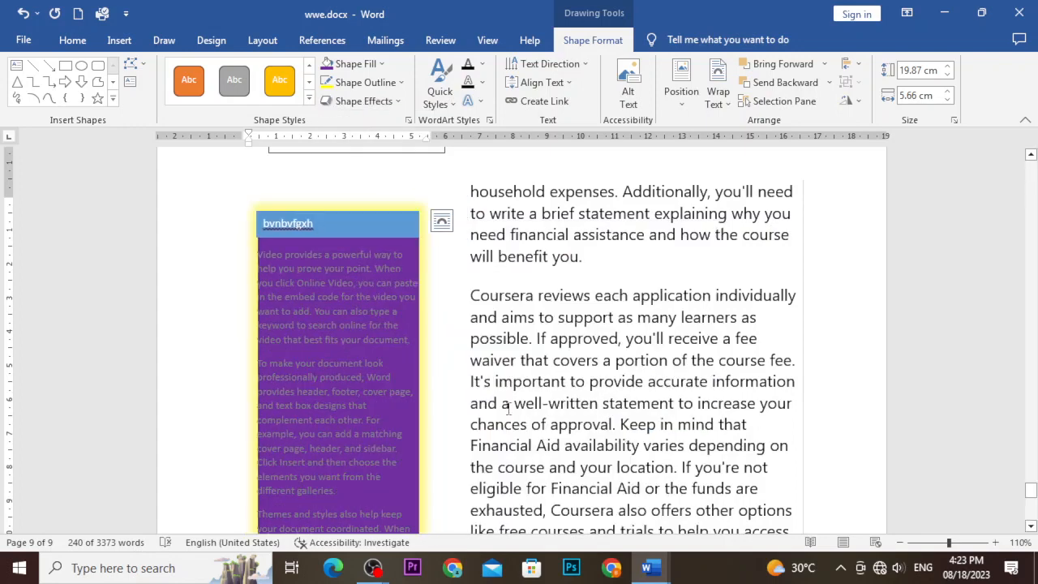
pyautogui.scroll(-2, 498, 411)
pyautogui.scroll(-2, 496, 412)
pyautogui.scroll(5, 493, 406)
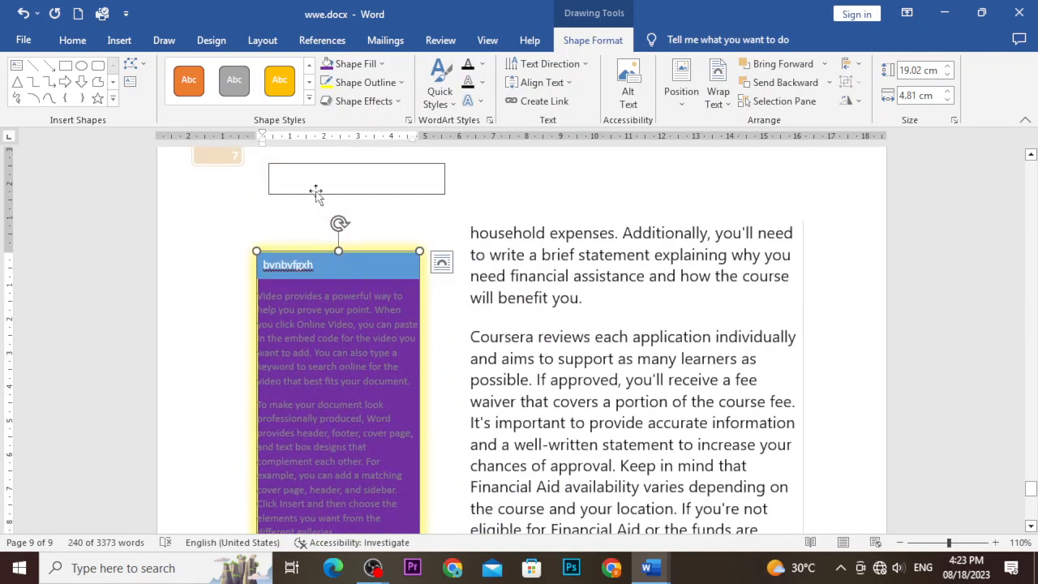
pyautogui.click(440, 91)
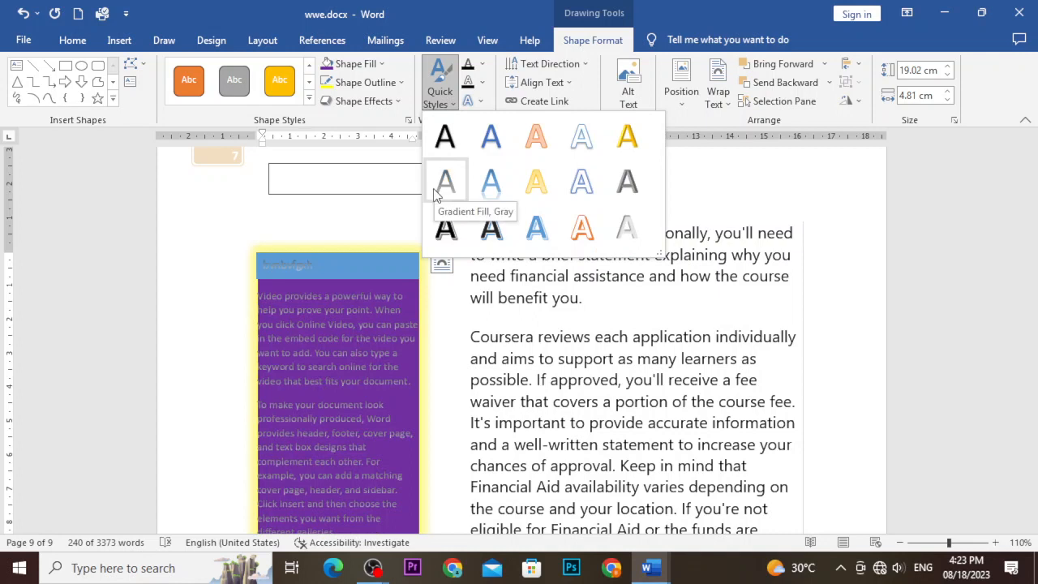
# Apply the gold gradient WordArt style to the sidebar text and set its wrapping to Through.
pyautogui.click(526, 192)
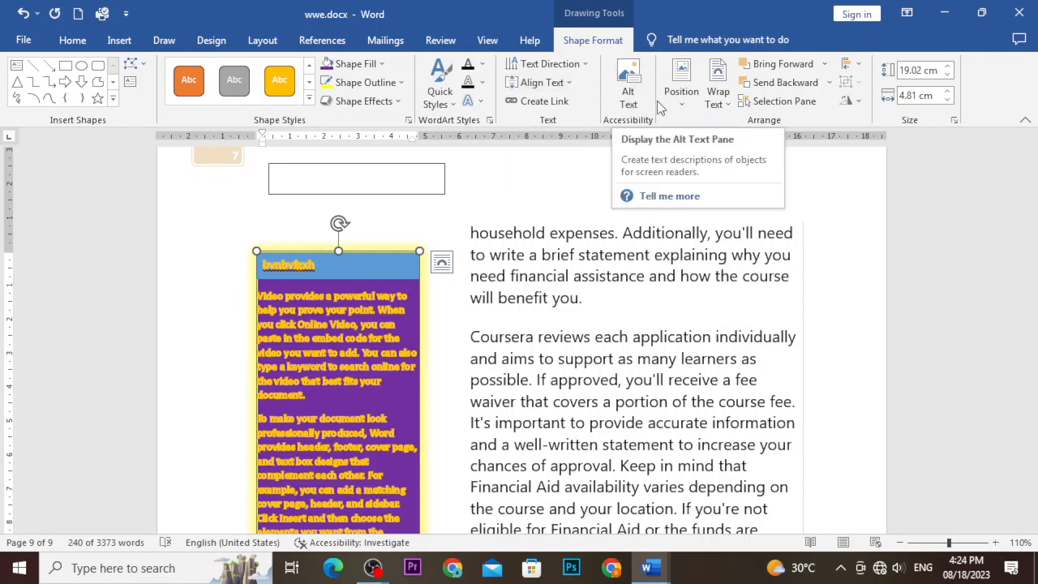
pyautogui.click(679, 91)
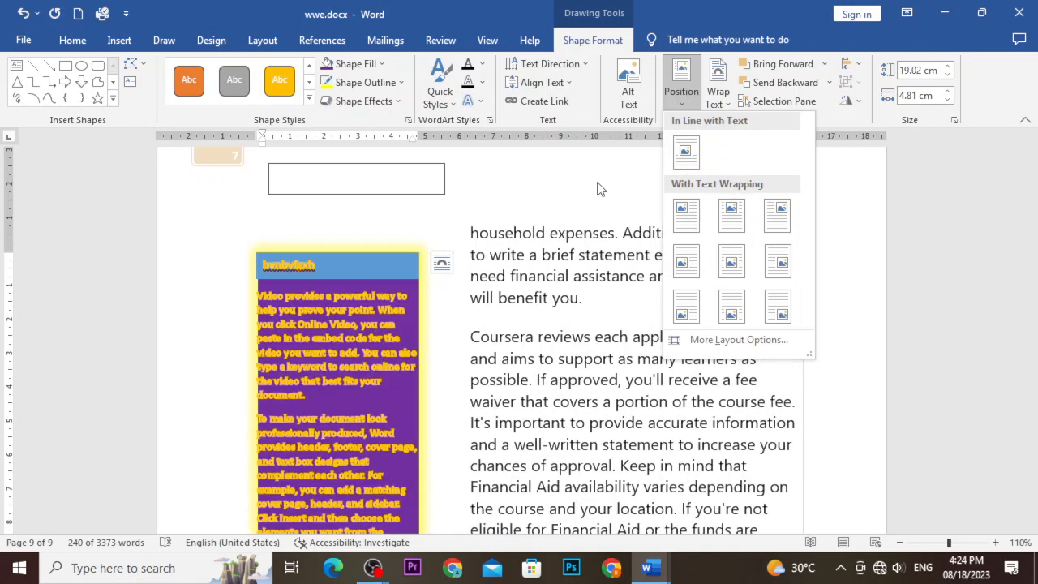
pyautogui.click(597, 188)
pyautogui.click(719, 97)
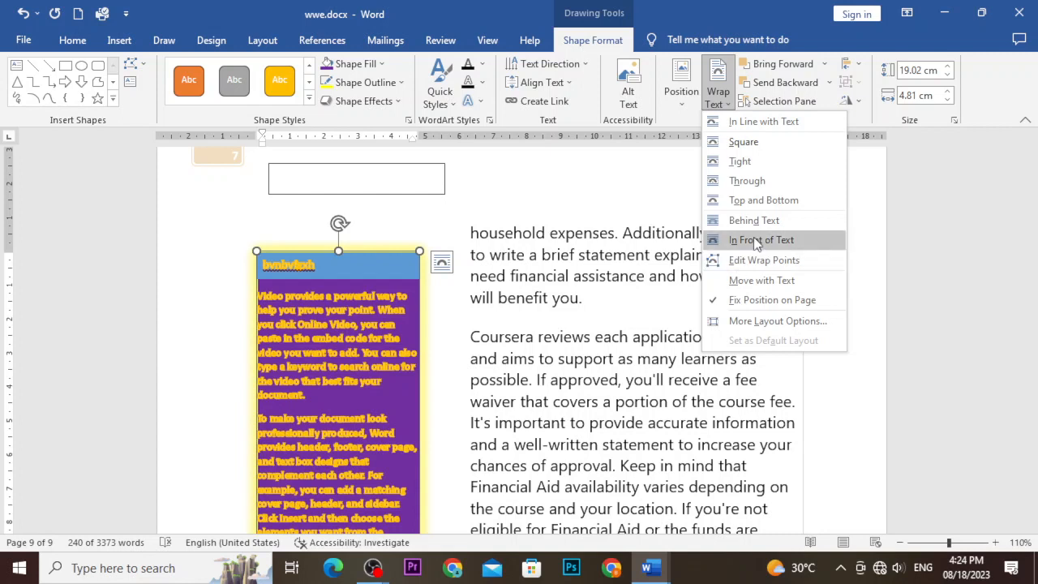
pyautogui.click(734, 180)
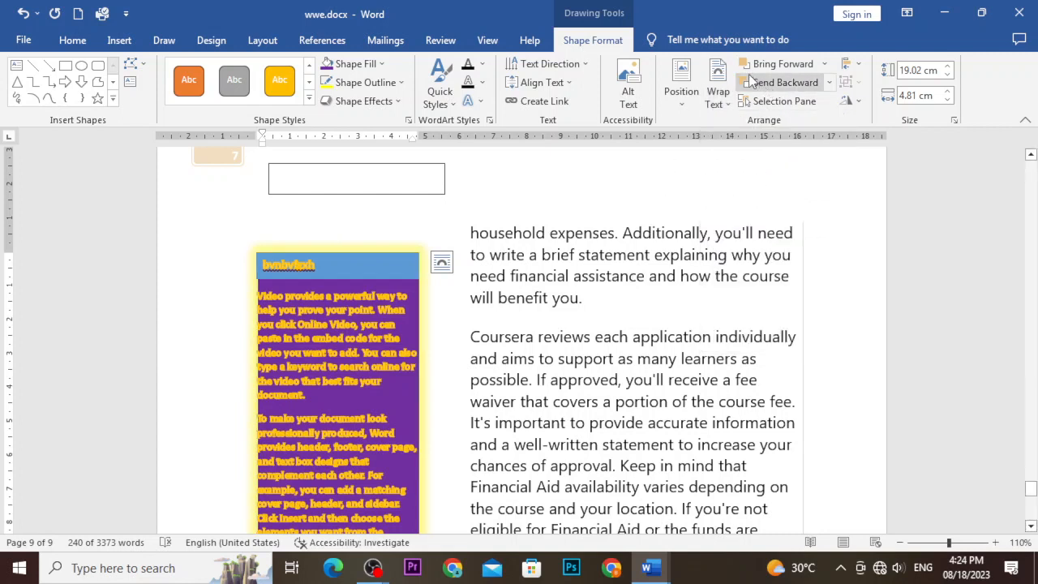
pyautogui.click(512, 198)
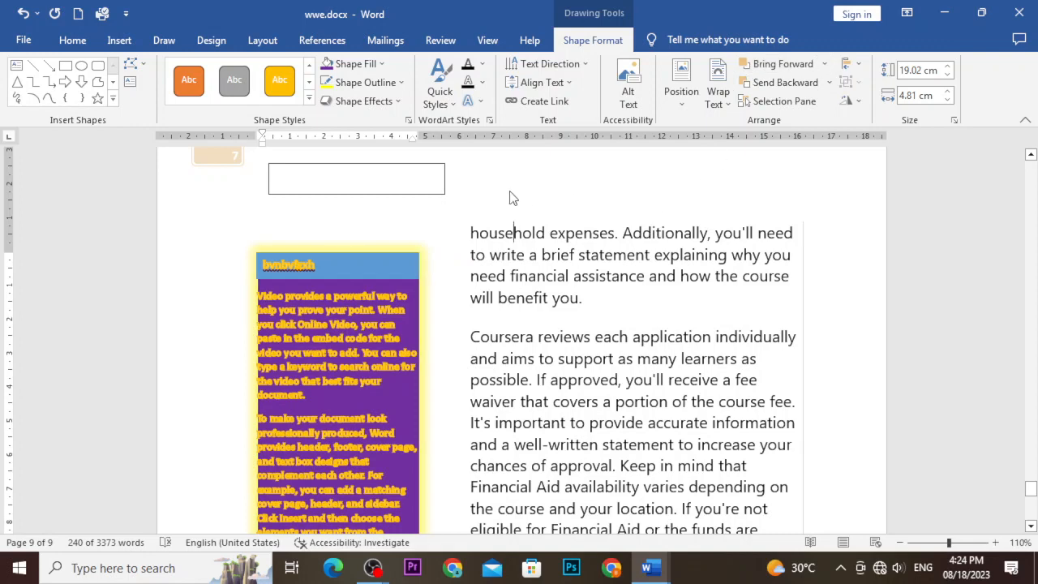
# Draw a blue oval over the empty text box above the sidebar.
pyautogui.click(119, 40)
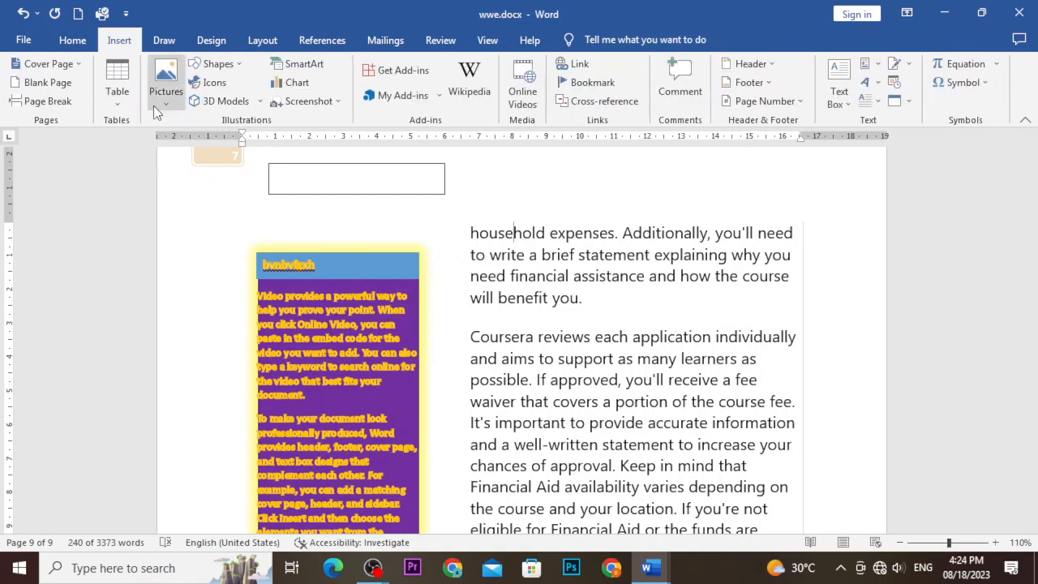
pyautogui.click(215, 64)
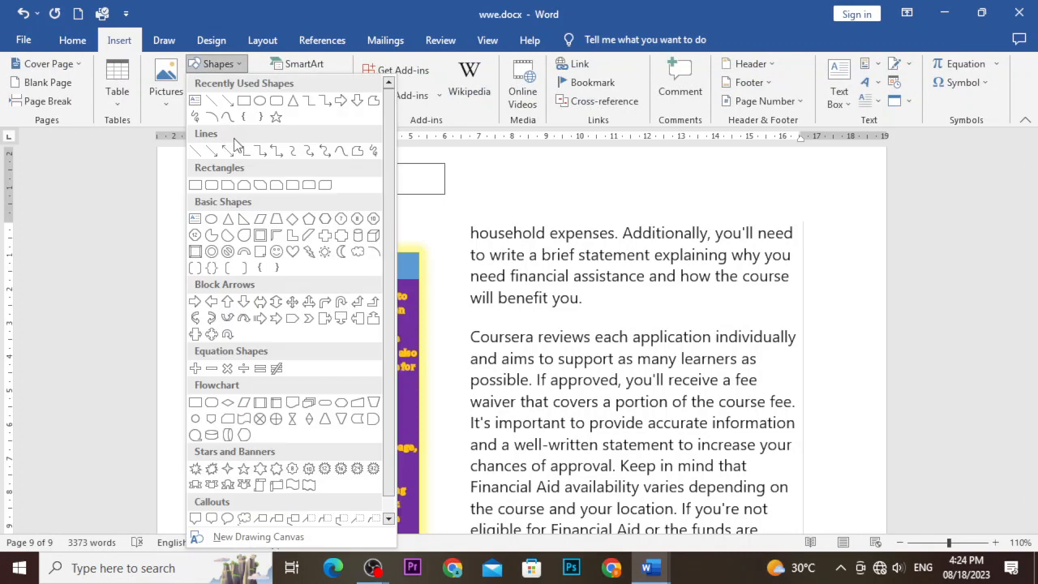
pyautogui.click(260, 102)
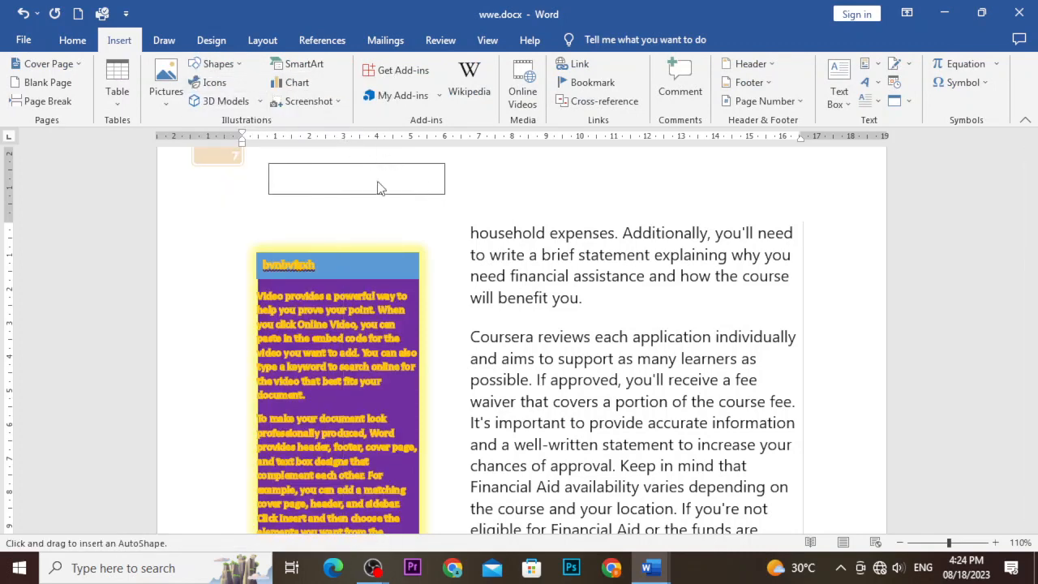
pyautogui.scroll(3, 418, 218)
pyautogui.moveTo(320, 279); pyautogui.dragTo(413, 356)
pyautogui.click(492, 349)
# Type filler text 'fkjhbsdhfkjsdhfkjsdhfkjfskjg' into the small text box behind the oval.
pyautogui.click(433, 308)
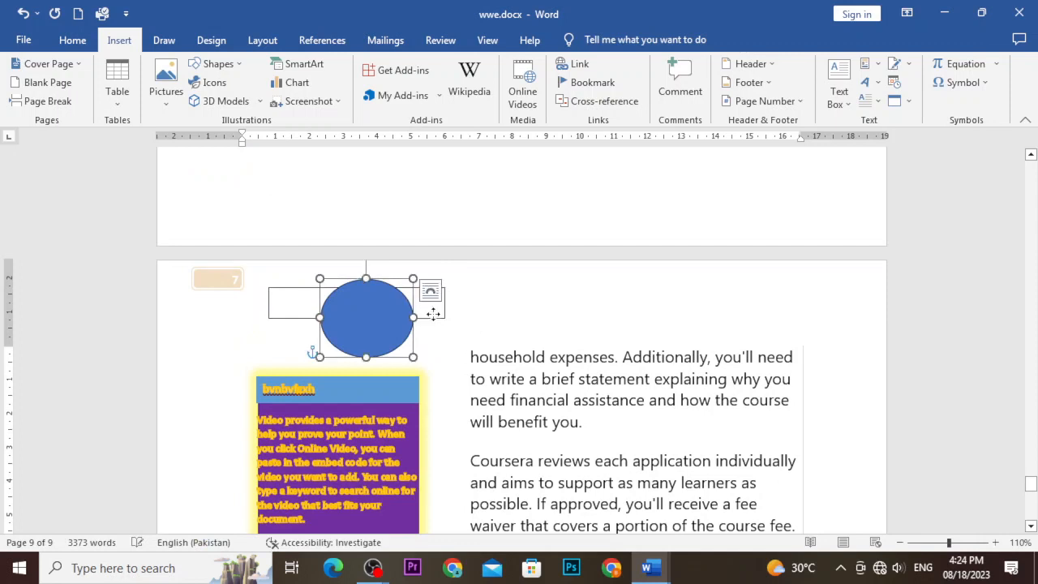
pyautogui.click(441, 305)
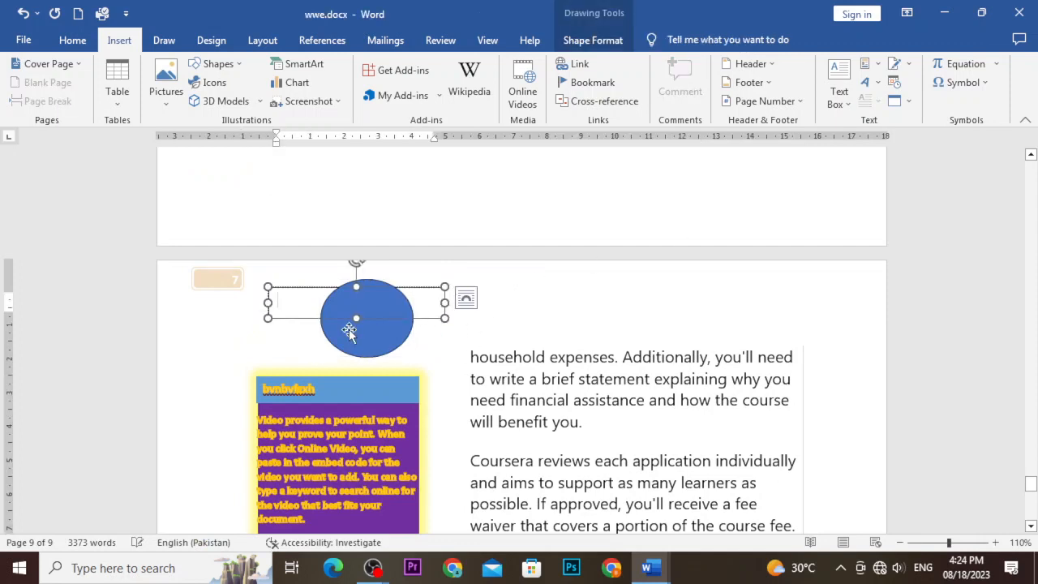
pyautogui.write('fkjhbsdhfkjsdhfkjsdhfkjfskjg')
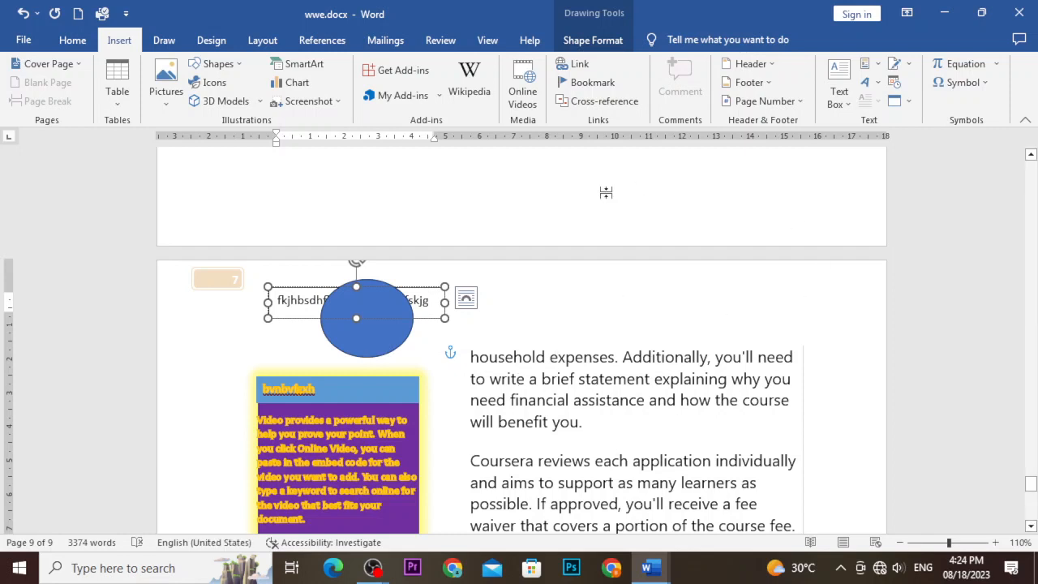
# Bring the text box forward, then bring the blue oval forward, and show the Selection Pane.
pyautogui.click(592, 40)
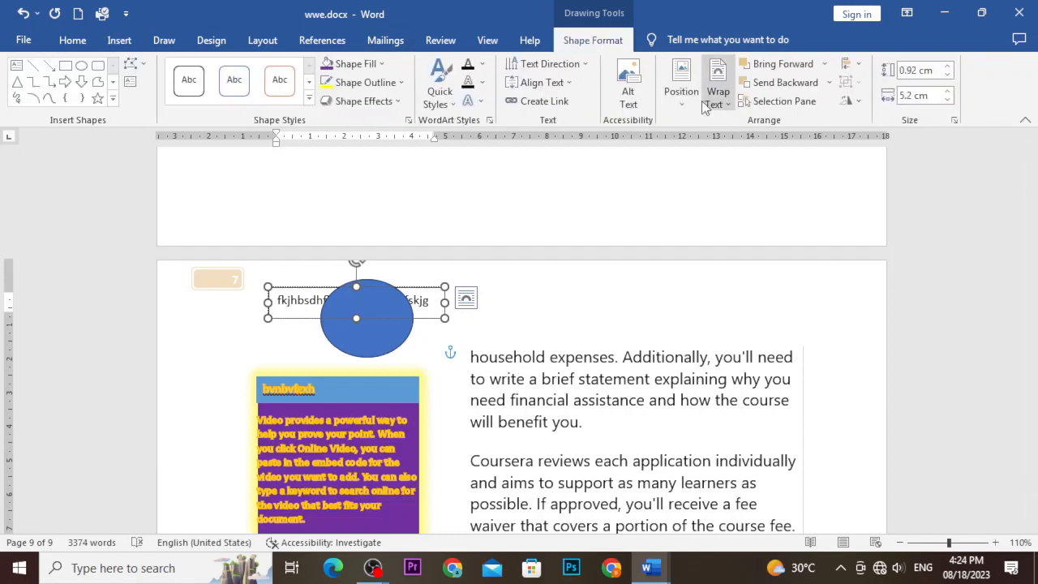
pyautogui.click(770, 66)
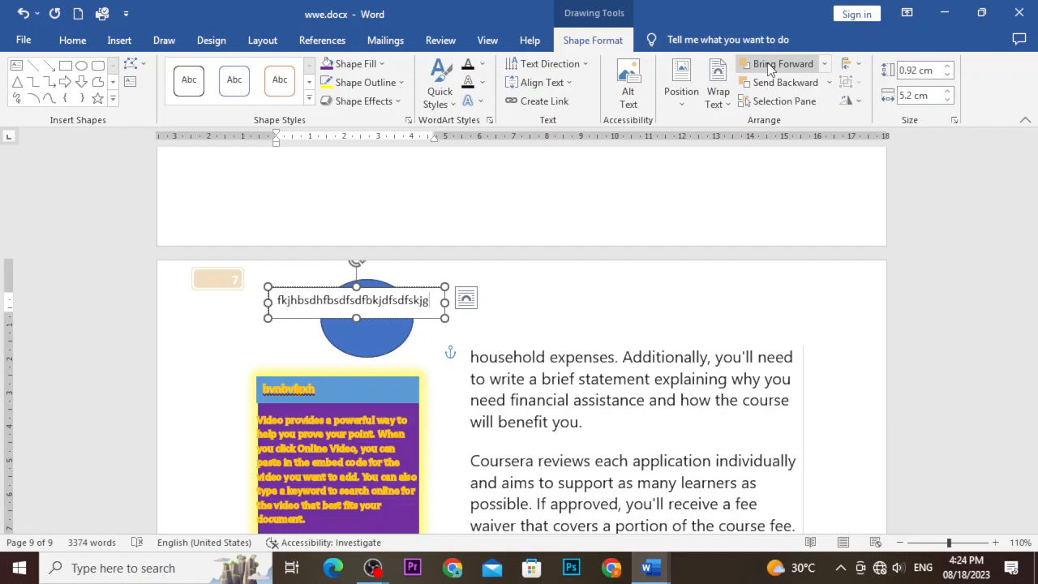
pyautogui.click(361, 344)
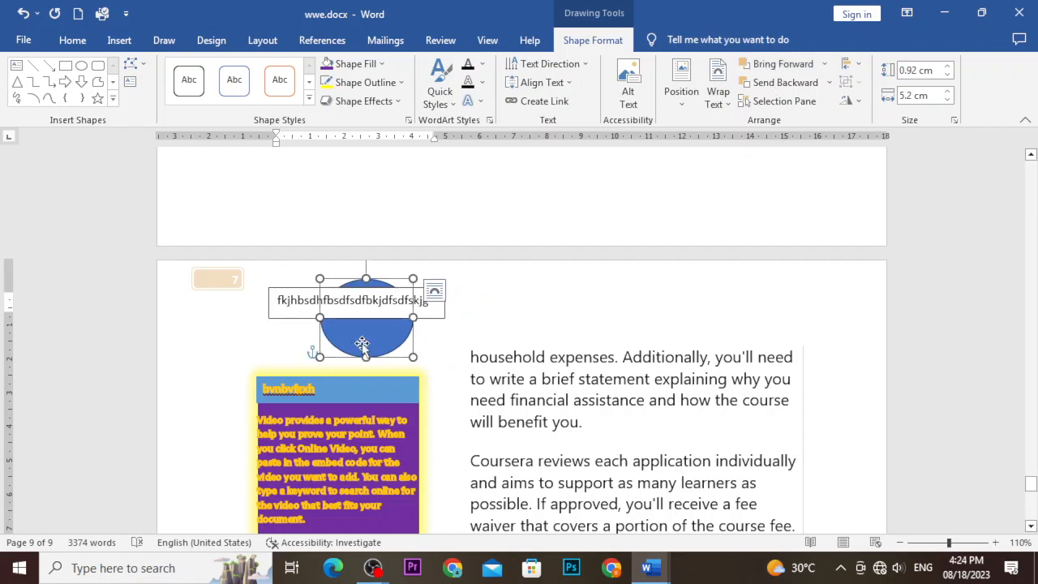
pyautogui.click(768, 67)
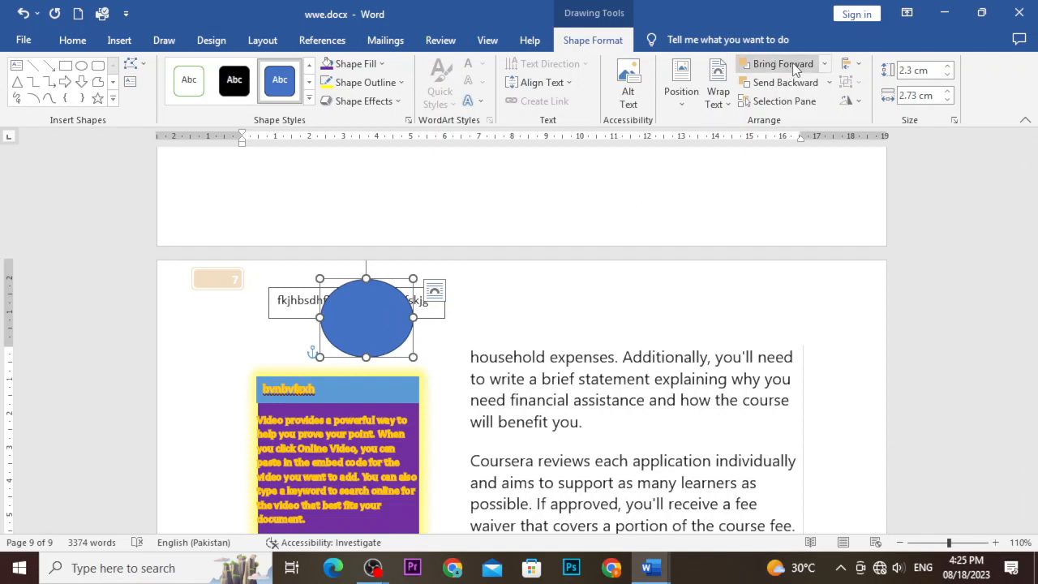
pyautogui.click(778, 106)
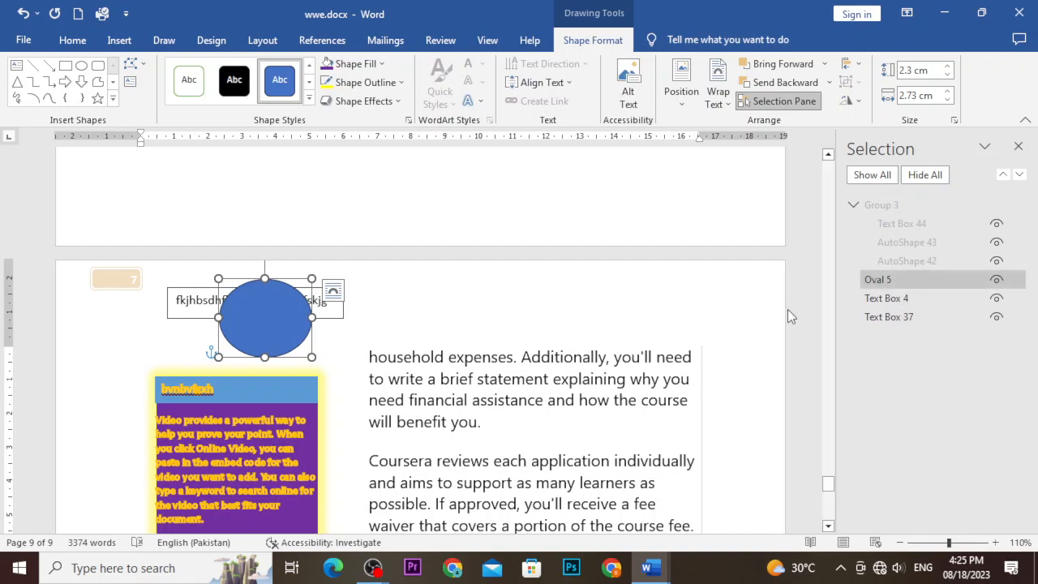
# Close the Selection Pane, check the oval's Align options without changing them, and deselect it.
pyautogui.click(732, 308)
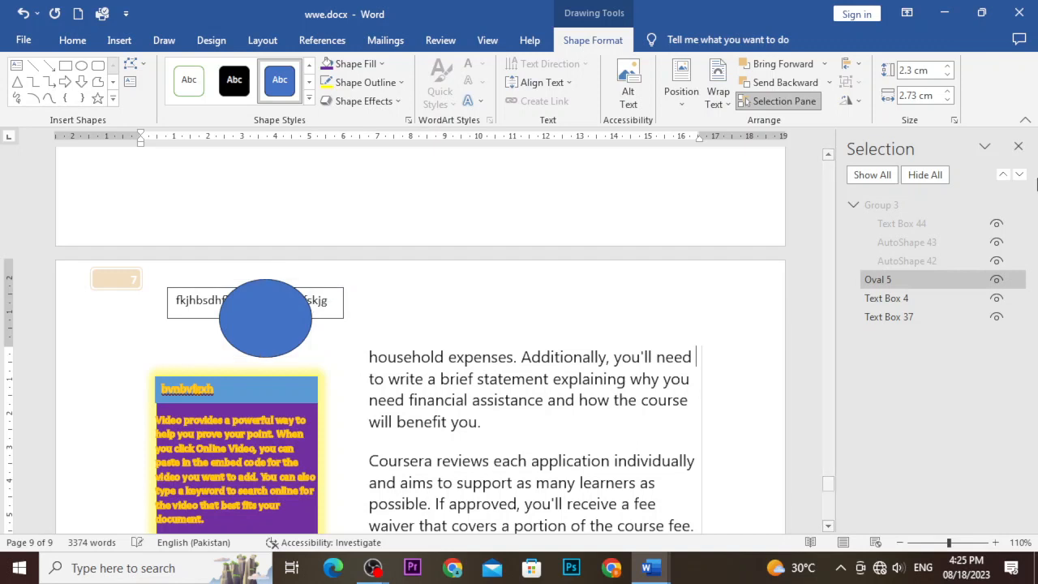
pyautogui.click(1015, 147)
pyautogui.click(325, 313)
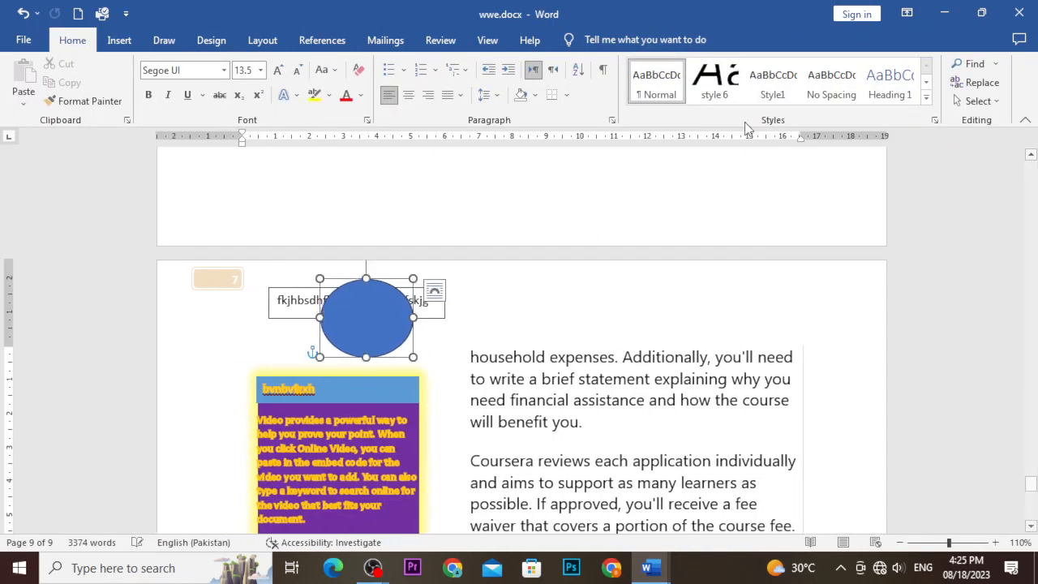
pyautogui.click(594, 45)
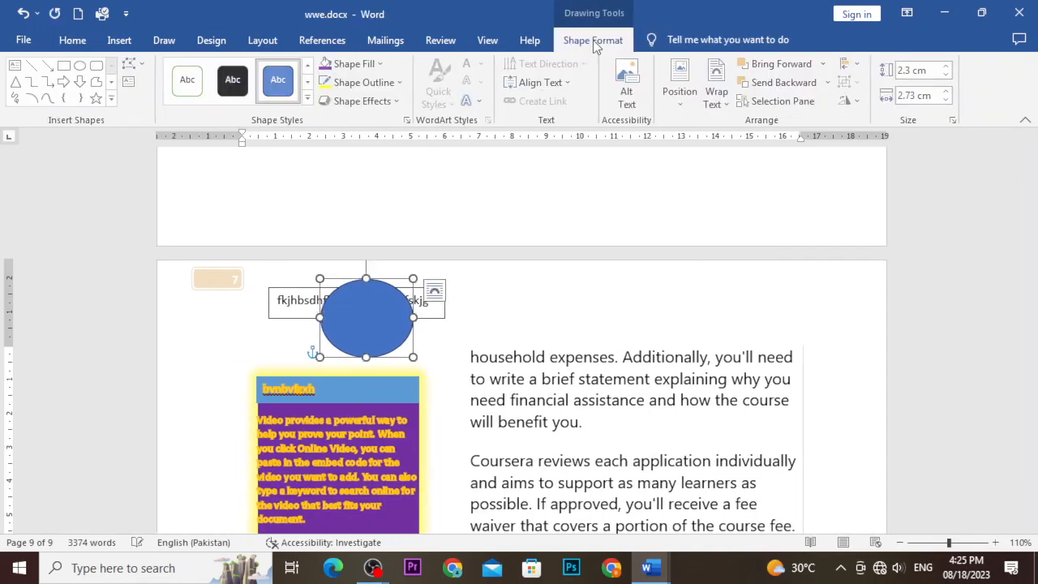
pyautogui.click(857, 65)
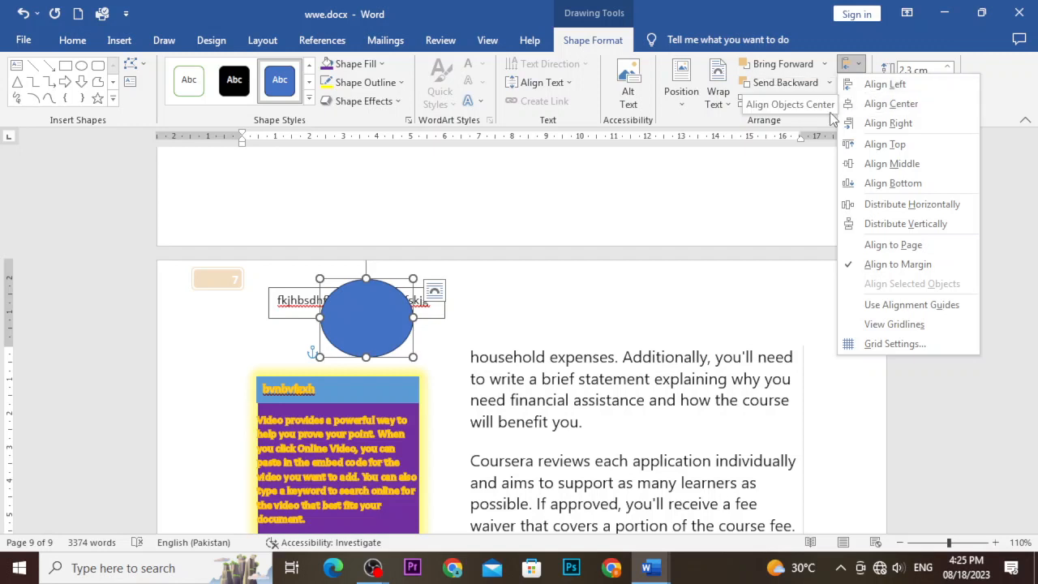
pyautogui.click(818, 146)
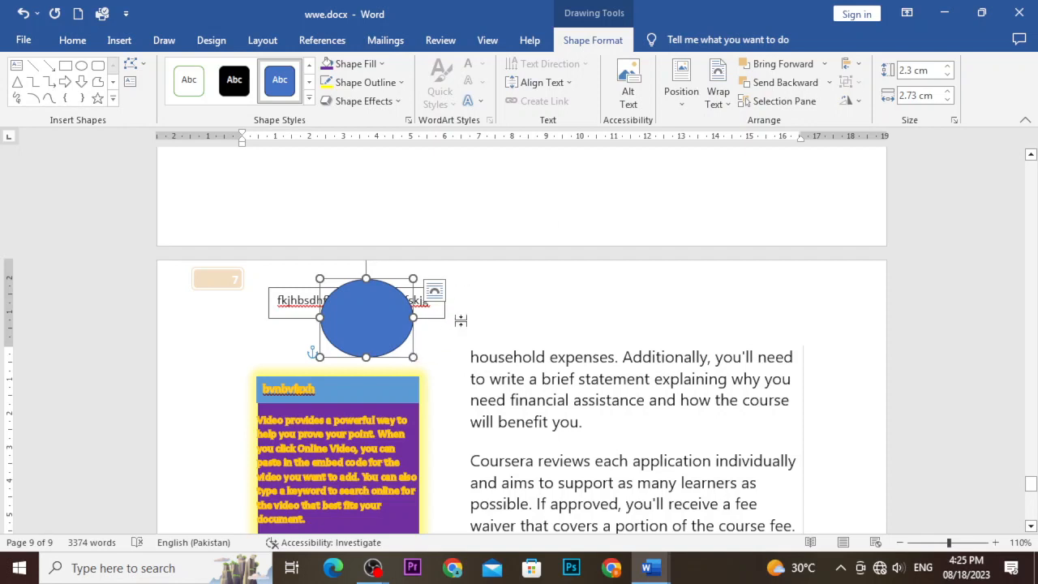
pyautogui.click(500, 318)
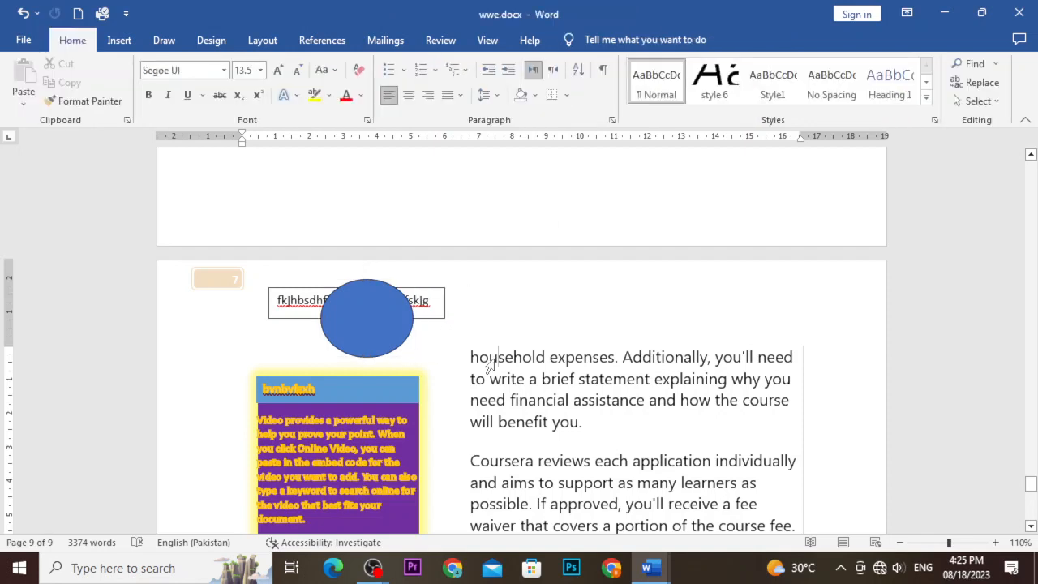
pyautogui.click(120, 40)
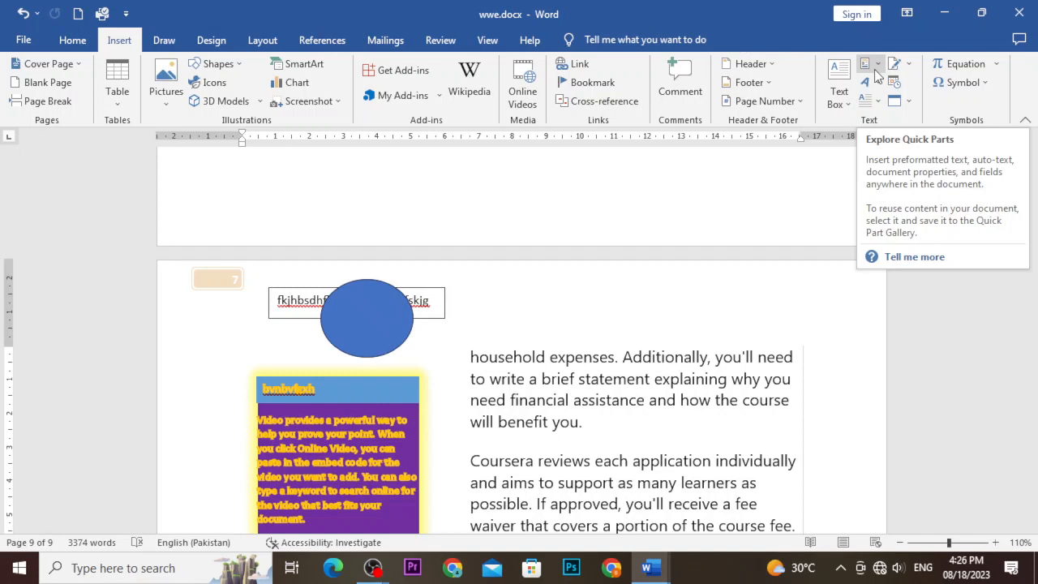
# Save 'valuable learning resources' to the Quick Part Gallery as the 'valuable learning' entry.
pyautogui.scroll(-1, 697, 395)
pyautogui.scroll(-5, 696, 395)
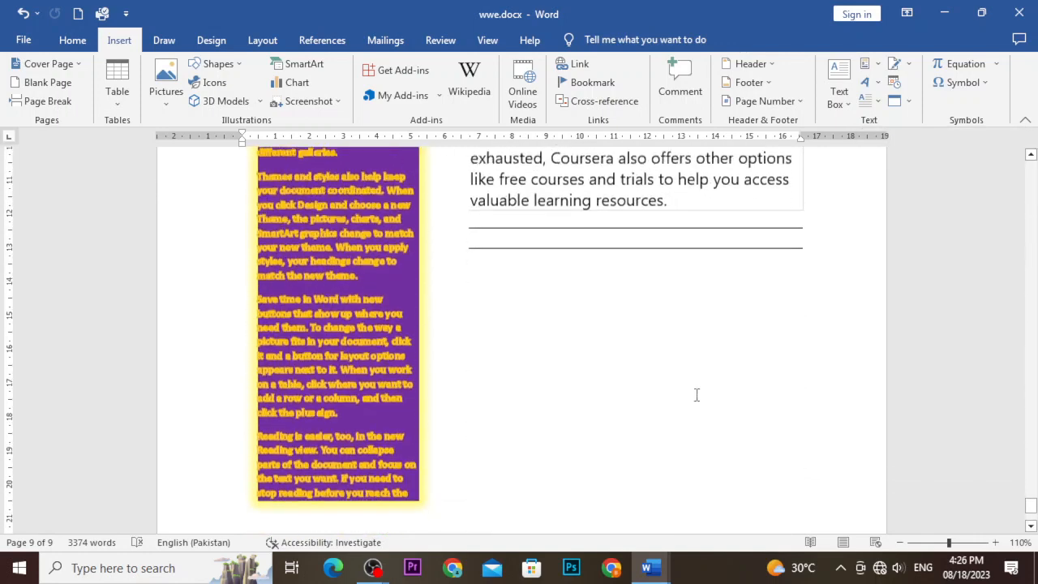
pyautogui.scroll(1, 694, 394)
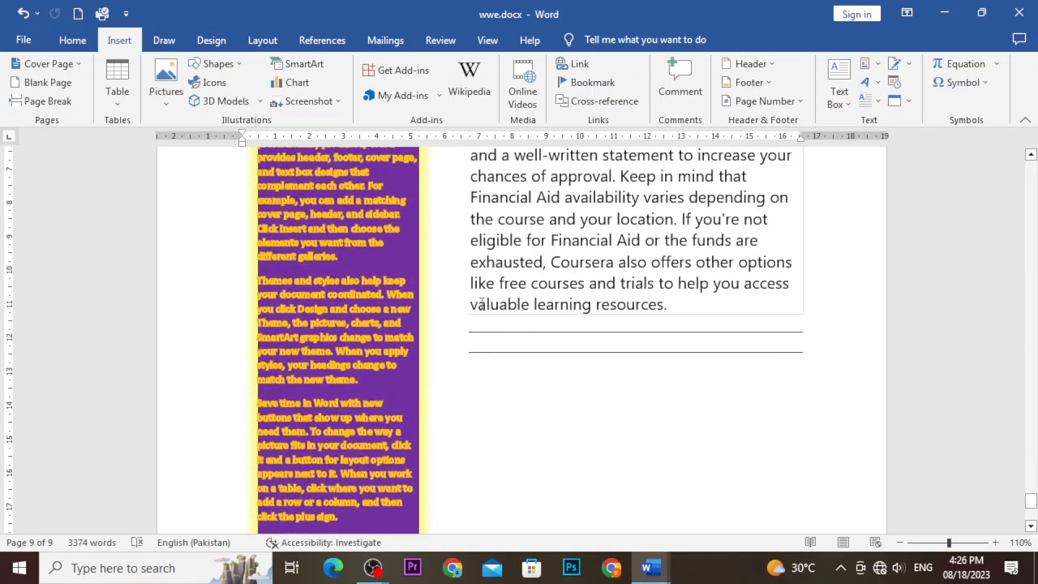
pyautogui.moveTo(471, 301); pyautogui.dragTo(646, 306)
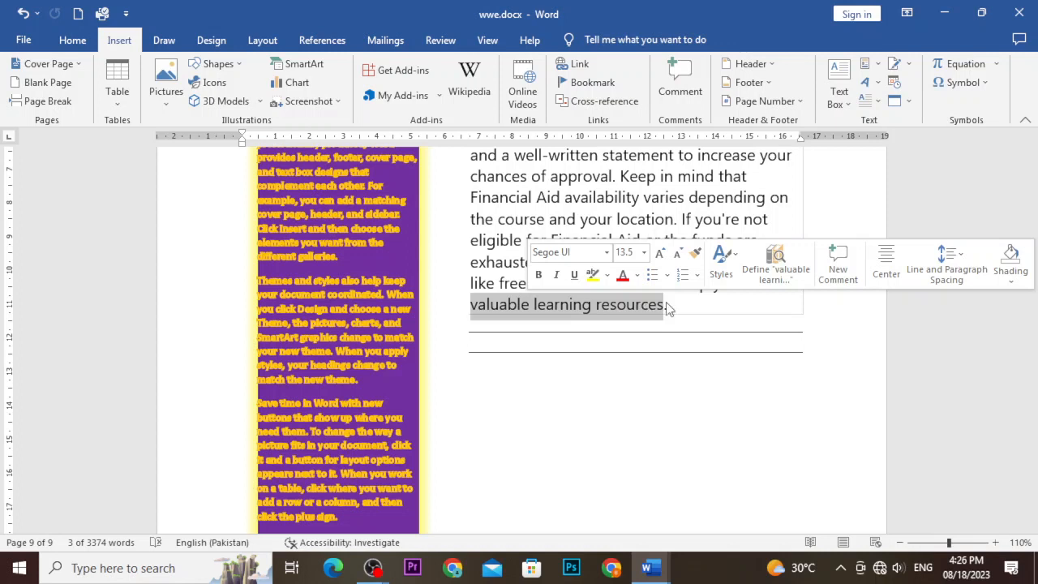
pyautogui.click(882, 68)
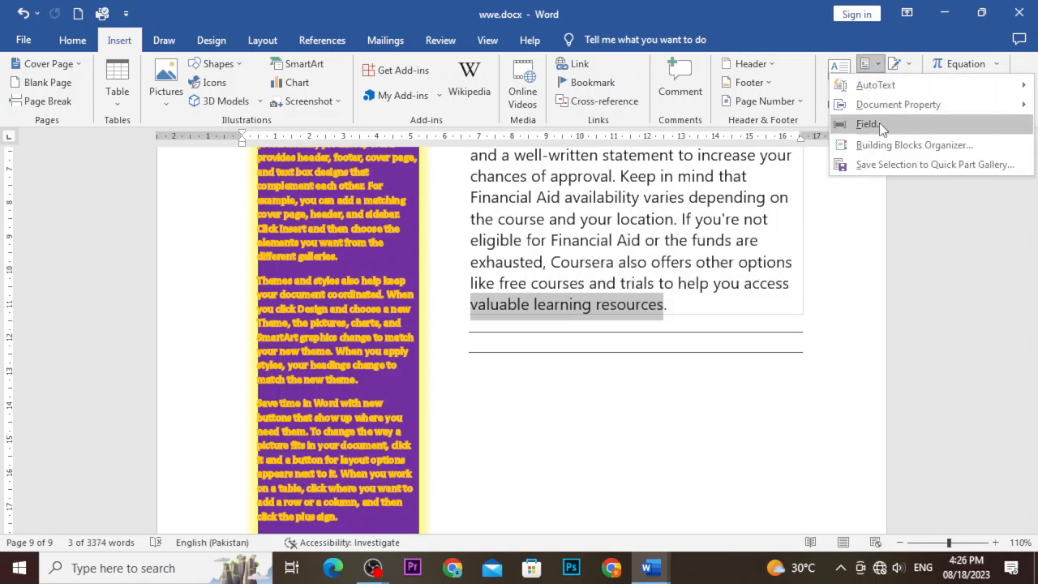
pyautogui.click(889, 165)
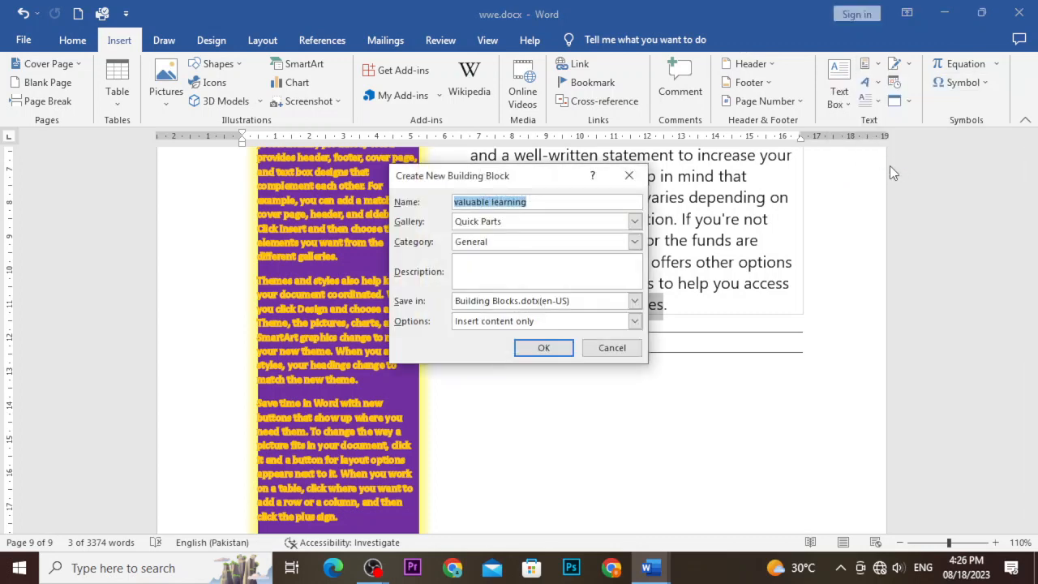
pyautogui.click(559, 348)
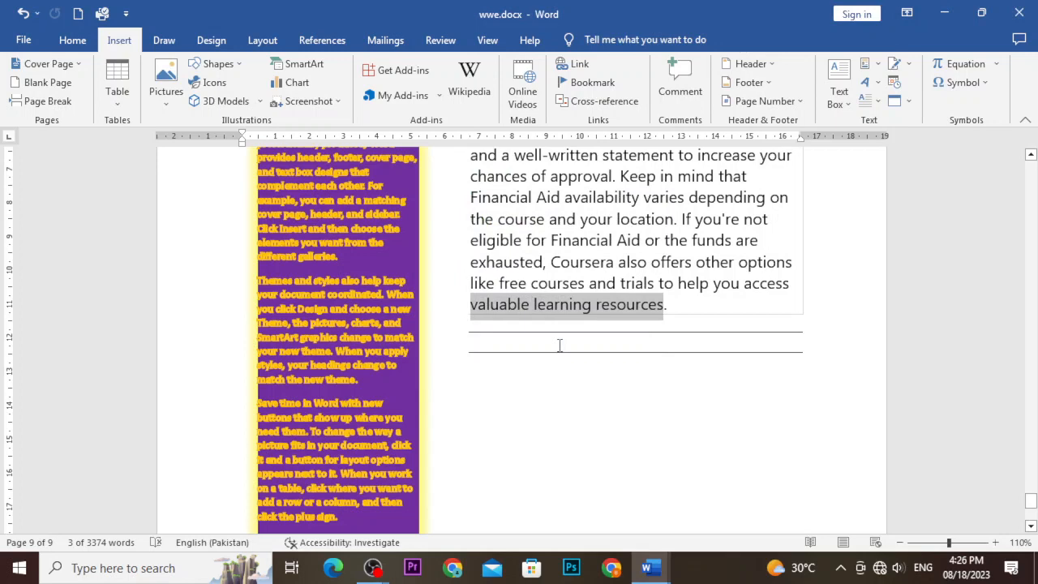
# Insert the 'valuable learning' Quick Part on a new line after the paragraph ending 'document.' on page 6.
pyautogui.scroll(15, 559, 344)
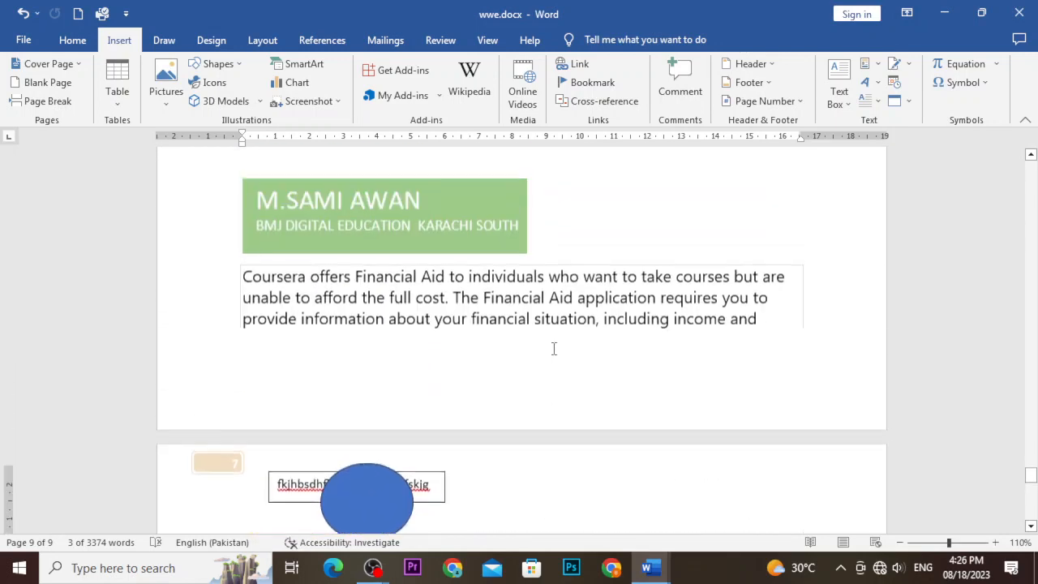
pyautogui.scroll(15, 552, 350)
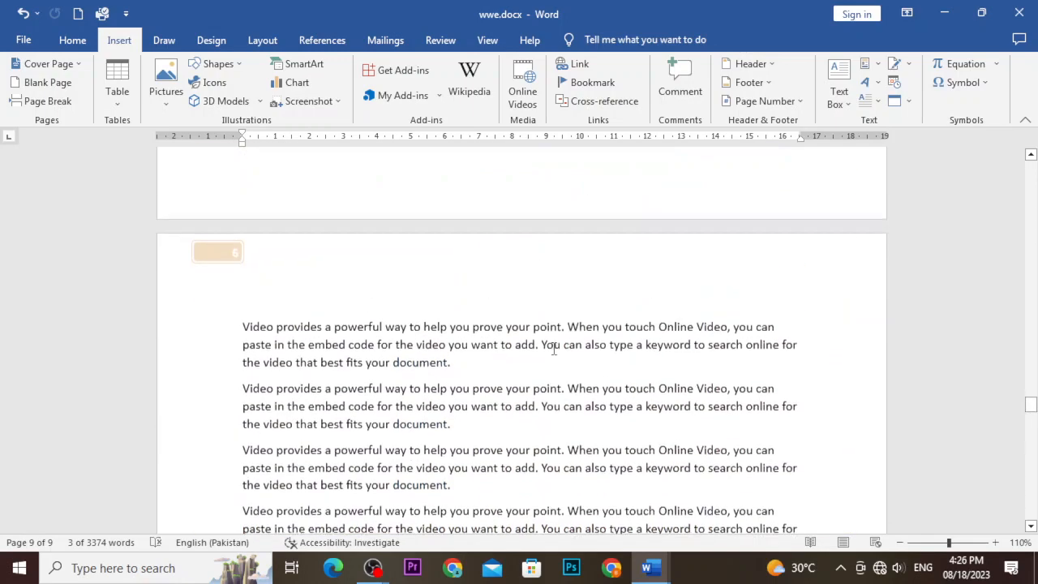
pyautogui.scroll(3, 552, 353)
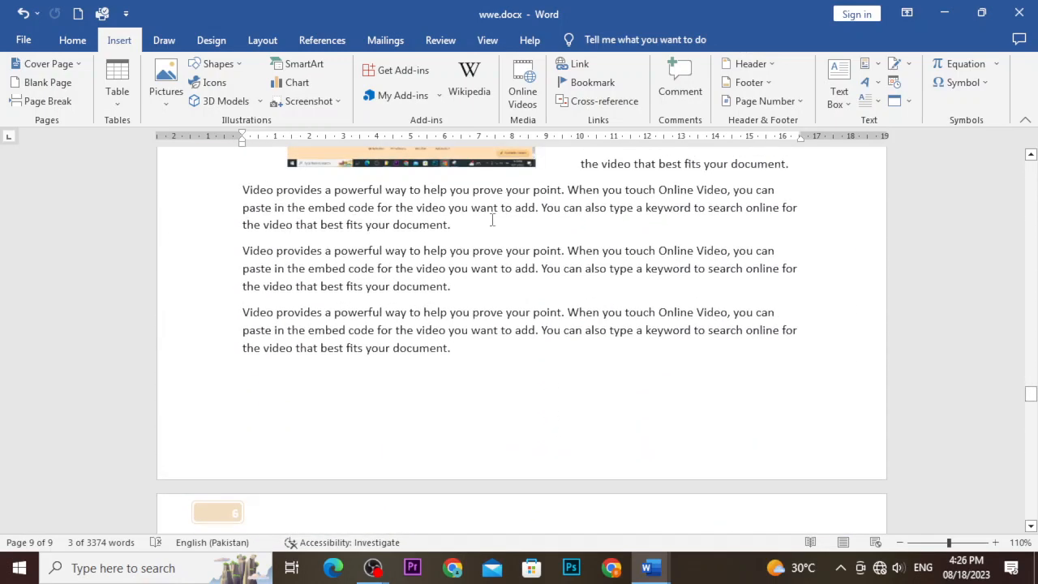
pyautogui.click(491, 220)
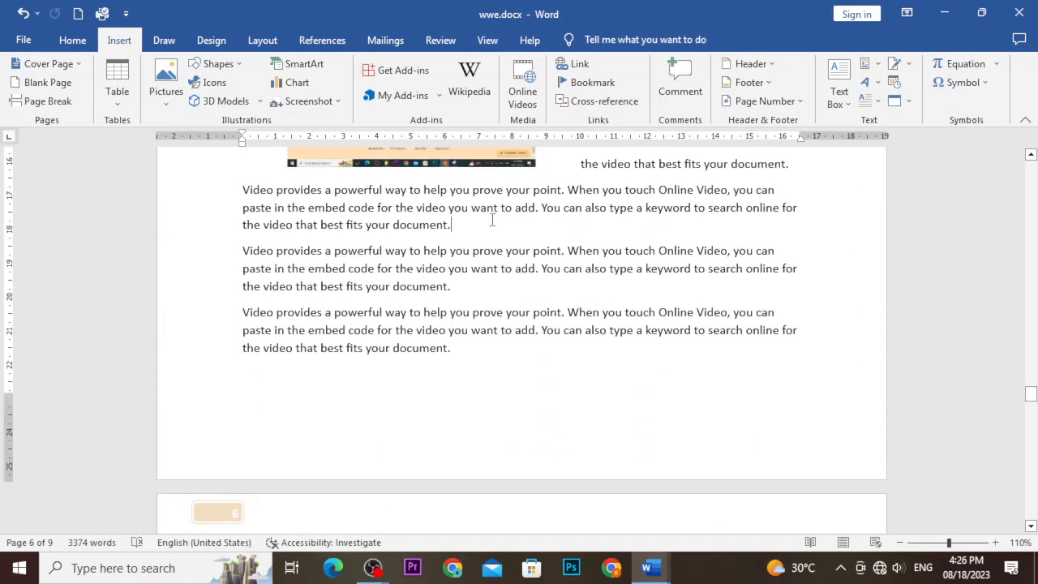
pyautogui.press('Return')
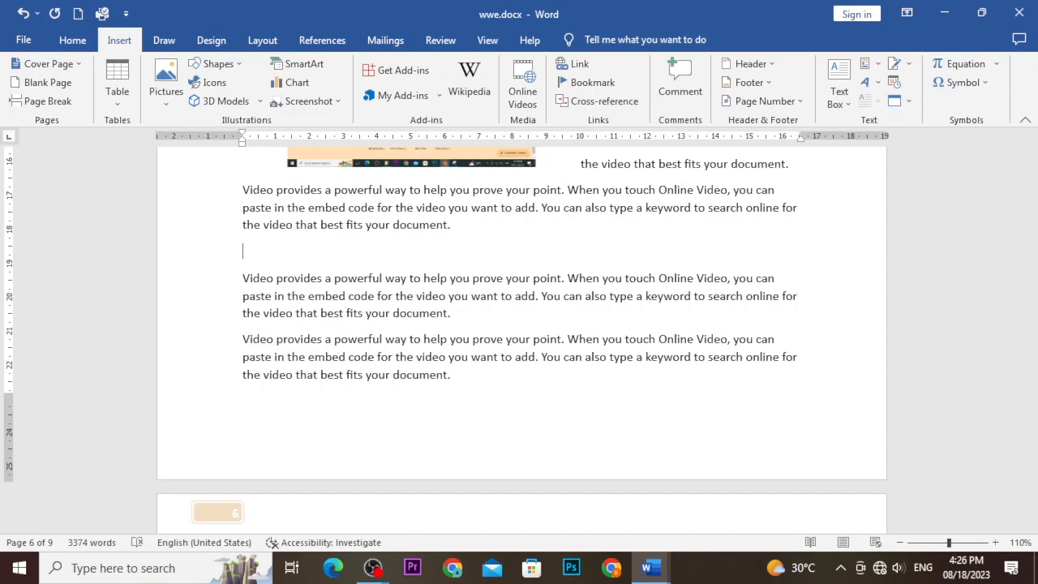
pyautogui.click(871, 63)
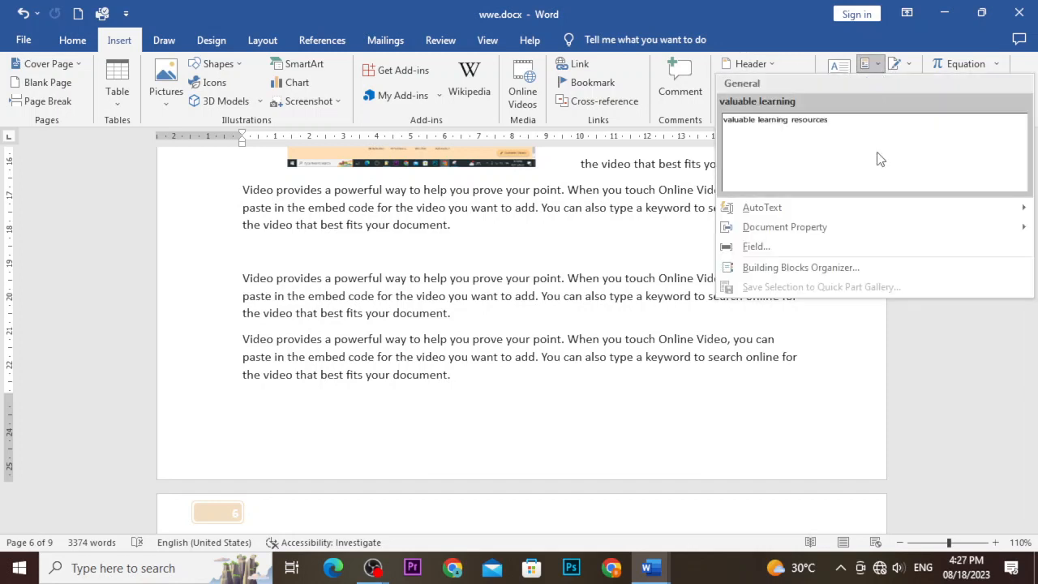
pyautogui.click(816, 136)
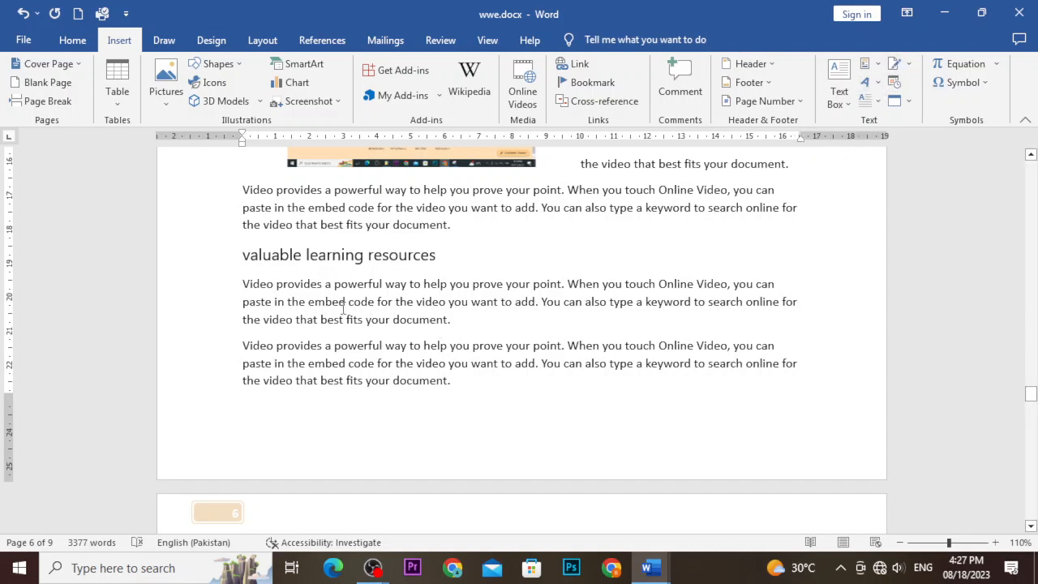
pyautogui.moveTo(343, 308); pyautogui.dragTo(447, 307)
# Turn the selected phrase 'embed code for the video' into WordArt with a chosen style.
pyautogui.click(870, 84)
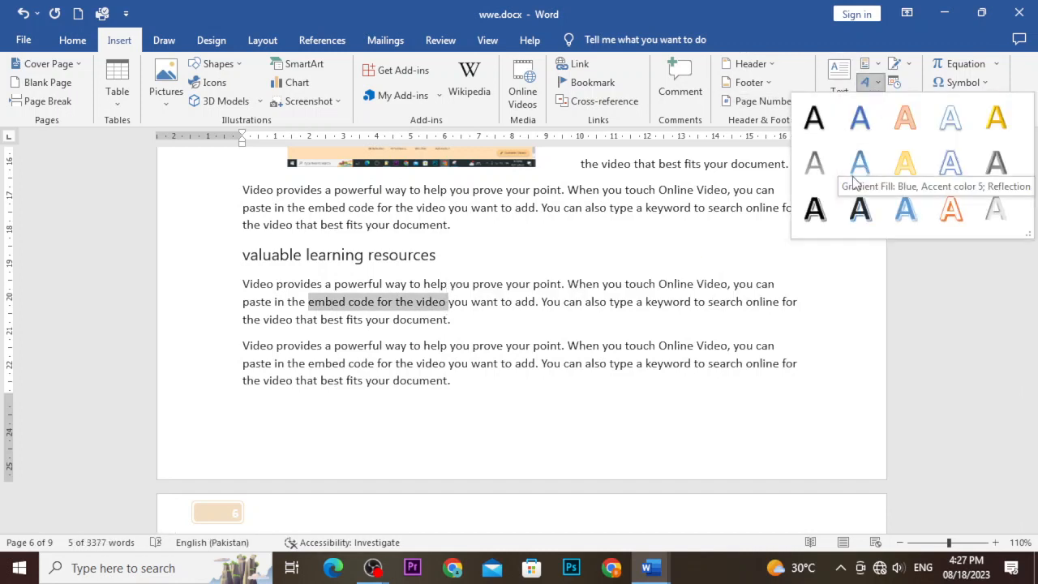
pyautogui.click(858, 208)
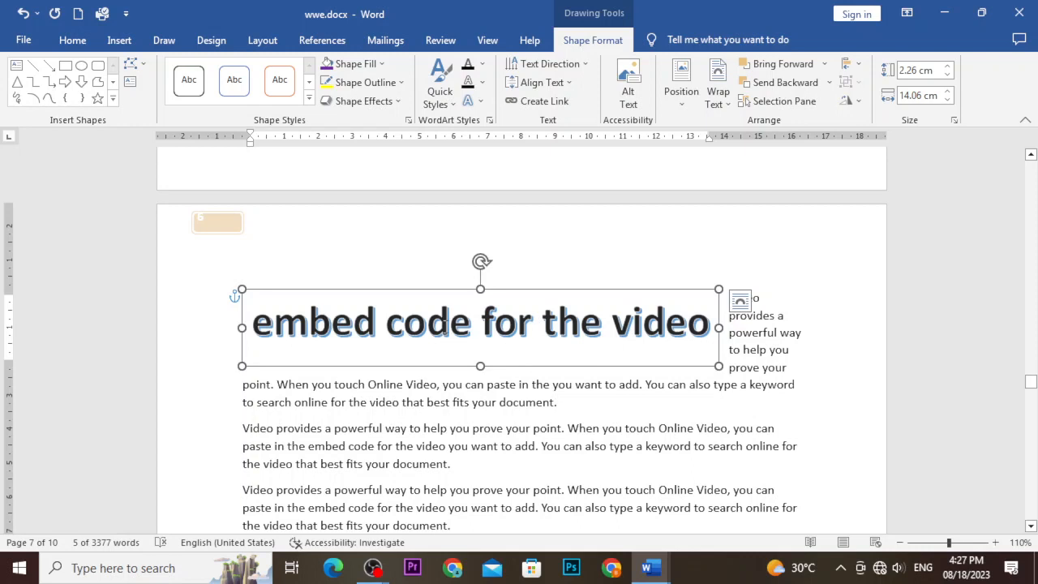
pyautogui.click(119, 42)
pyautogui.click(866, 82)
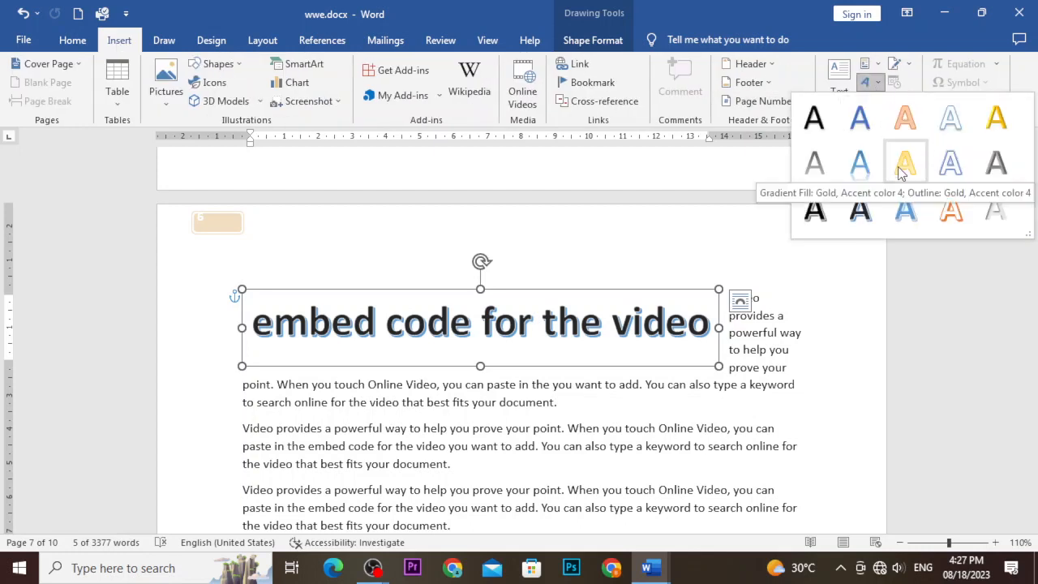
pyautogui.click(822, 266)
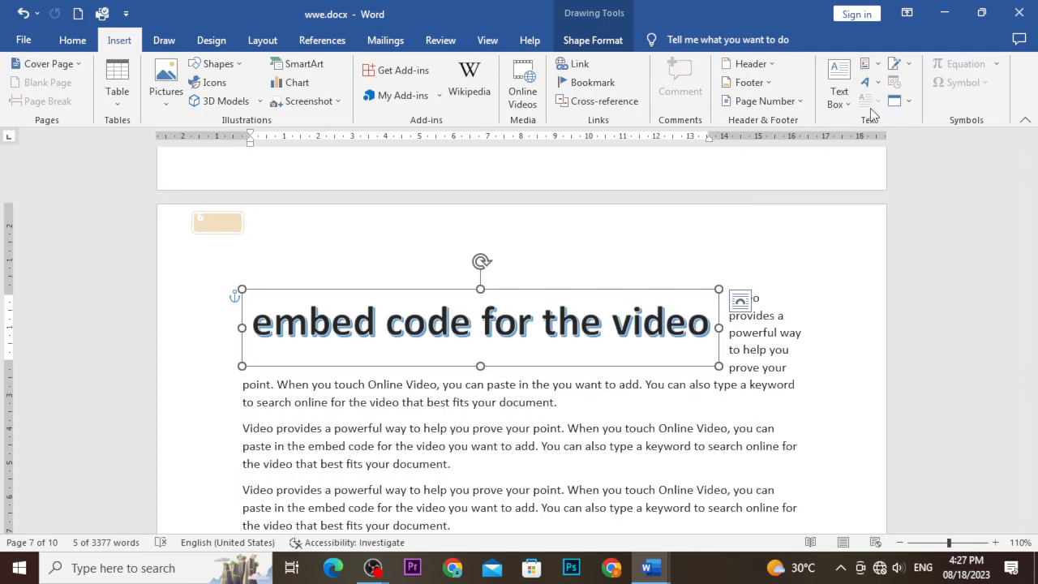
# Select all the WordArt text and bring up the Signature Line options.
pyautogui.click(689, 334)
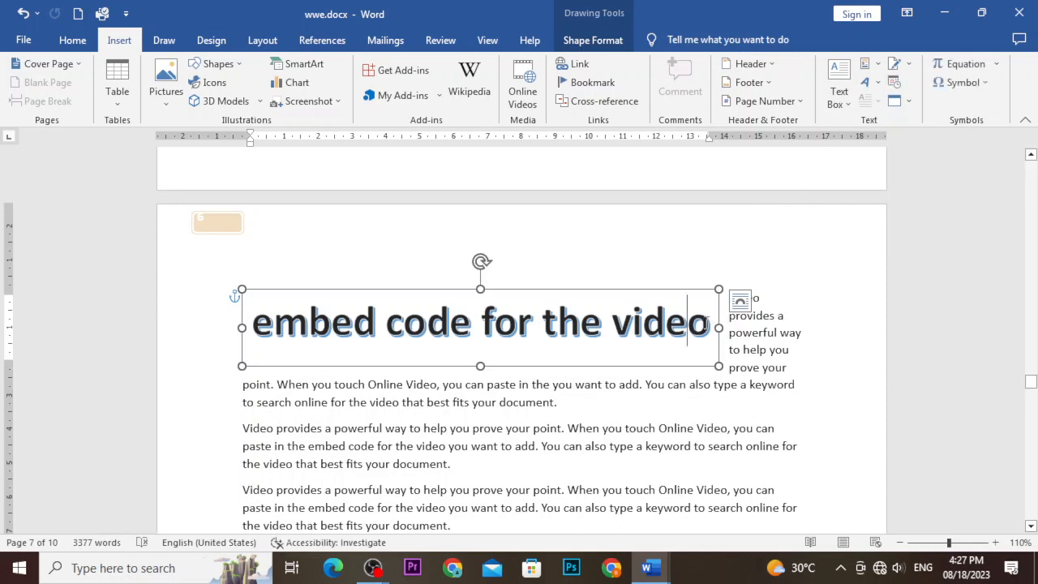
pyautogui.moveTo(709, 322); pyautogui.dragTo(248, 322)
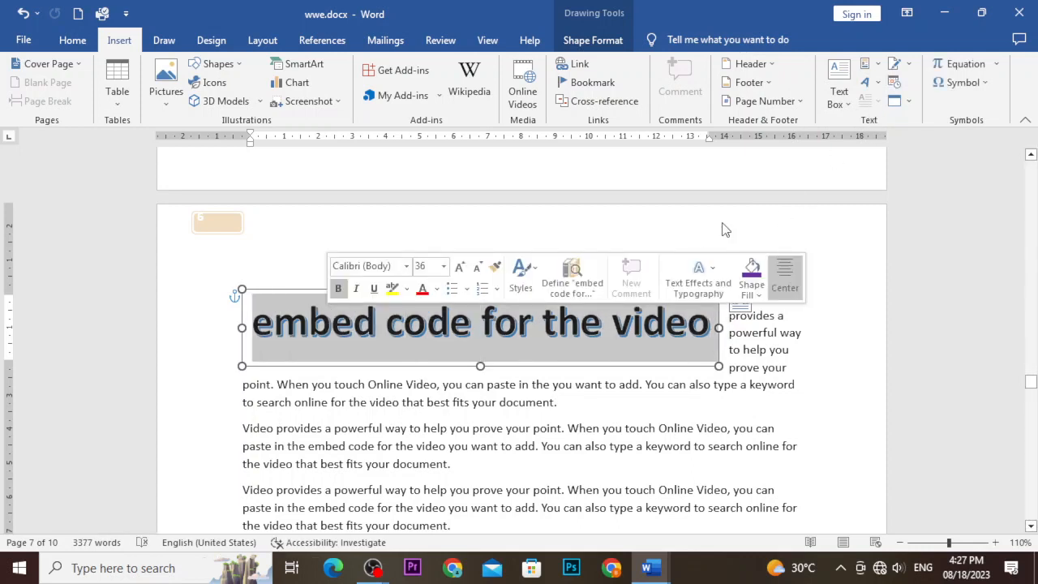
pyautogui.scroll(-2, 851, 272)
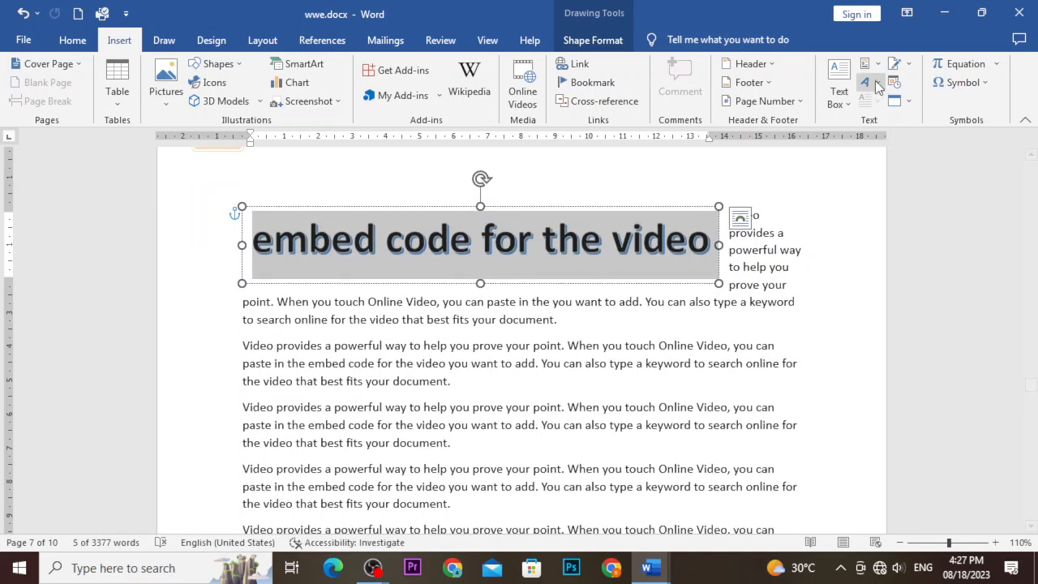
pyautogui.click(899, 65)
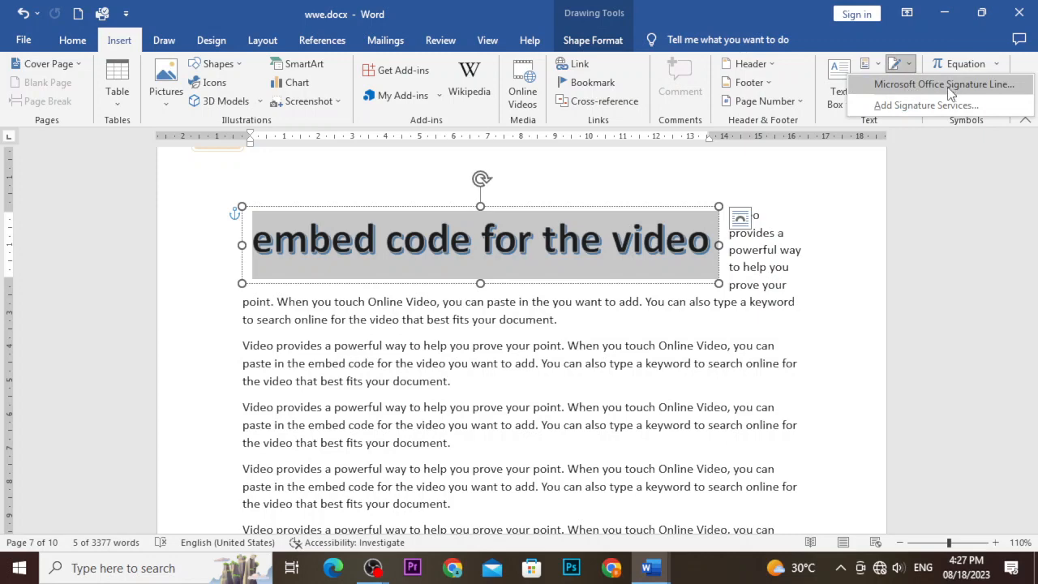
pyautogui.scroll(-1, 712, 287)
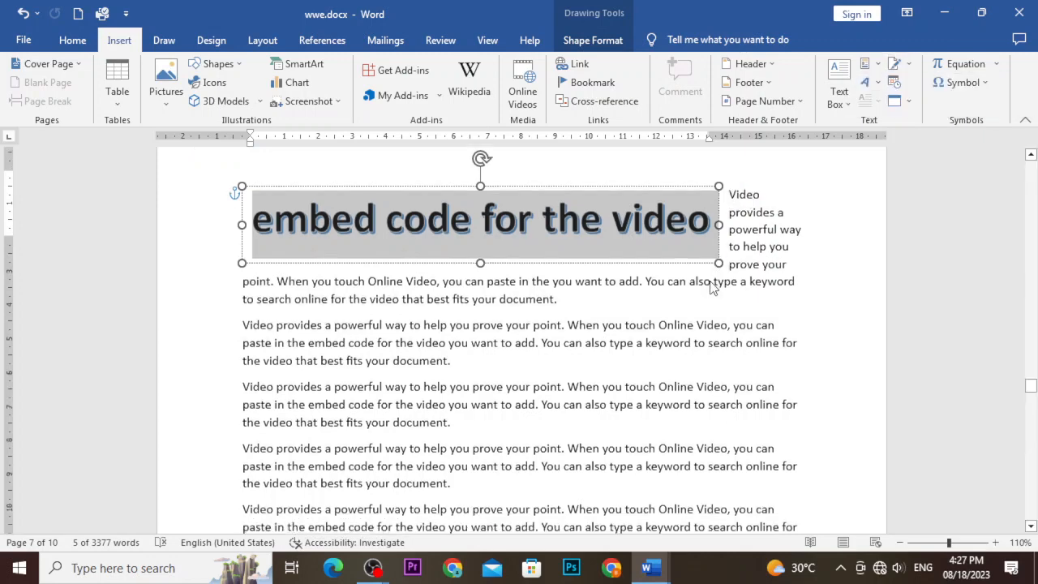
# Add a blank line after the paragraph ending 'document.'.
pyautogui.scroll(-10, 712, 288)
pyautogui.scroll(-10, 672, 247)
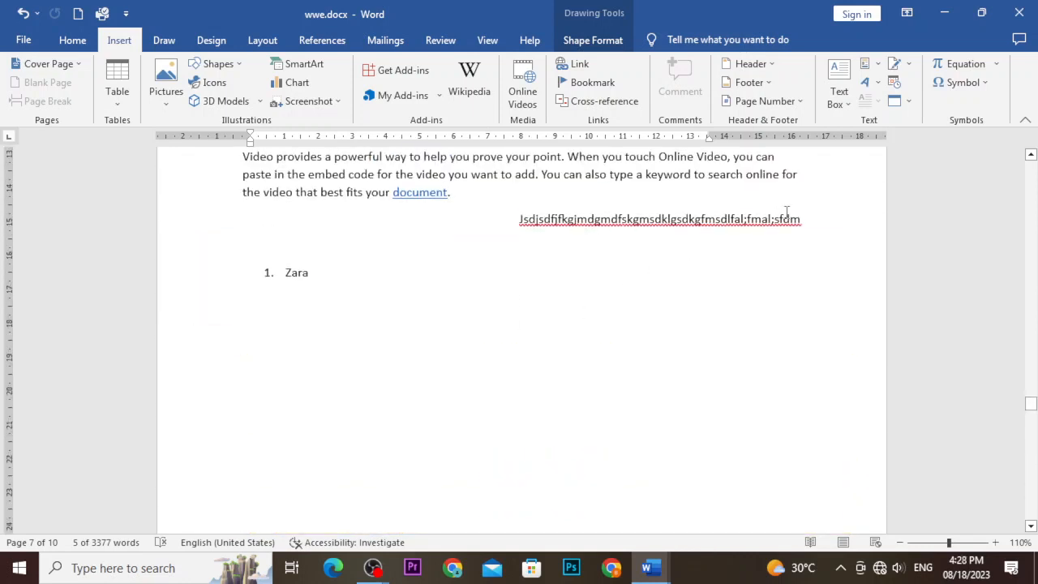
pyautogui.click(479, 197)
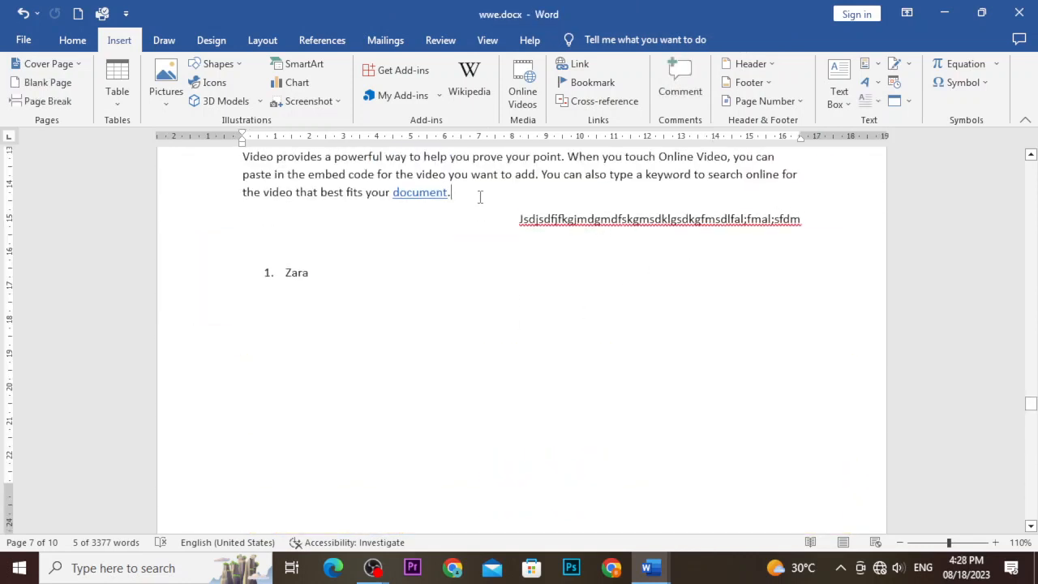
pyautogui.press('Return')
pyautogui.press('Return')
pyautogui.press('Return')
pyautogui.press('Return')
pyautogui.press('Return')
pyautogui.press('Return')
pyautogui.press('Return')
pyautogui.press('Return')
pyautogui.press('Return')
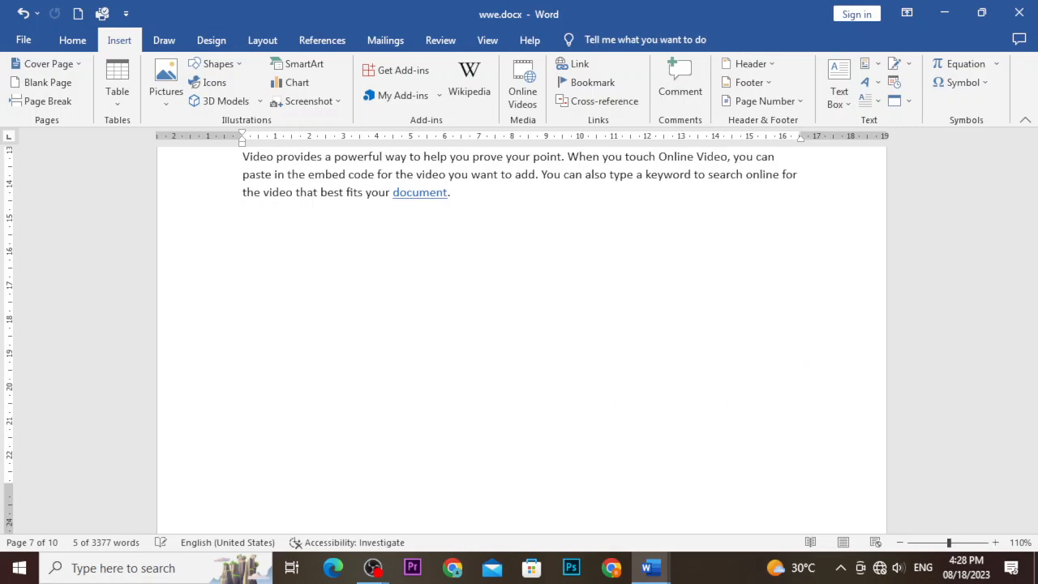
pyautogui.press('Up')
pyautogui.press('Up')
pyautogui.press('Up')
pyautogui.press('Up')
pyautogui.press('Up')
pyautogui.press('Up')
pyautogui.press('Up')
pyautogui.press('Up')
pyautogui.press('Up')
pyautogui.press('Up')
pyautogui.press('Up')
pyautogui.press('Up')
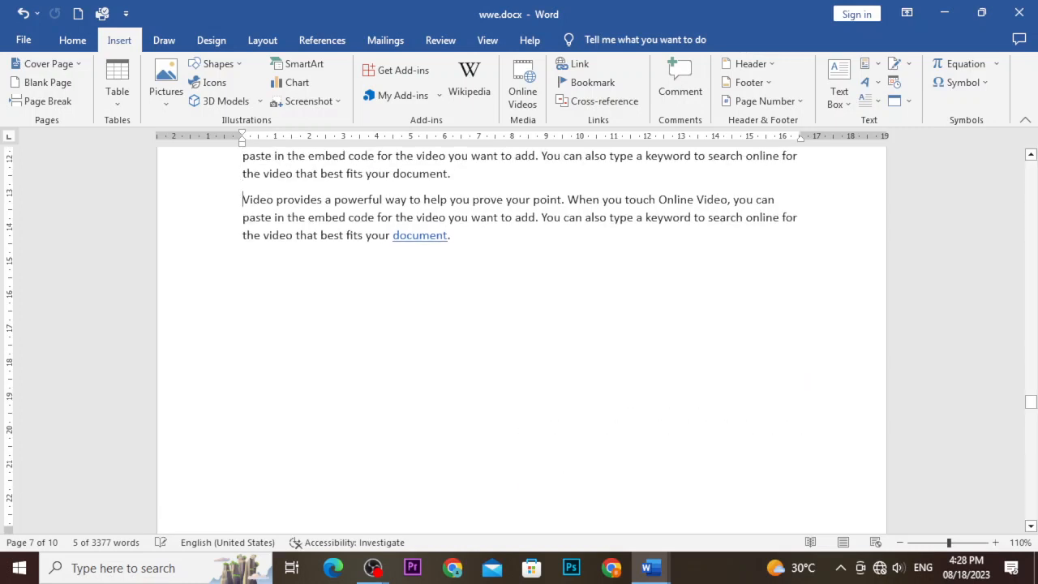
pyautogui.press('Down')
pyautogui.press('Down')
pyautogui.press('Down')
# Request Add Signature Services, then close the browser page that failed to load.
pyautogui.click(908, 65)
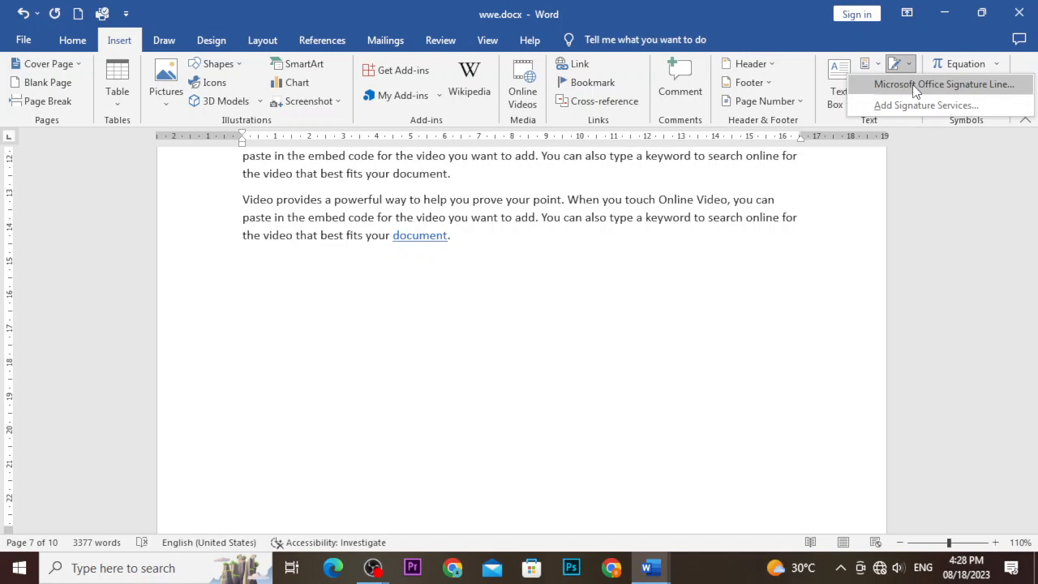
pyautogui.click(909, 101)
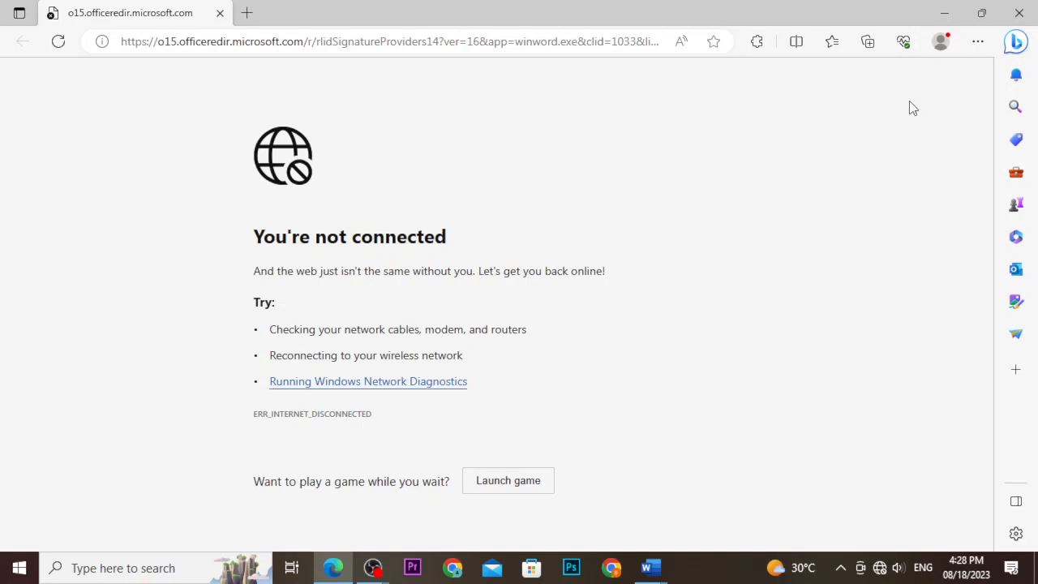
pyautogui.click(1019, 13)
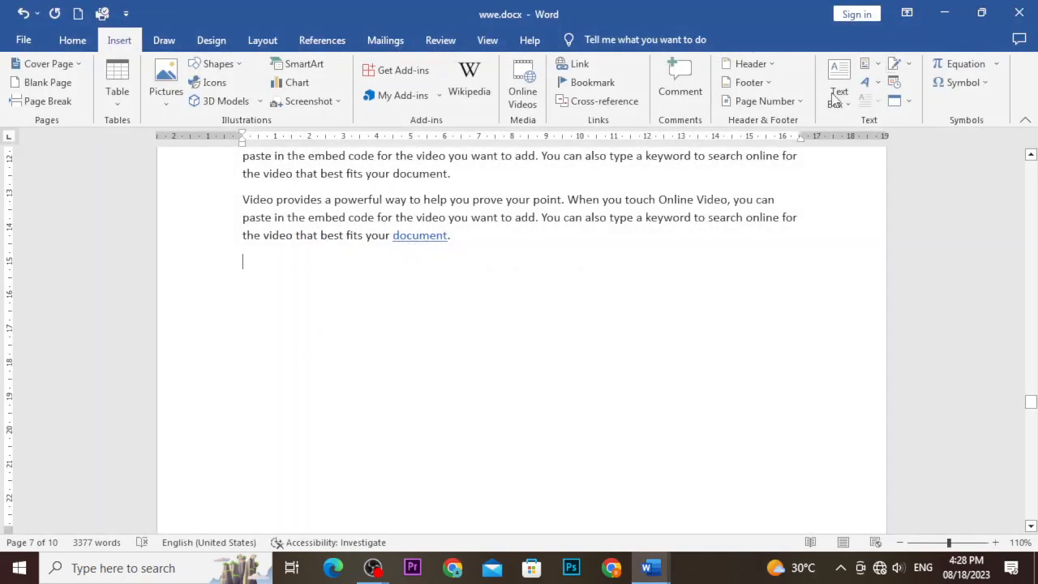
# Insert a Microsoft Office Signature Line with the signer's name and title 'social media manager'.
pyautogui.click(910, 65)
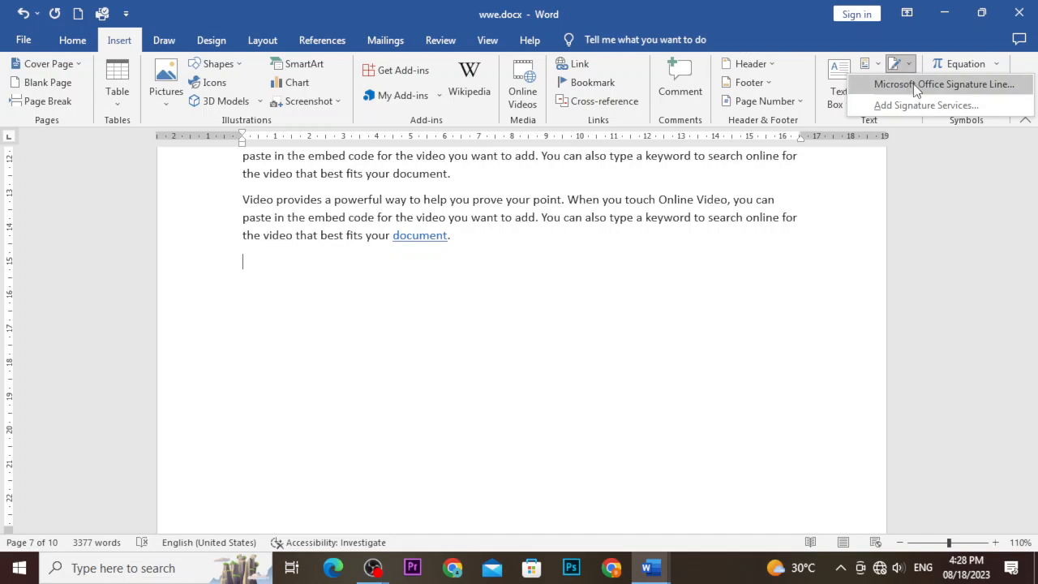
pyautogui.click(916, 84)
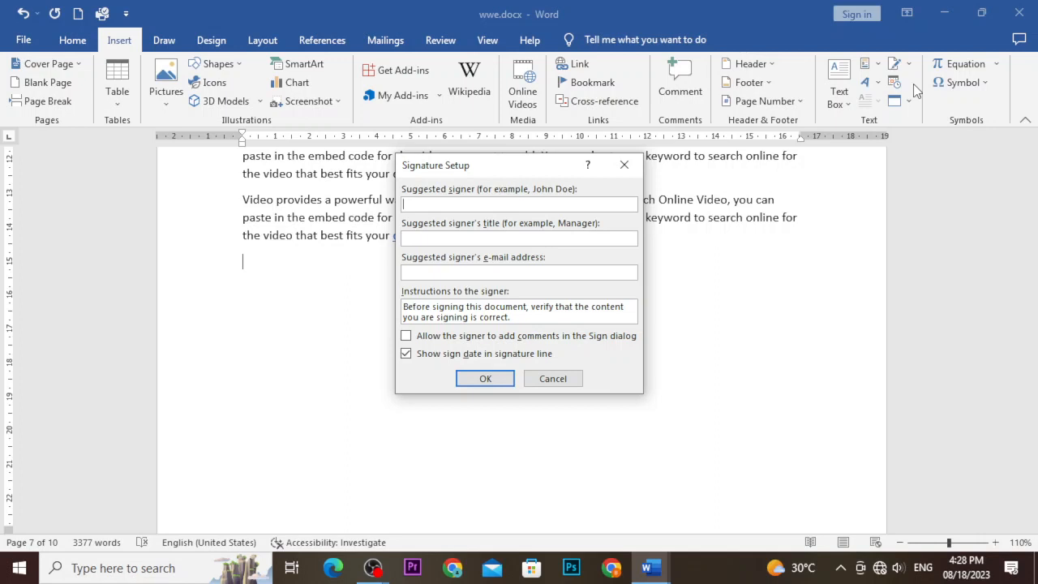
pyautogui.write('s')
pyautogui.write('oc')
pyautogui.write('ial medi')
pyautogui.write('a ')
pyautogui.write('manager')
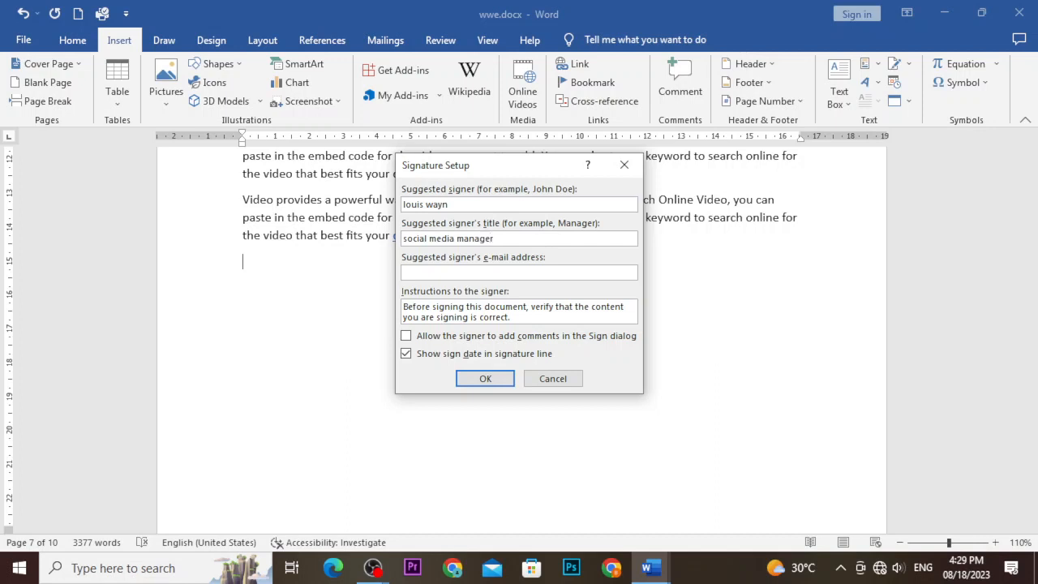
pyautogui.click(508, 272)
pyautogui.click(485, 380)
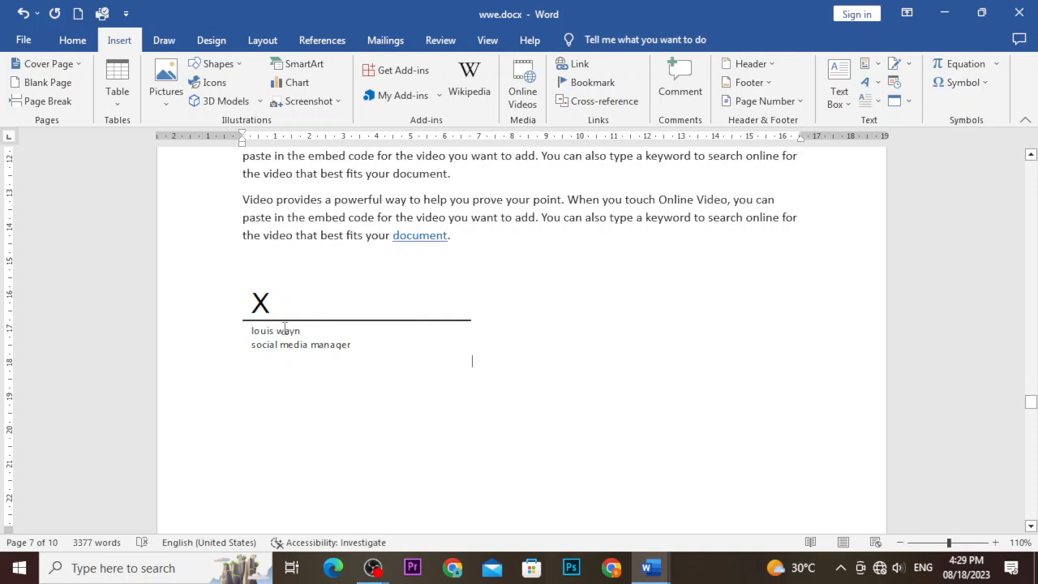
# Resize the signature line graphic into a smaller, narrower block, then deselect it.
pyautogui.press('Home')
pyautogui.click(264, 306)
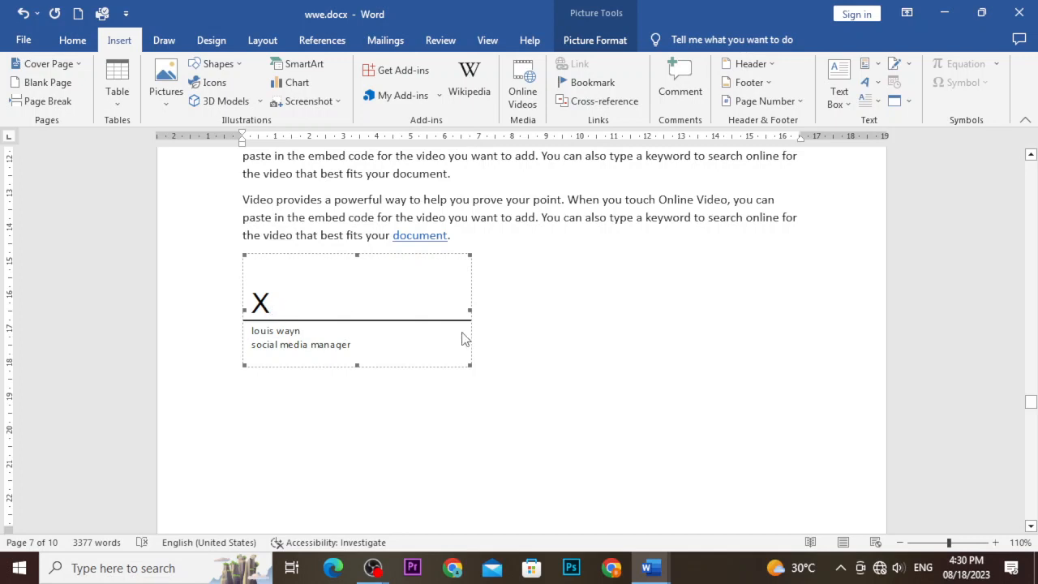
pyautogui.moveTo(468, 312)
pyautogui.mouseDown()
pyautogui.moveTo(591, 333)
pyautogui.moveTo(400, 355)
pyautogui.mouseUp()
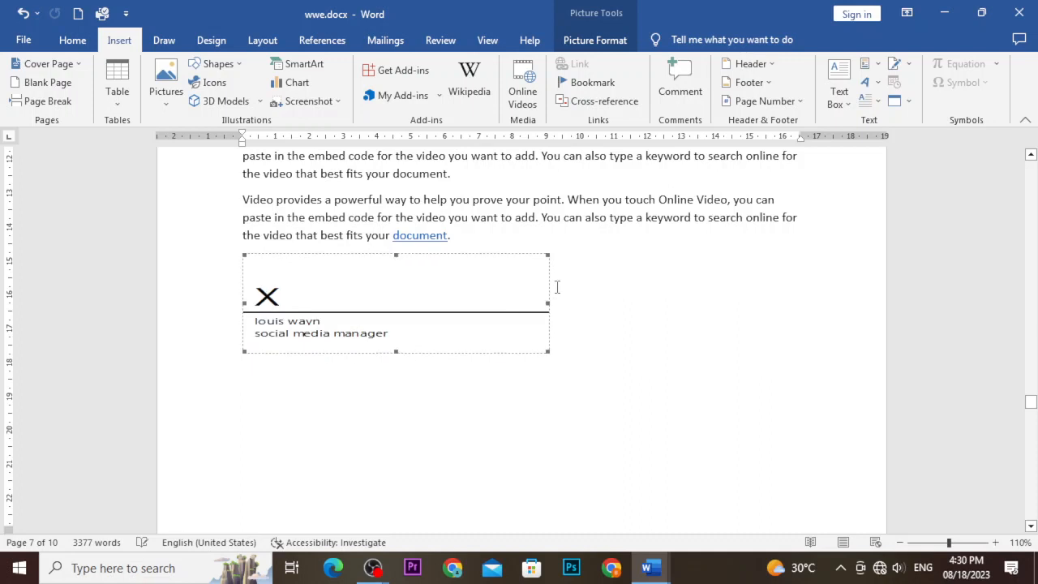
pyautogui.moveTo(547, 303); pyautogui.dragTo(408, 322)
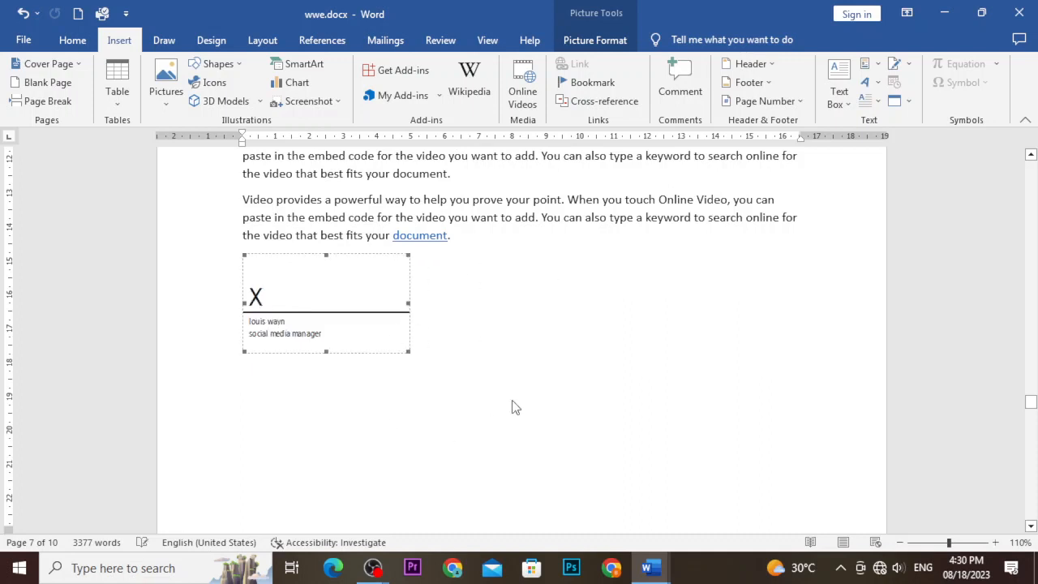
pyautogui.click(512, 403)
pyautogui.scroll(1, 512, 403)
pyautogui.scroll(1, 511, 403)
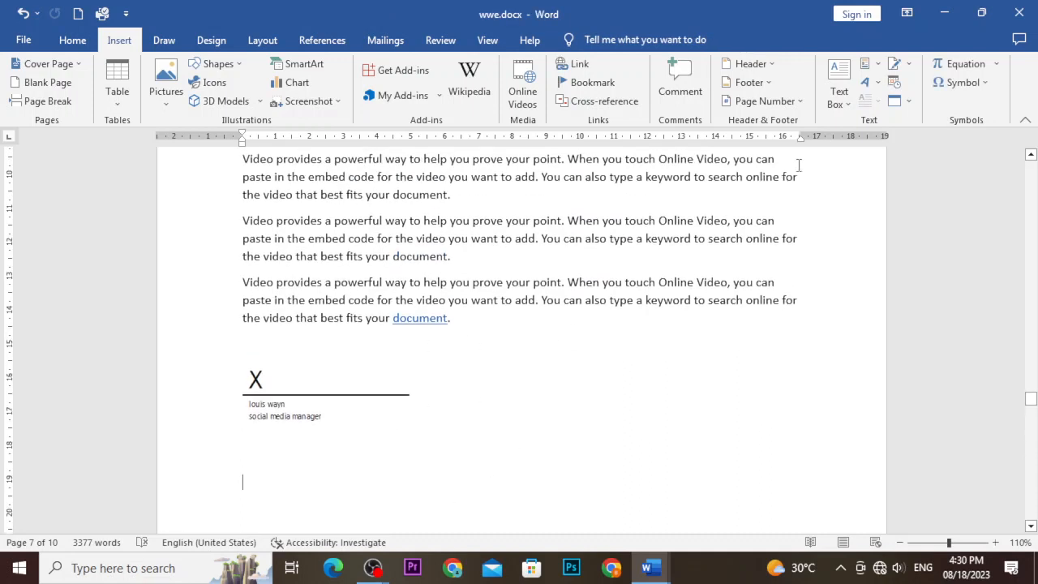
# Insert a non-updating '18 August 2023' date after 'document.' and confirm it against the calendar.
pyautogui.click(897, 86)
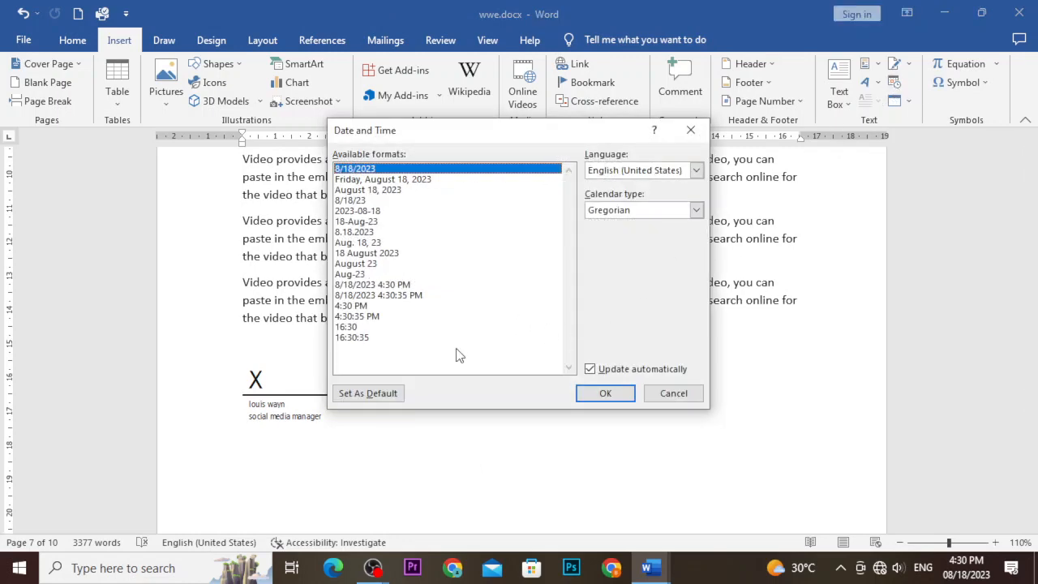
pyautogui.click(673, 394)
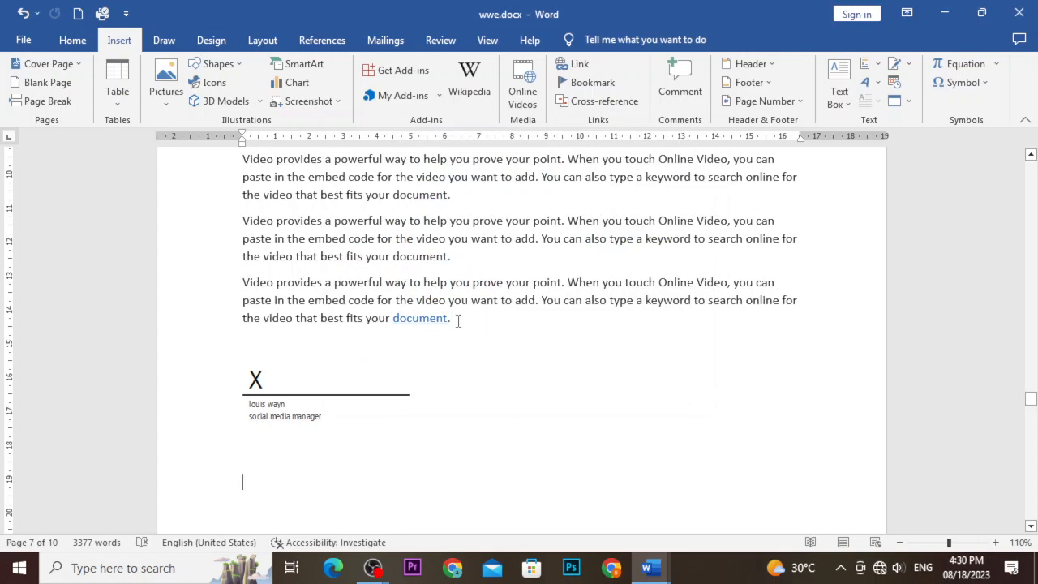
pyautogui.click(894, 82)
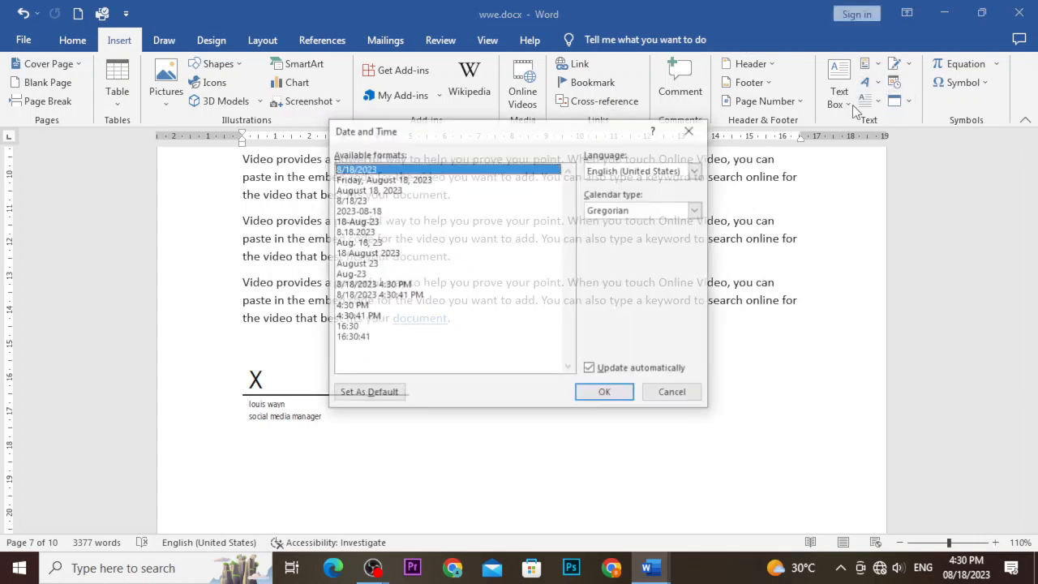
pyautogui.click(388, 253)
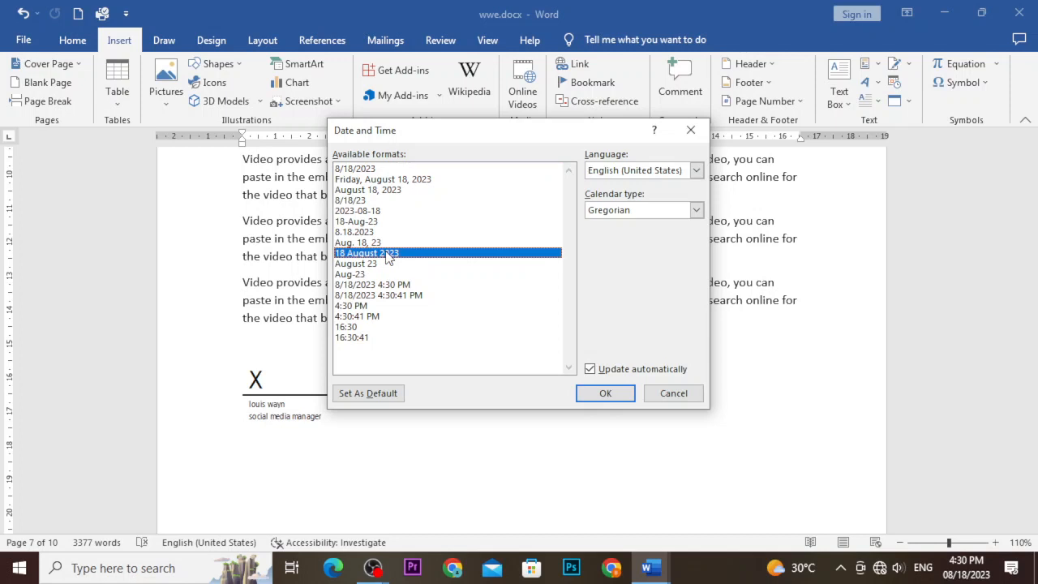
pyautogui.click(590, 370)
pyautogui.click(601, 393)
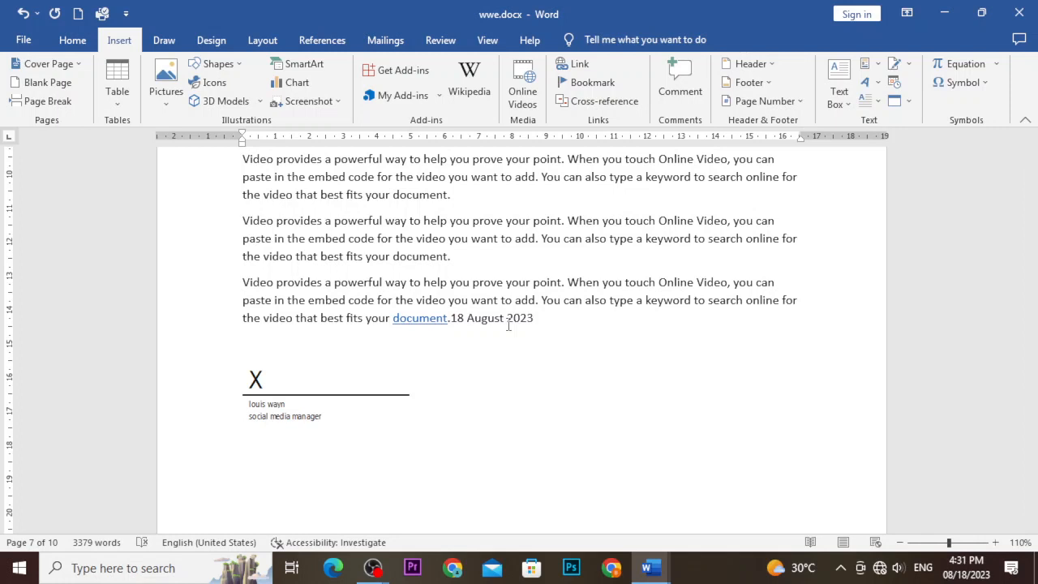
pyautogui.click(964, 572)
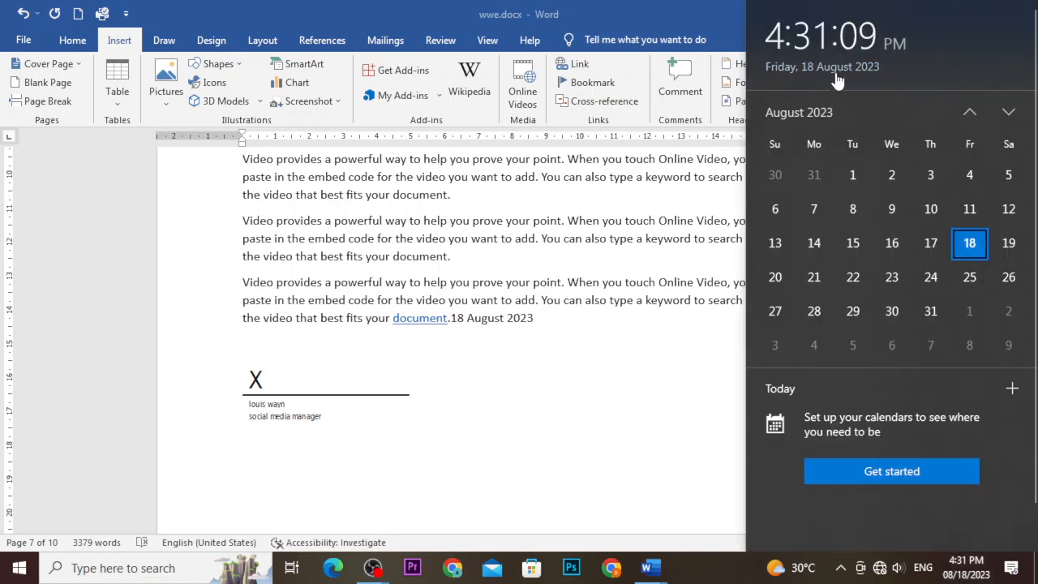
pyautogui.click(655, 260)
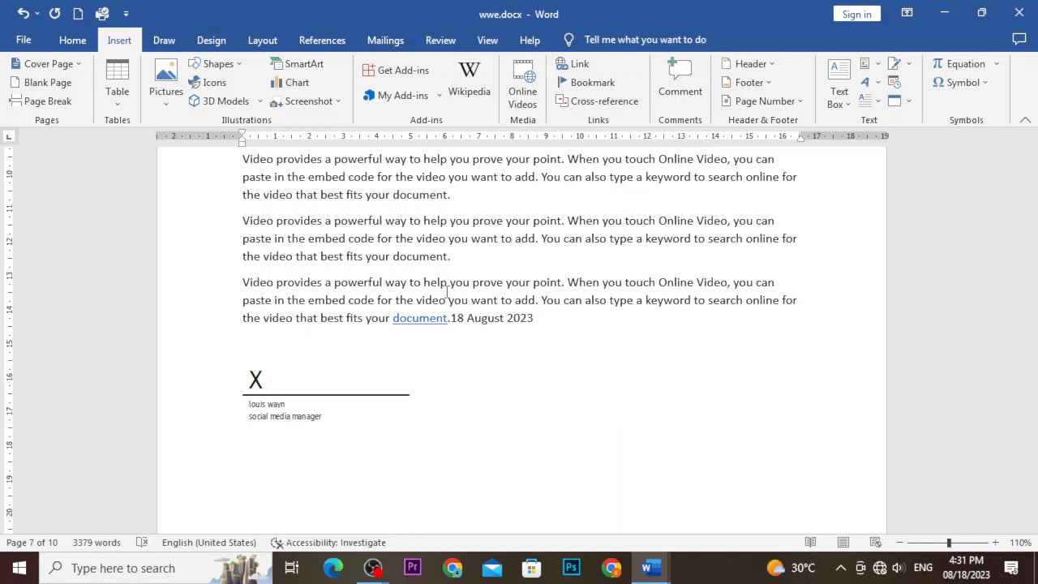
# Embed a new Microsoft Excel Chart object below the dated paragraph.
pyautogui.click(908, 101)
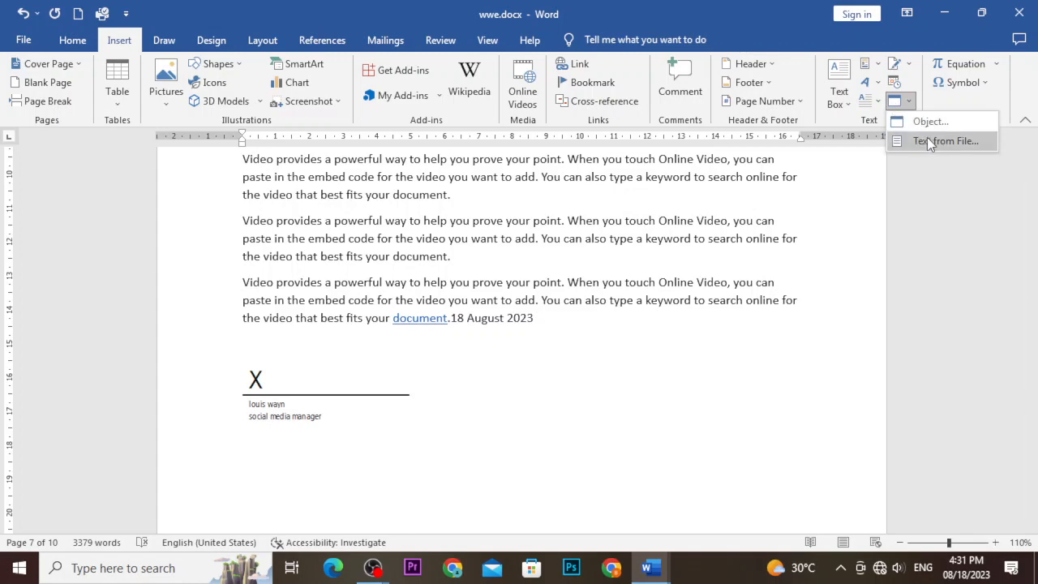
pyautogui.click(930, 121)
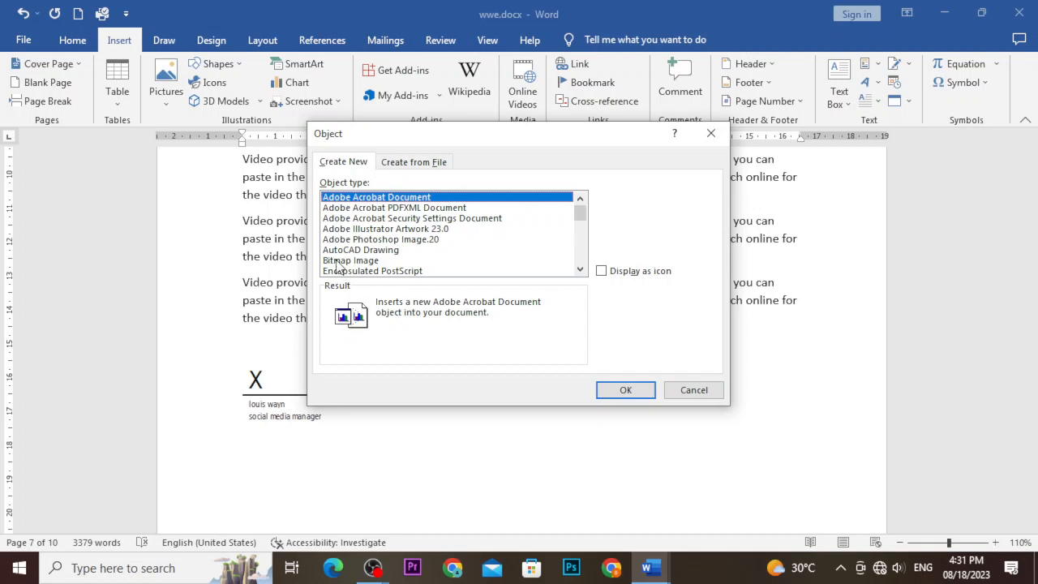
pyautogui.scroll(-1, 343, 245)
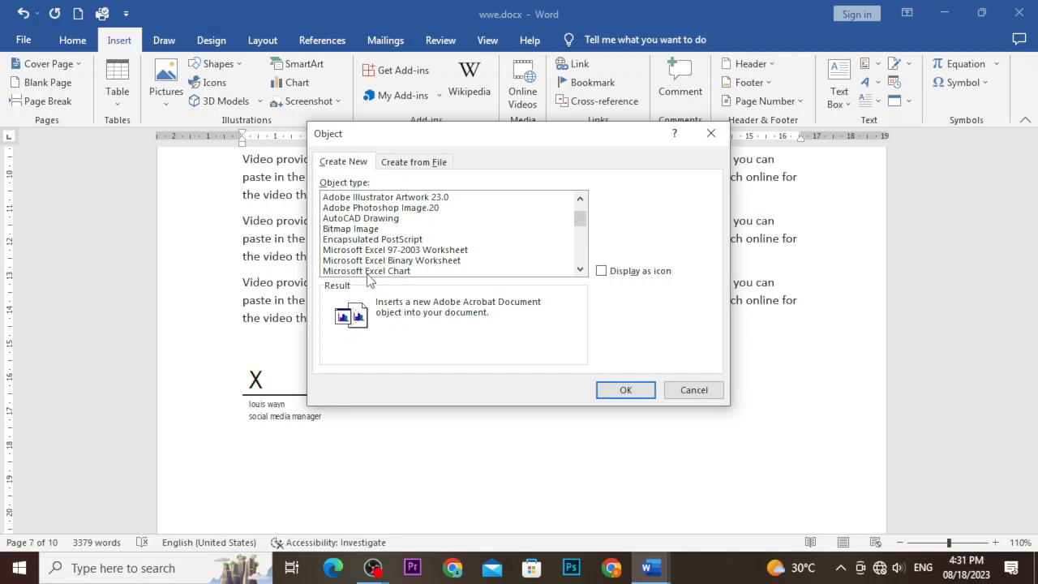
pyautogui.click(369, 273)
pyautogui.click(625, 389)
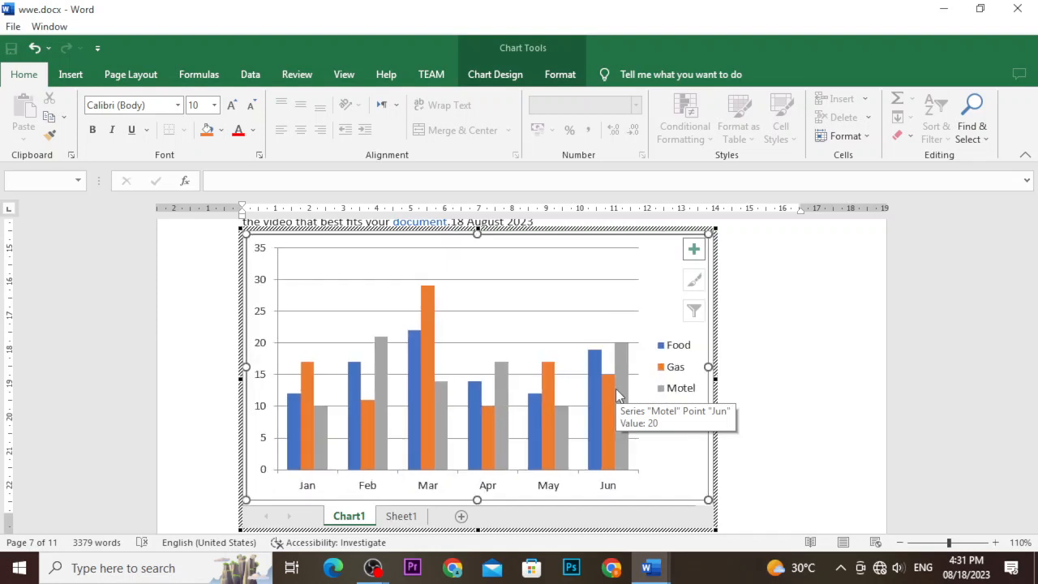
# Exit chart editing, undo the Excel chart, and bring up the Object insertion options.
pyautogui.scroll(10, 778, 328)
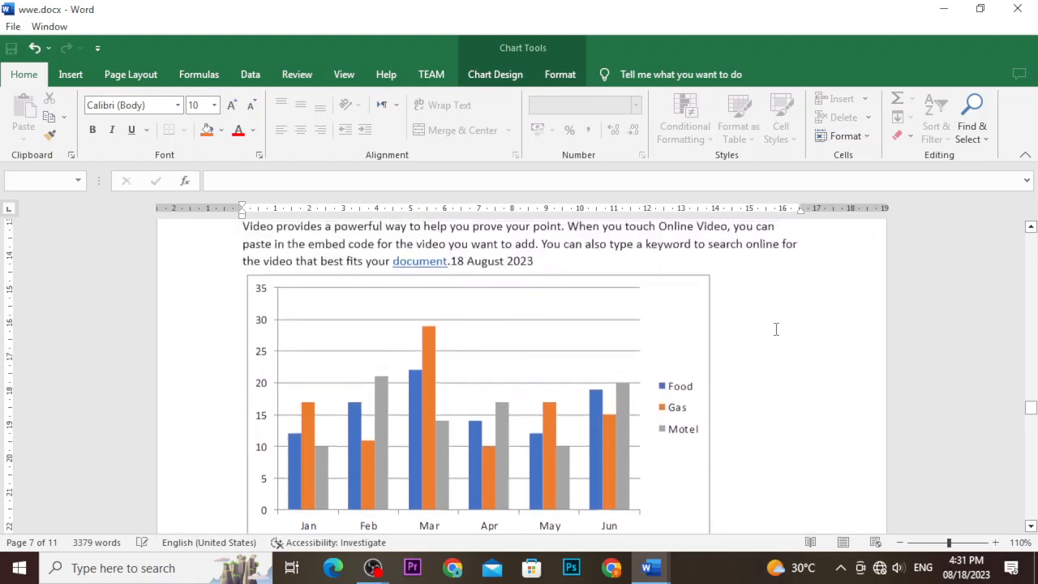
pyautogui.scroll(-10, 765, 330)
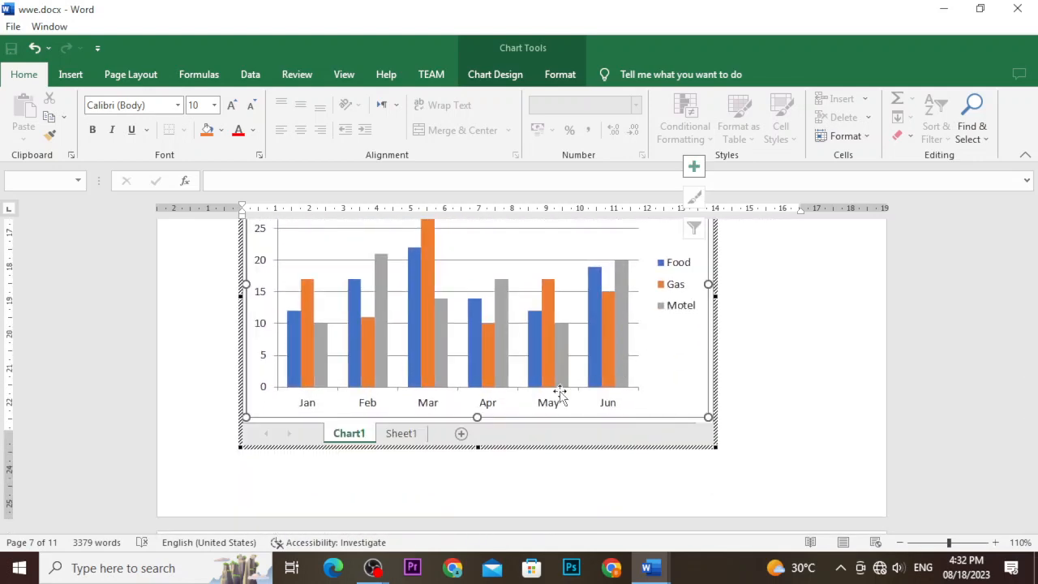
pyautogui.click(488, 407)
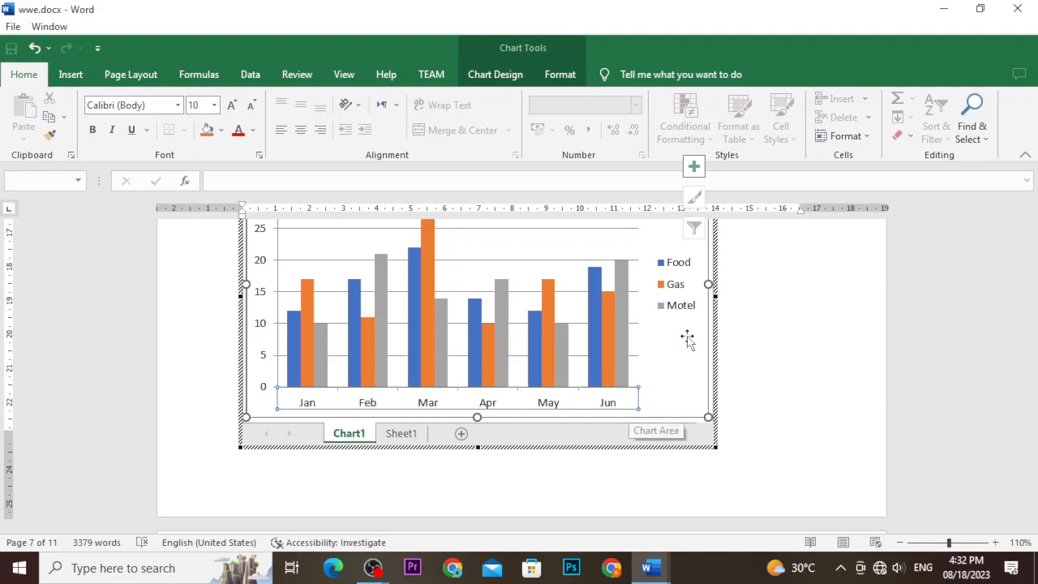
pyautogui.scroll(3, 723, 324)
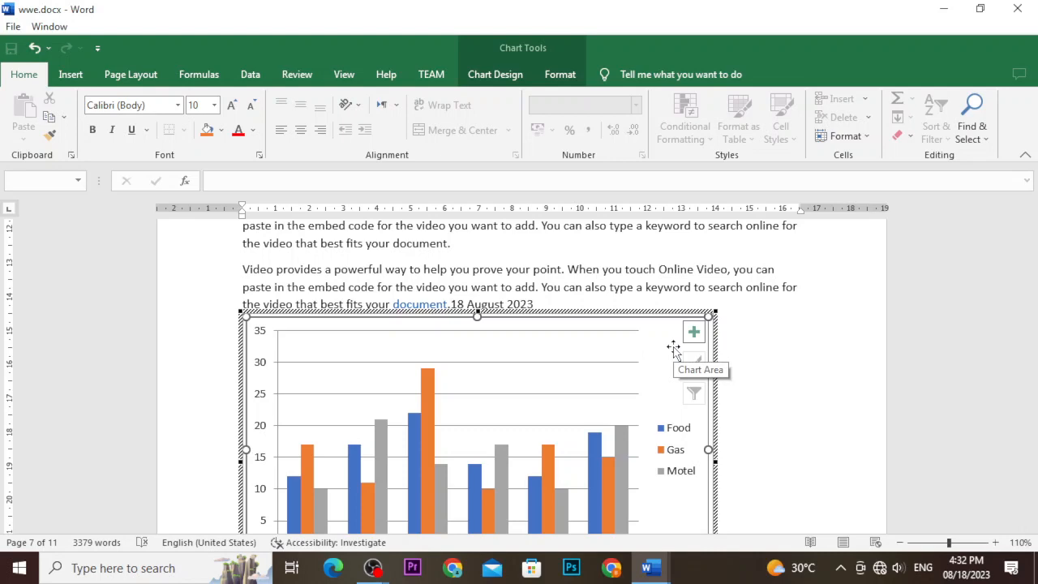
pyautogui.press('Escape')
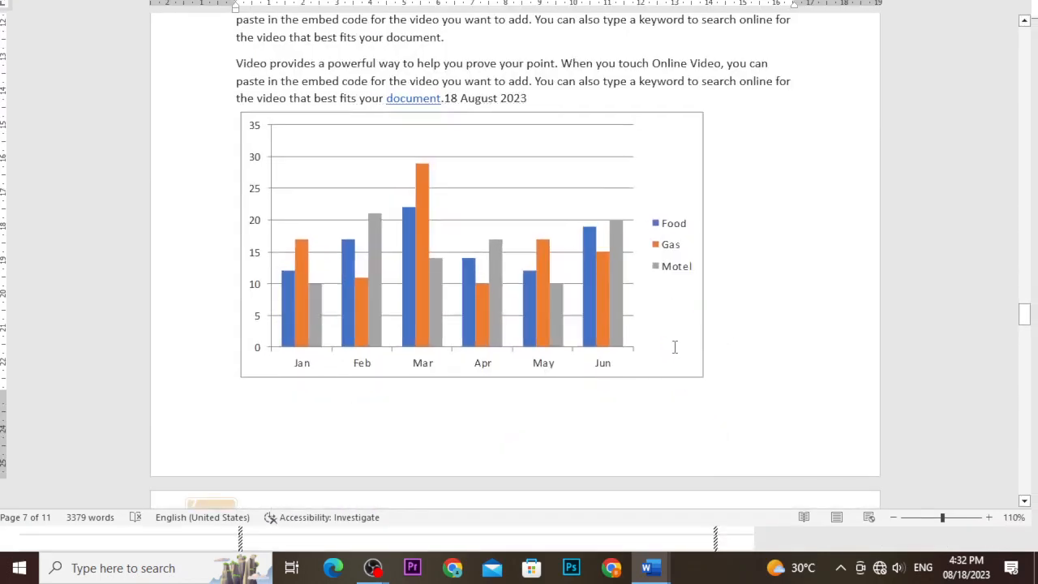
pyautogui.hotkey('ctrl', 'z')
pyautogui.scroll(5, 618, 357)
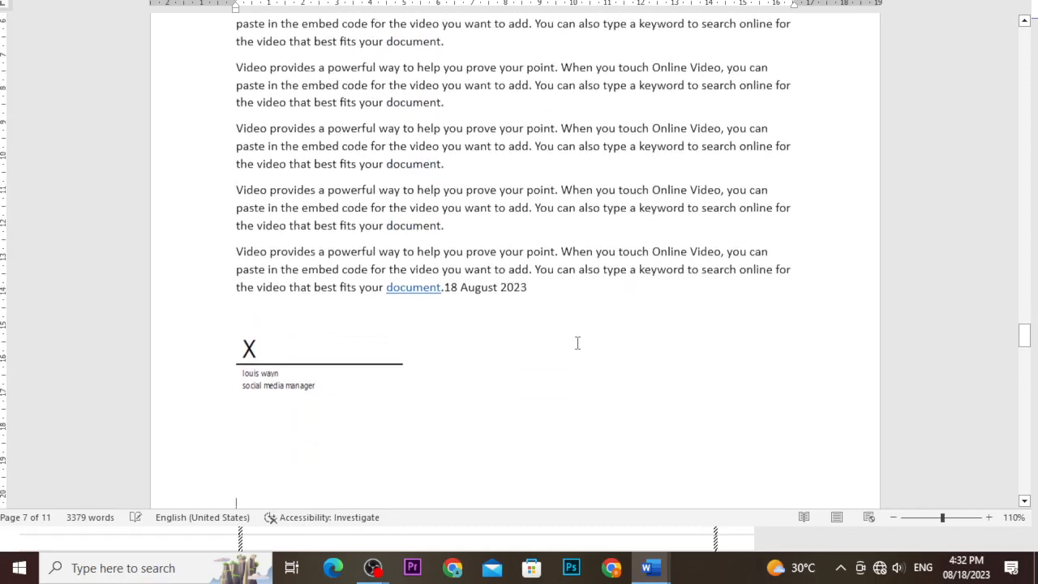
pyautogui.scroll(3, 577, 343)
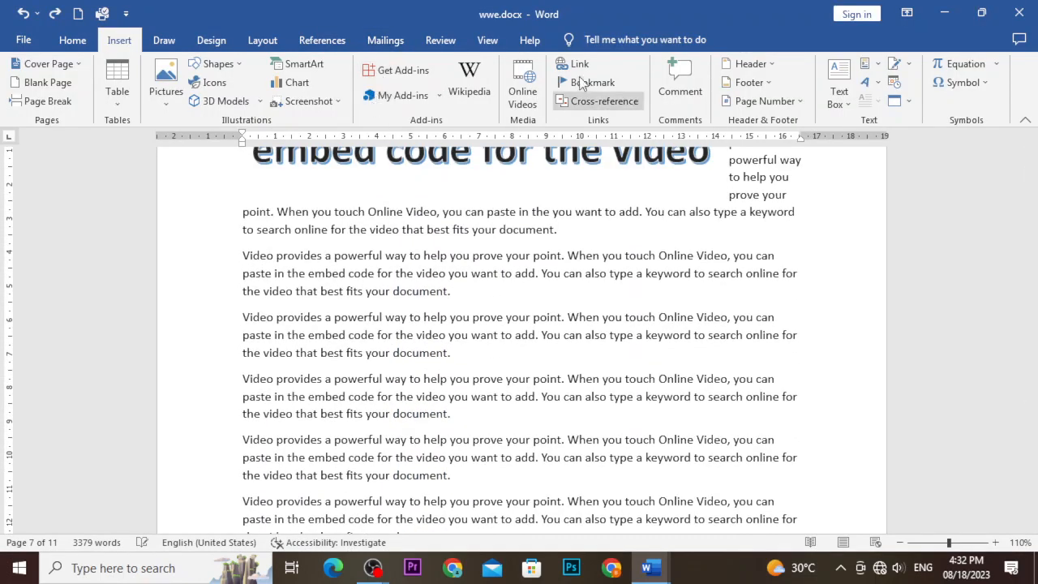
pyautogui.click(908, 102)
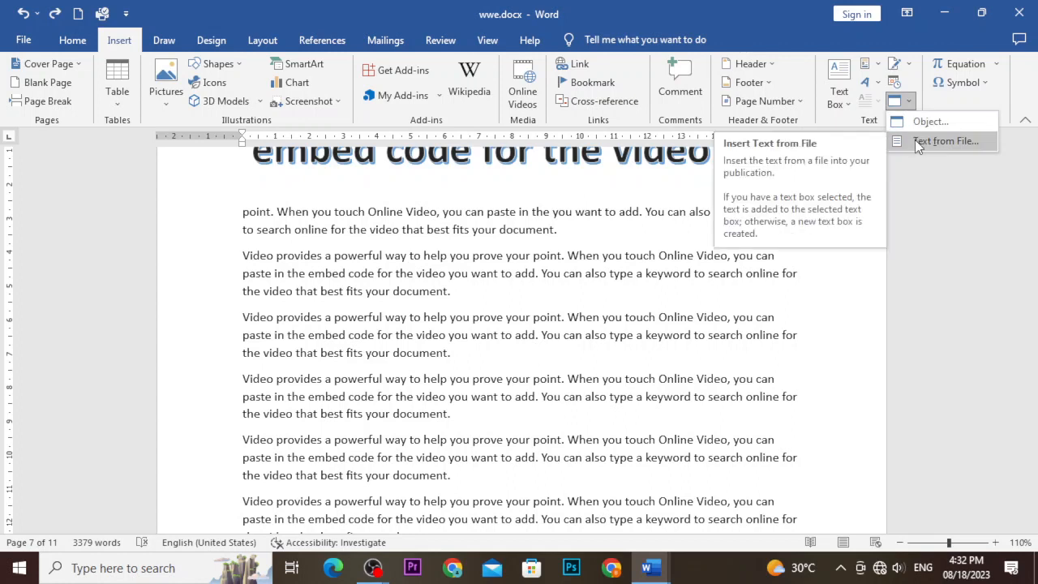
# Delete all content from wwe.docx, leaving a blank page.
pyautogui.click(579, 248)
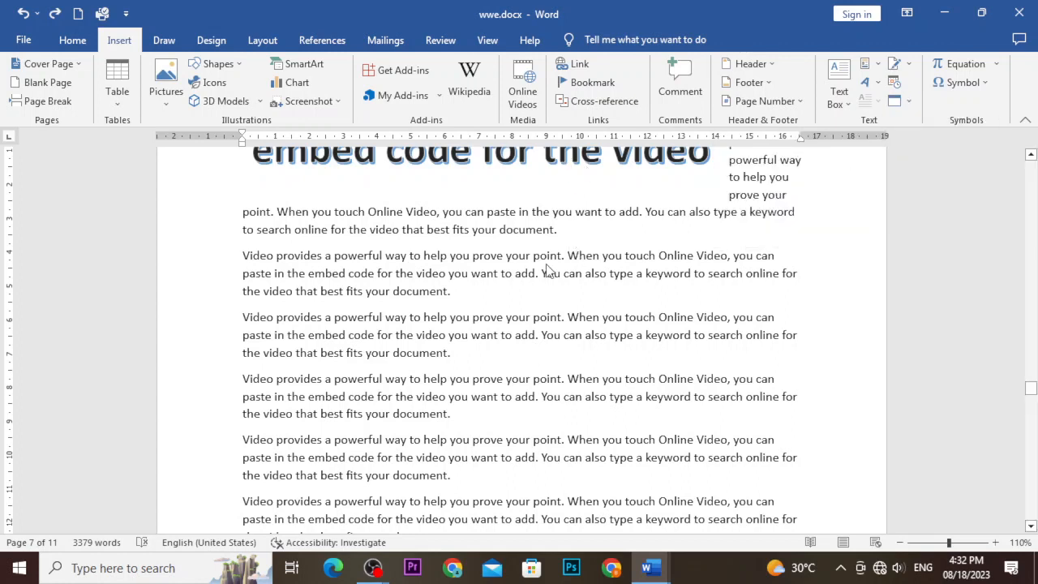
pyautogui.hotkey('ctrl', 'a')
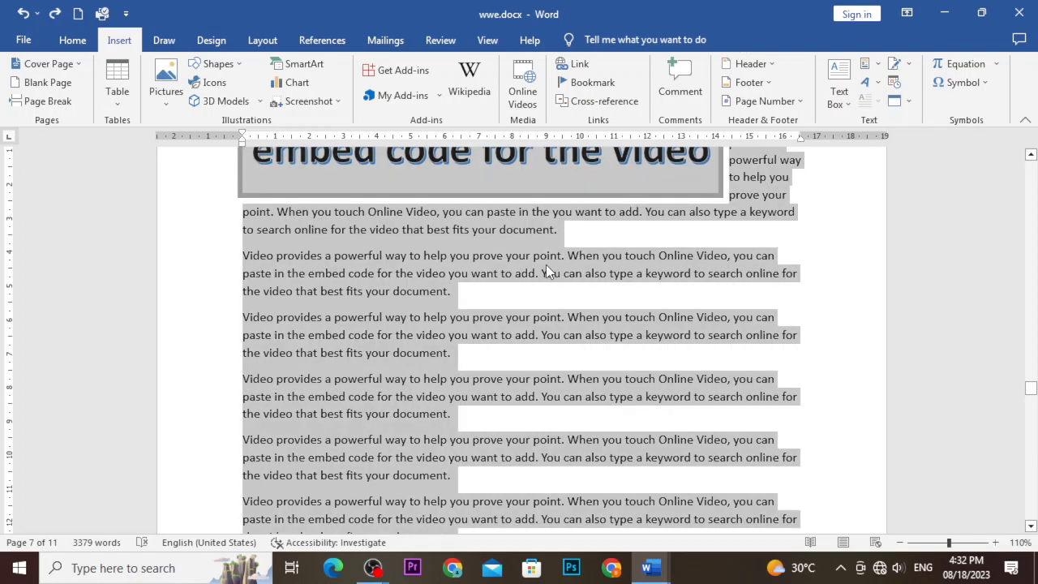
pyautogui.press('Delete')
pyautogui.keyDown('ctrl'); pyautogui.scroll(-8, 545, 268); pyautogui.keyUp('ctrl')
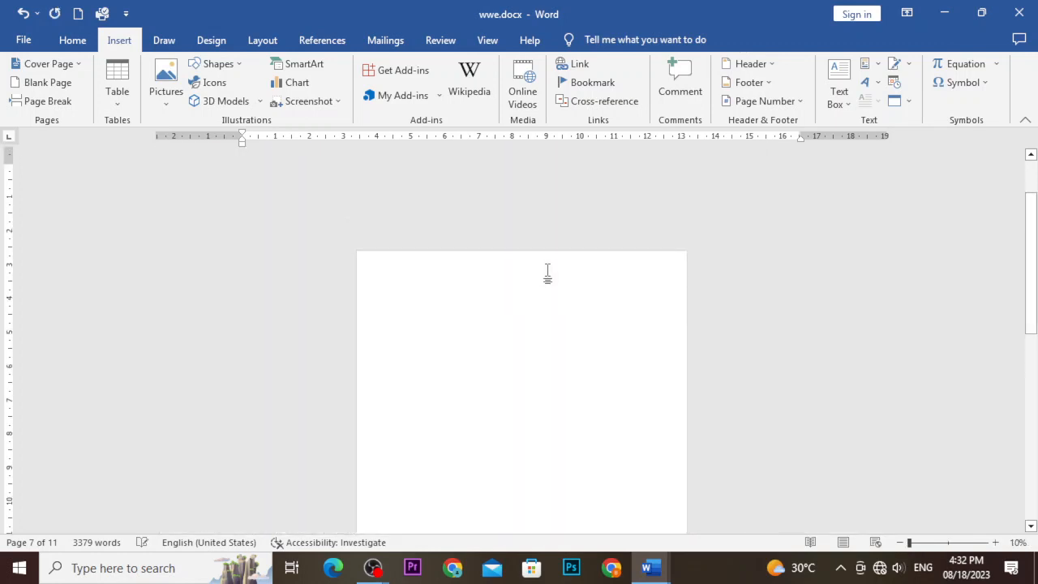
pyautogui.keyDown('ctrl'); pyautogui.scroll(3, 547, 270); pyautogui.keyUp('ctrl')
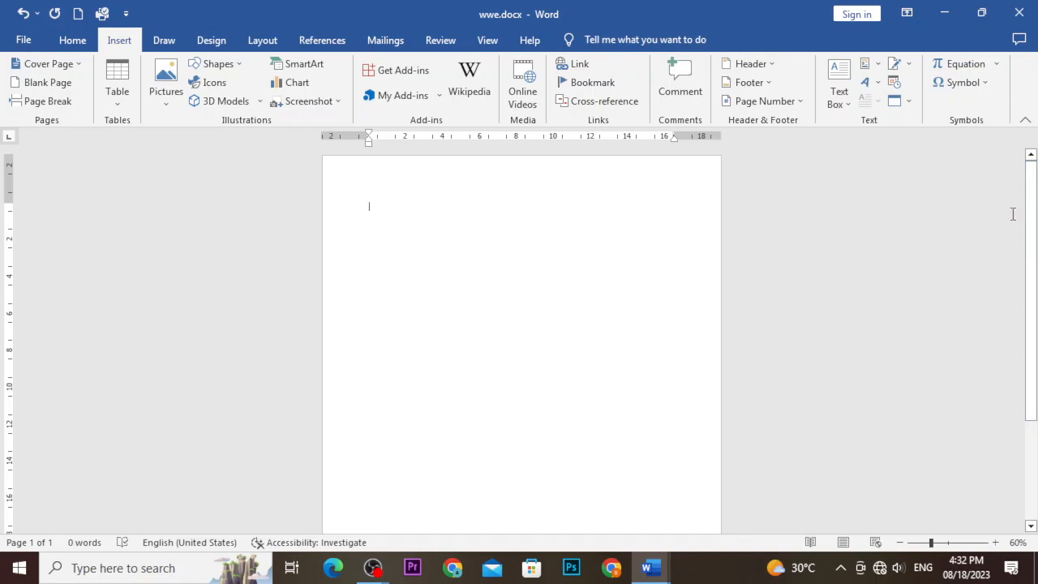
# Type a short name on the blank page, save wwe.docx, and minimize Word.
pyautogui.write('san')
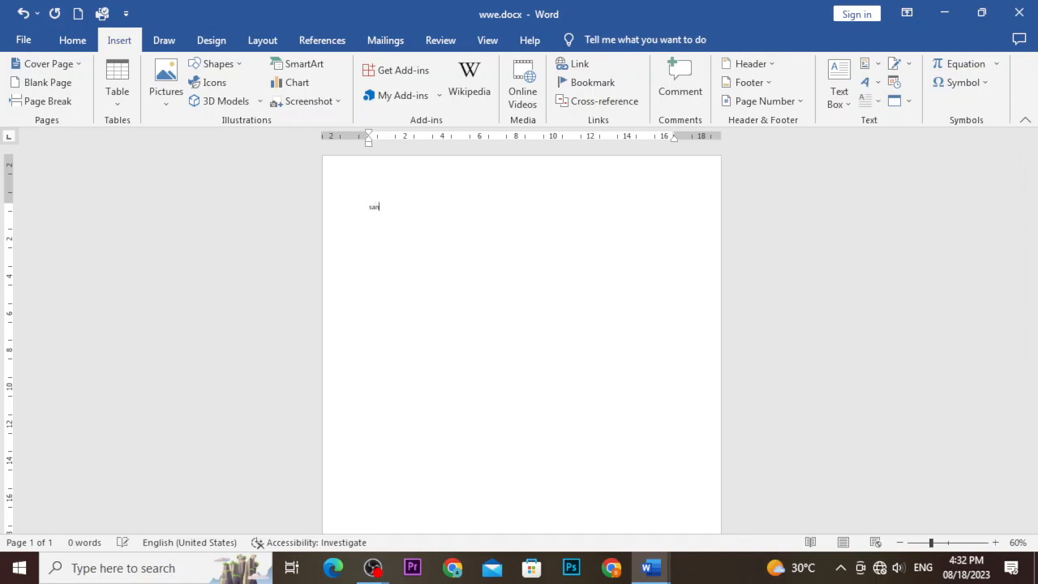
pyautogui.press('BackSpace')
pyautogui.write('mi')
pyautogui.hotkey('ctrl', 's')
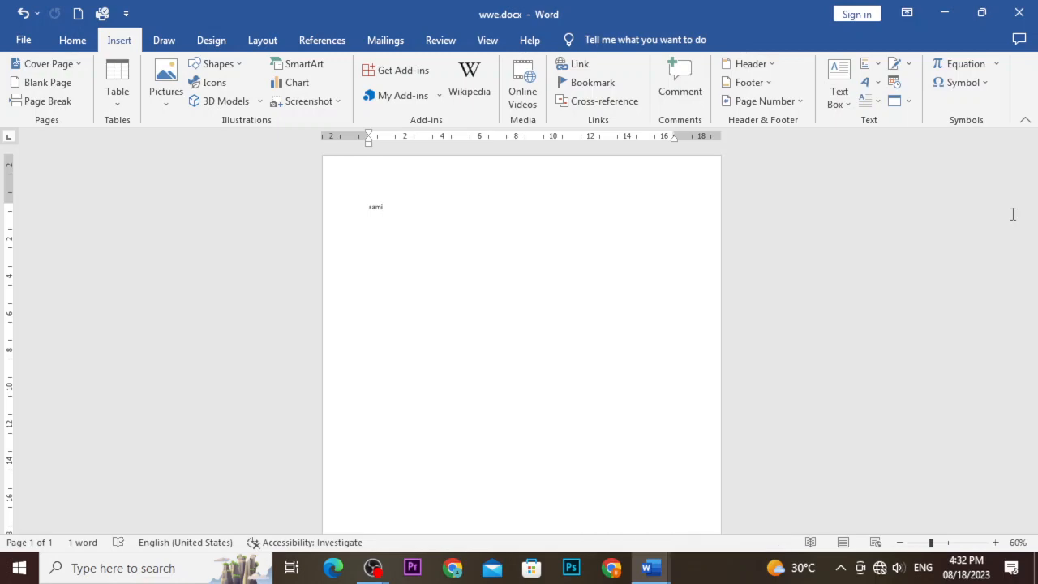
pyautogui.click(944, 12)
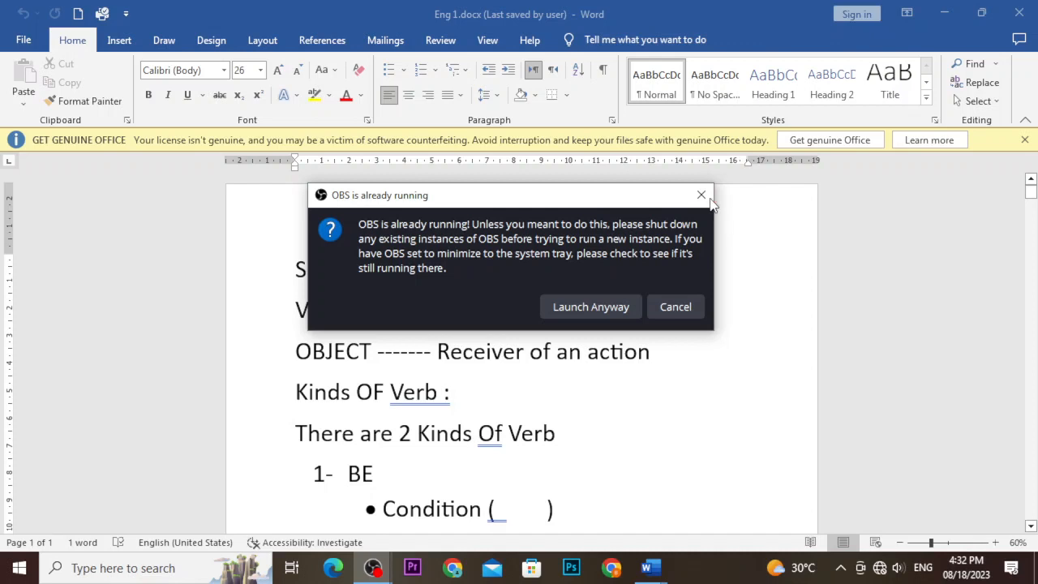
# Dismiss the OBS warning, close Eng 1.docx from the taskbar, and restore wwe.docx.
pyautogui.click(701, 195)
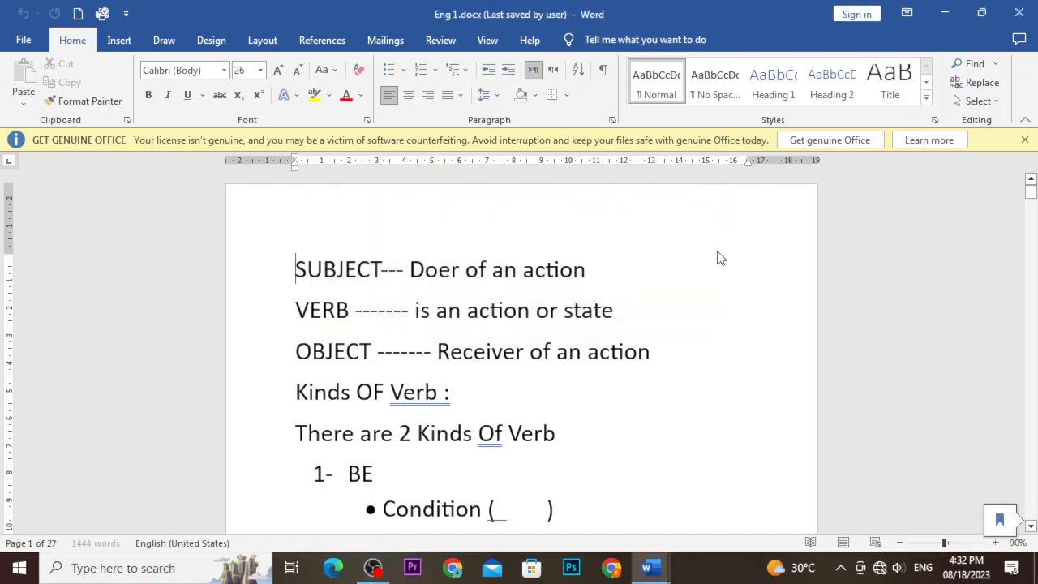
pyautogui.click(944, 12)
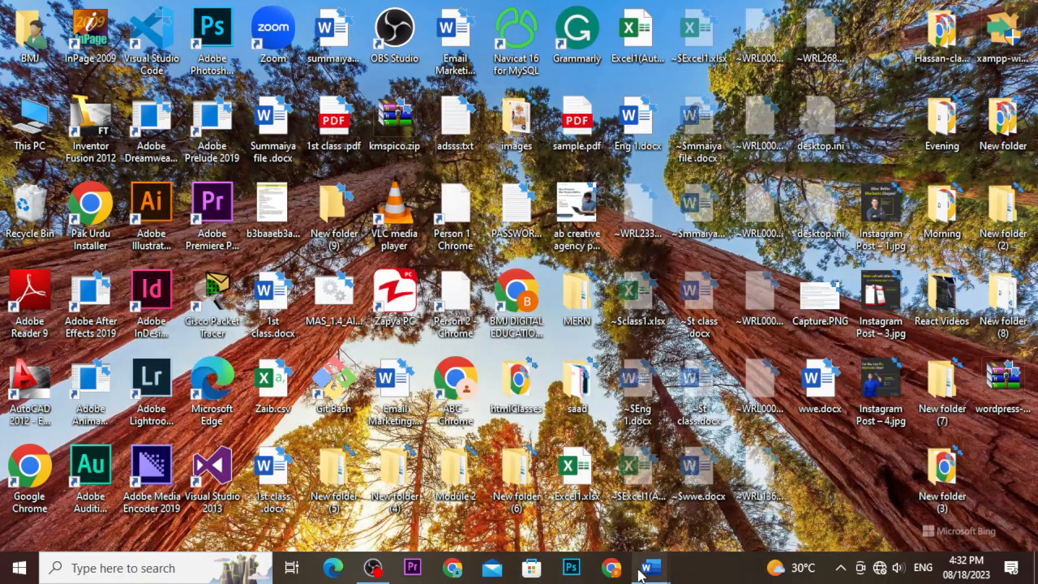
pyautogui.moveTo(648, 567)
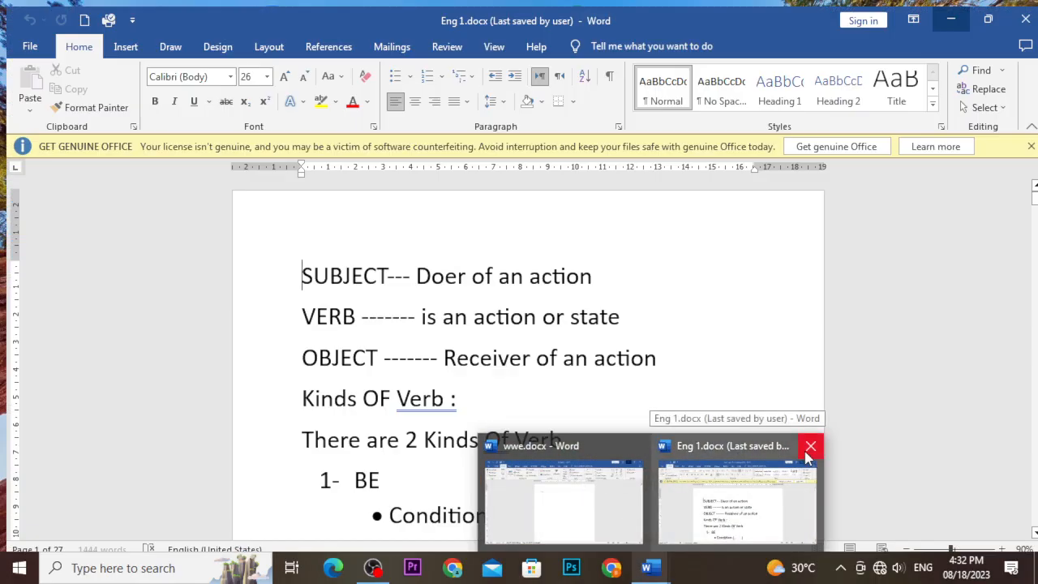
pyautogui.click(811, 445)
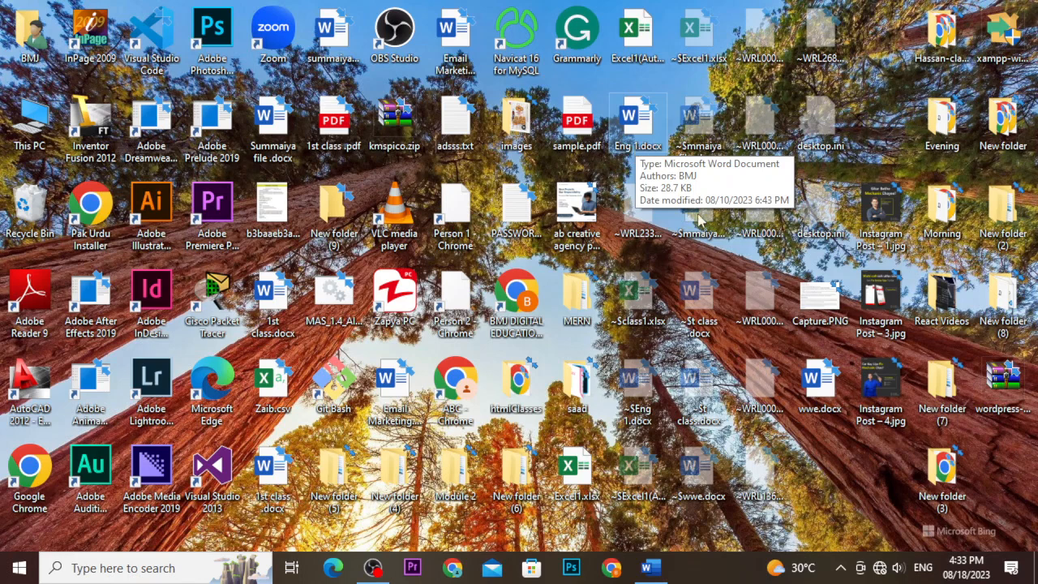
pyautogui.click(649, 567)
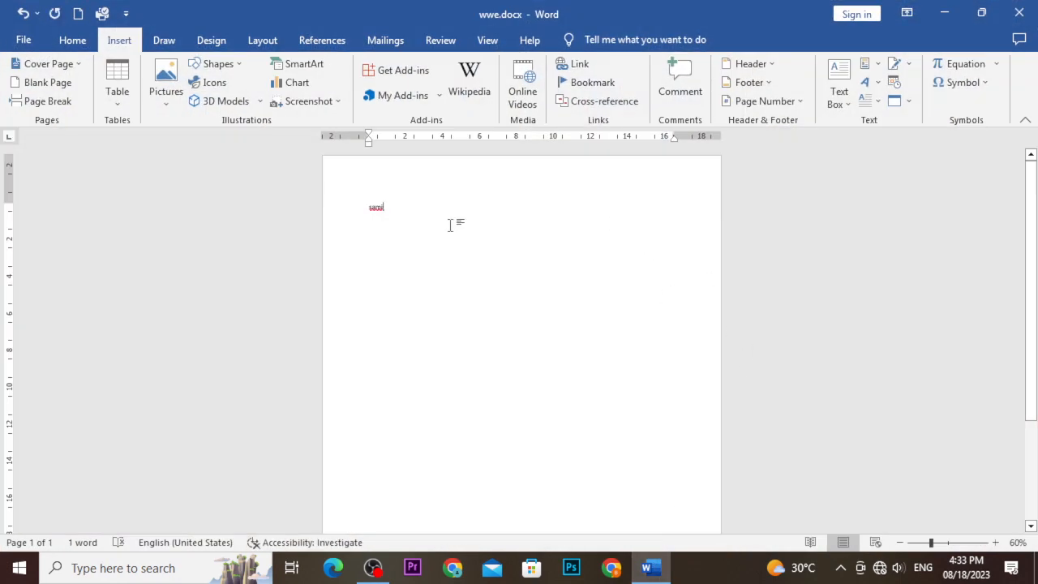
# Add a new line below the name, then switch to OBS Studio.
pyautogui.press('Return')
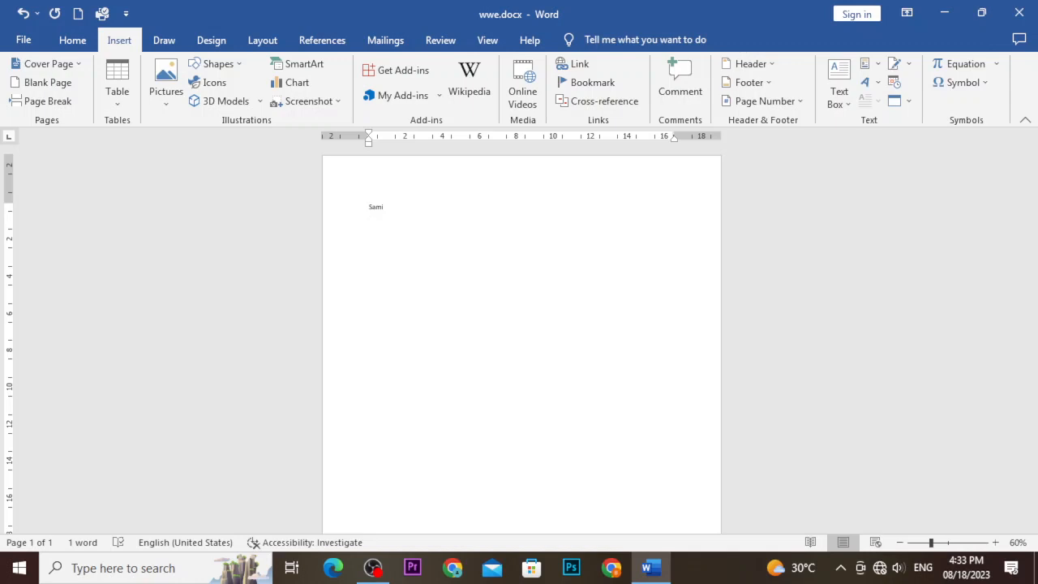
pyautogui.hotkey('alt', 'Tab')
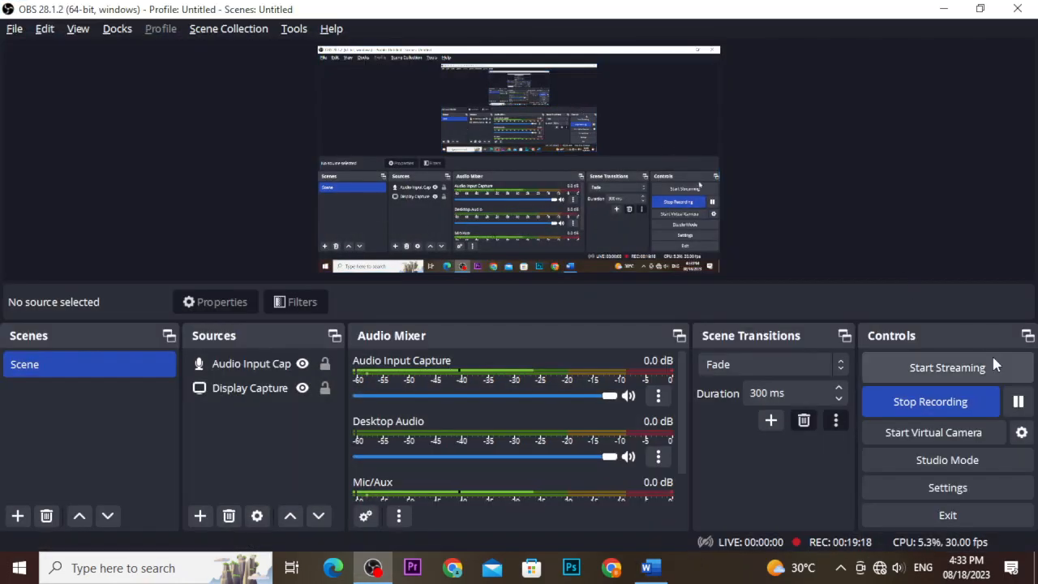
# Return from OBS Studio to the wwe.docx window in Word.
pyautogui.hotkey('alt', 'Tab')
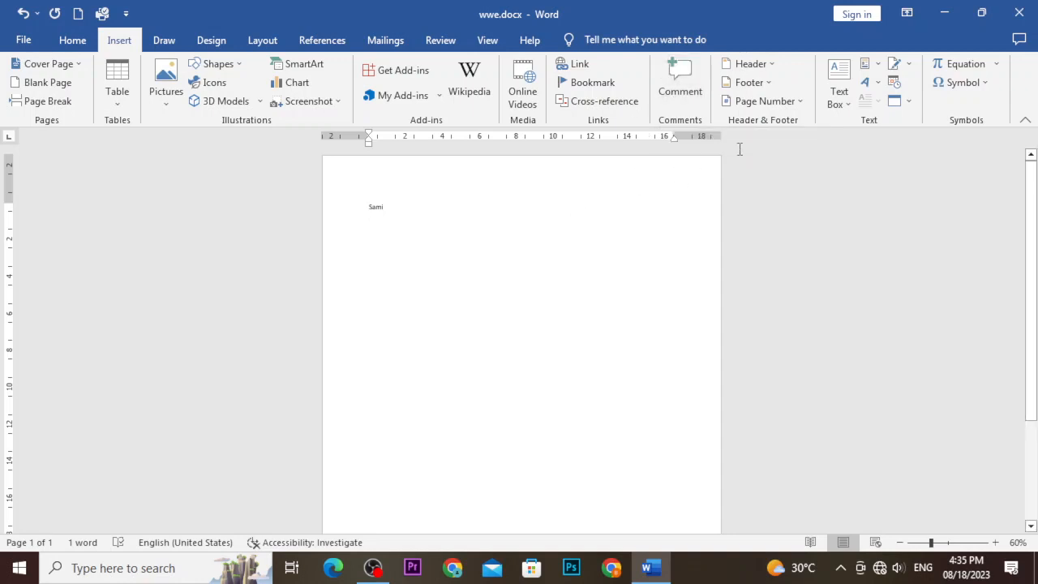
# Choose Text from File and select Eng 1.docx from the Desktop folder.
pyautogui.click(907, 102)
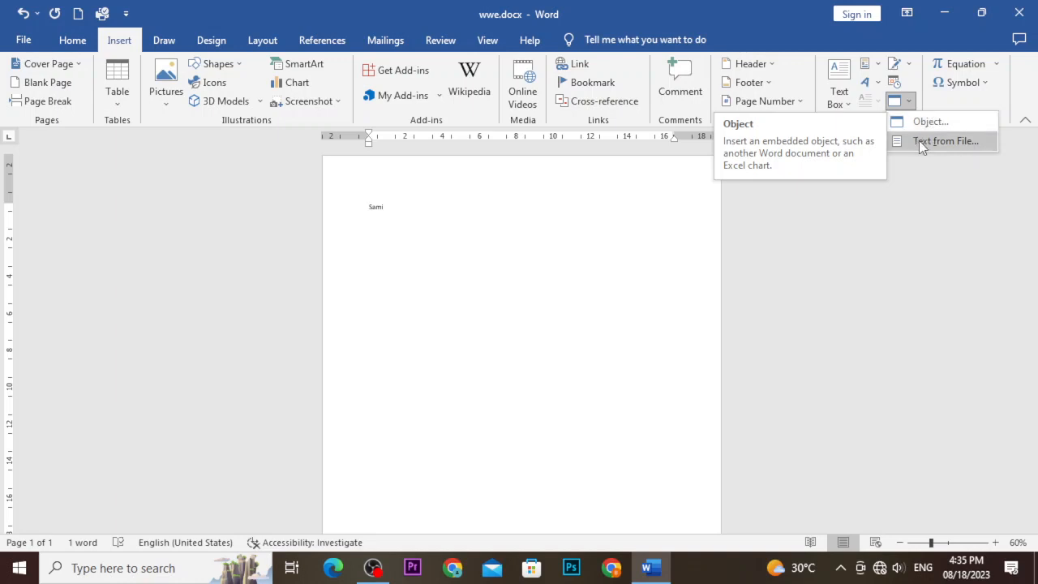
pyautogui.click(918, 140)
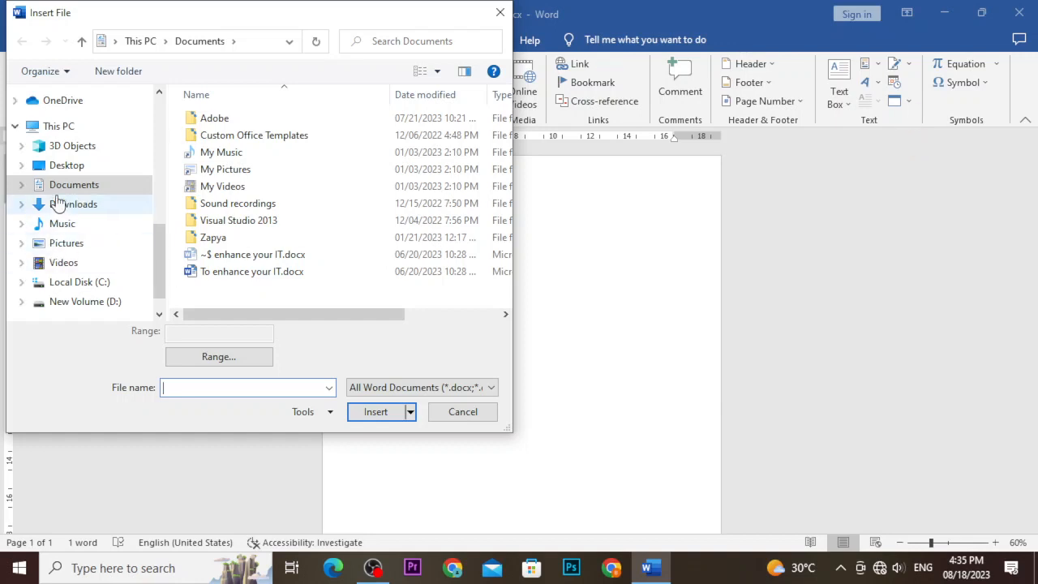
pyautogui.click(59, 124)
pyautogui.click(76, 167)
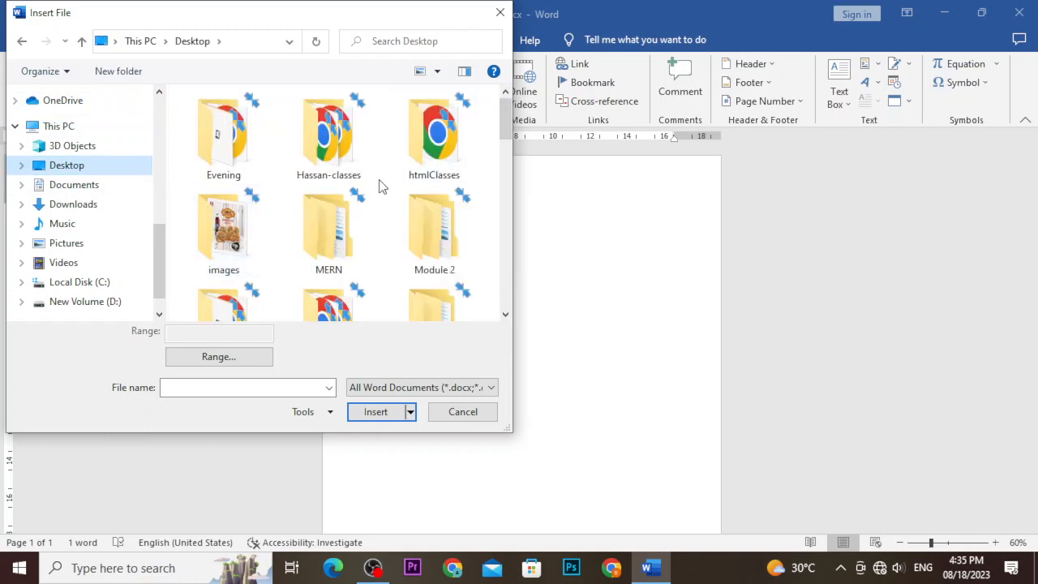
pyautogui.scroll(-5, 378, 187)
pyautogui.scroll(-3, 378, 186)
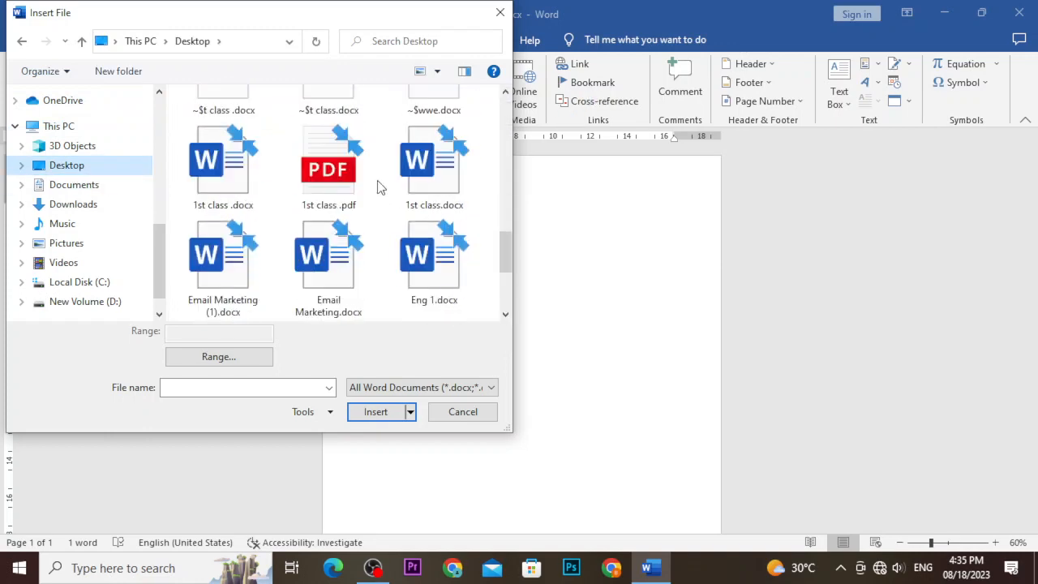
pyautogui.scroll(3, 378, 187)
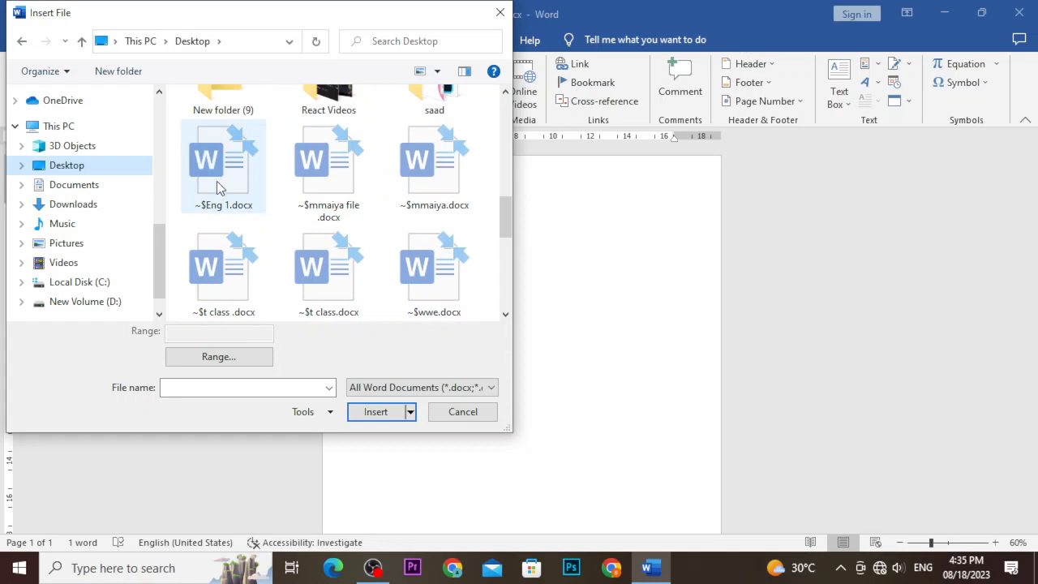
pyautogui.scroll(-1, 276, 198)
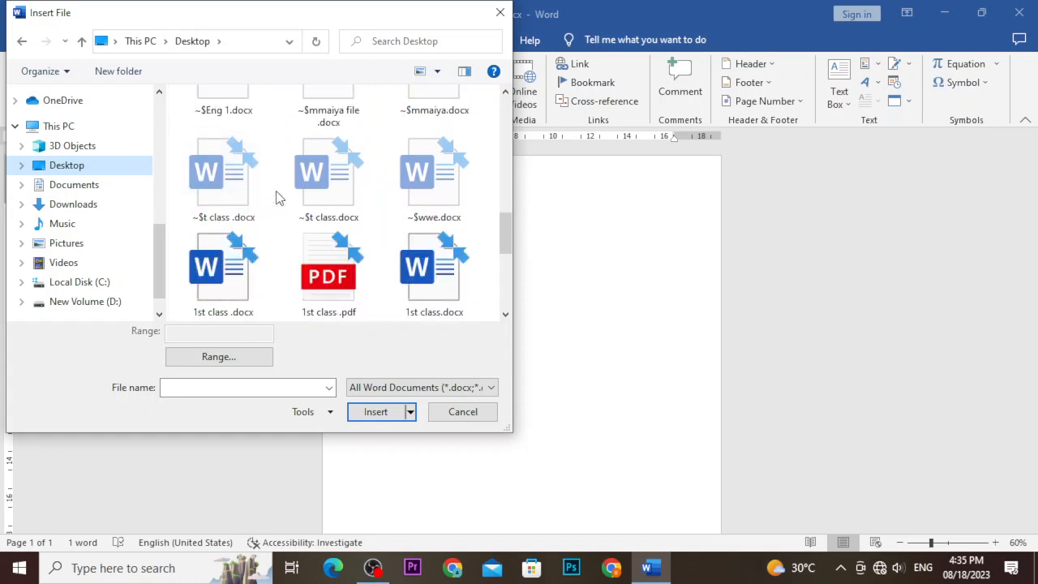
pyautogui.scroll(-1, 275, 198)
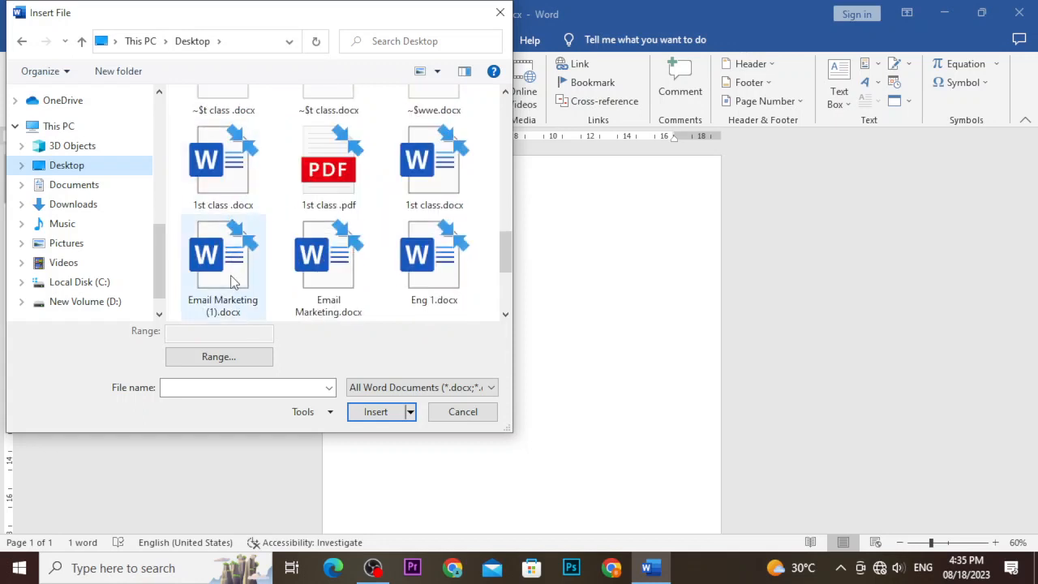
pyautogui.scroll(-1, 270, 272)
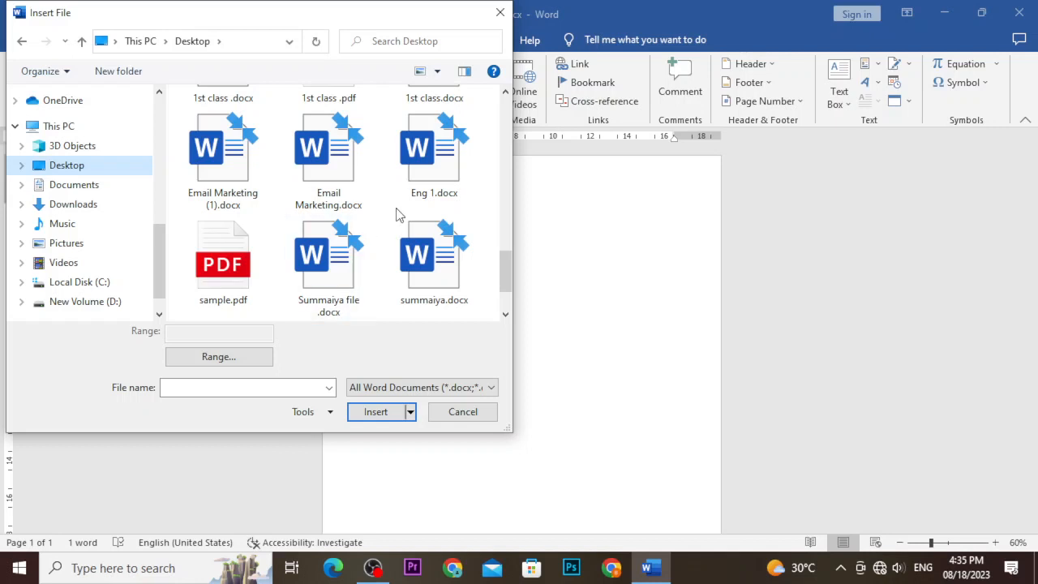
pyautogui.click(415, 175)
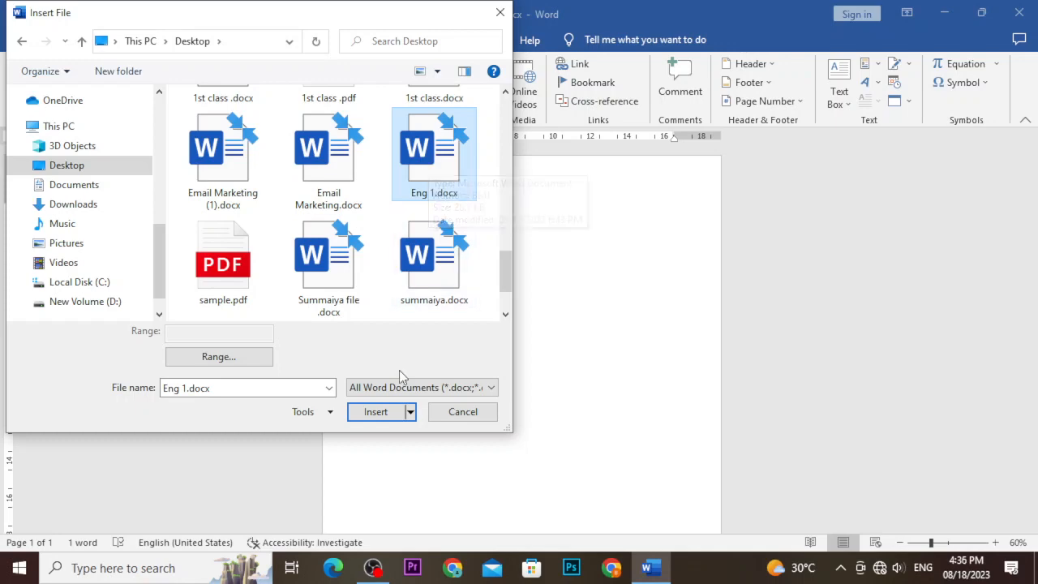
# Insert Eng 1.docx's contents and scroll up to the Past Perfect notes.
pyautogui.click(375, 411)
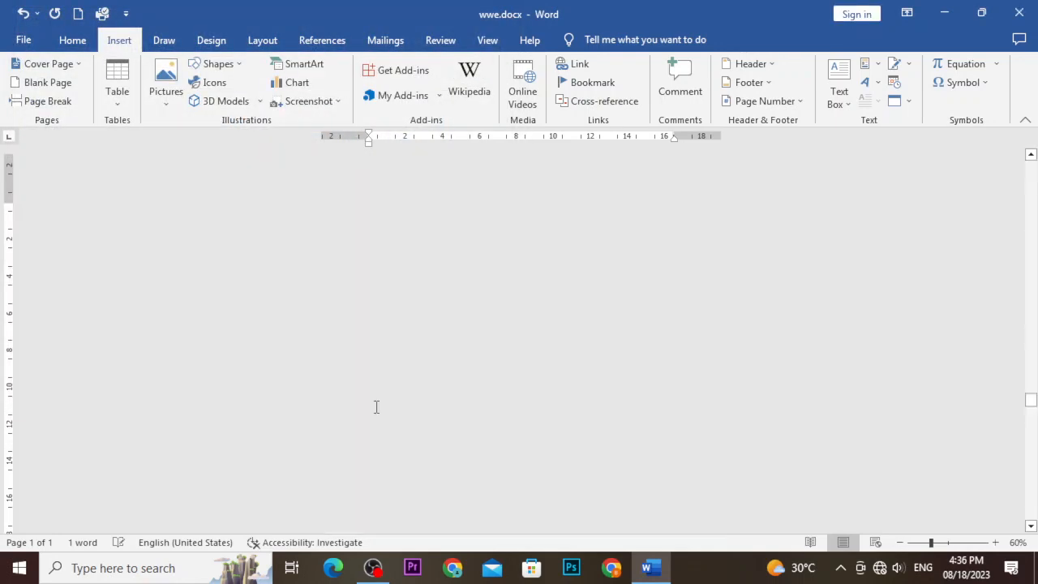
pyautogui.scroll(2, 376, 407)
pyautogui.scroll(12, 377, 407)
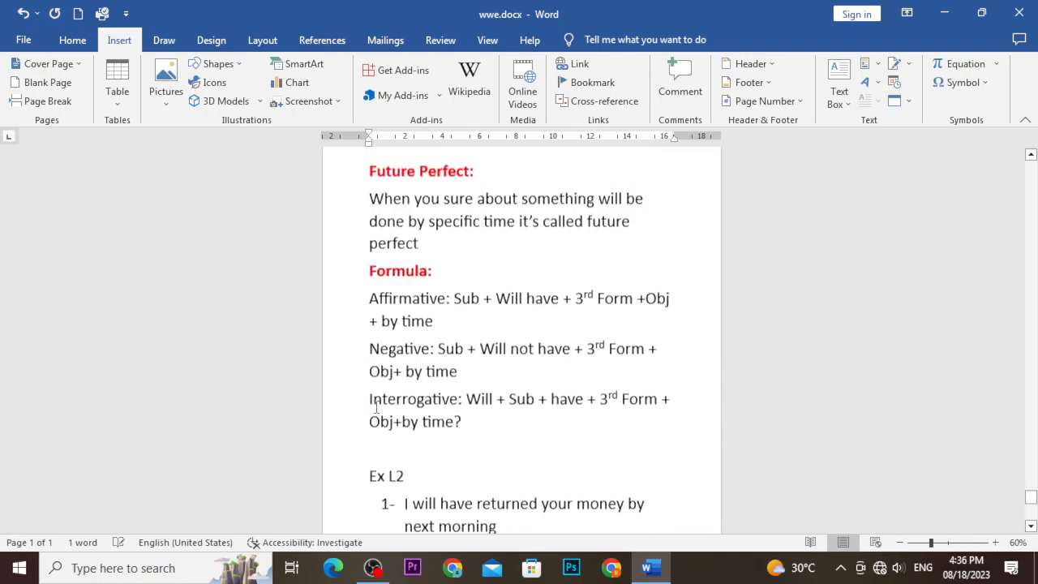
pyautogui.scroll(9, 376, 407)
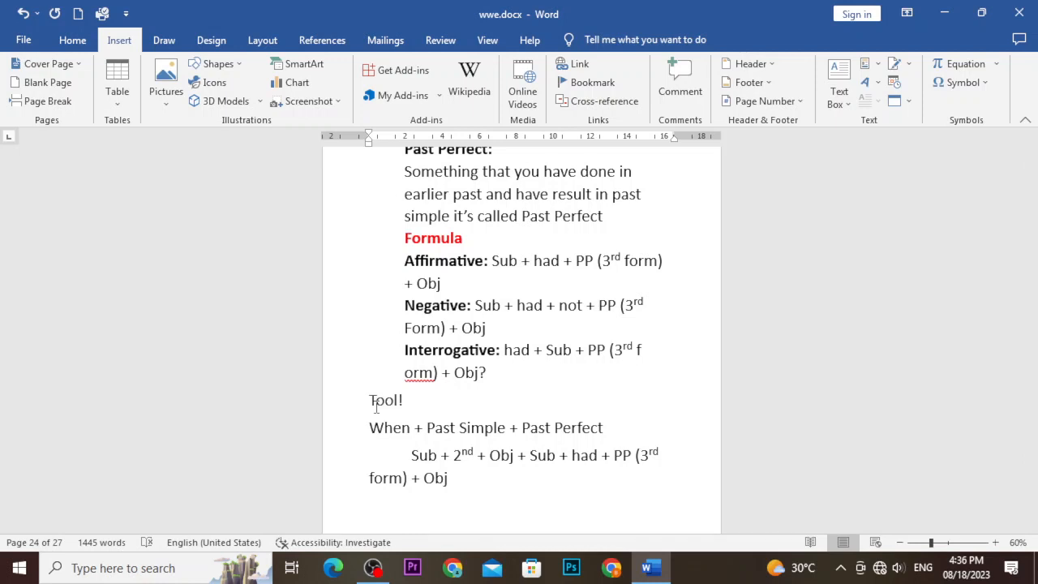
pyautogui.scroll(2, 470, 392)
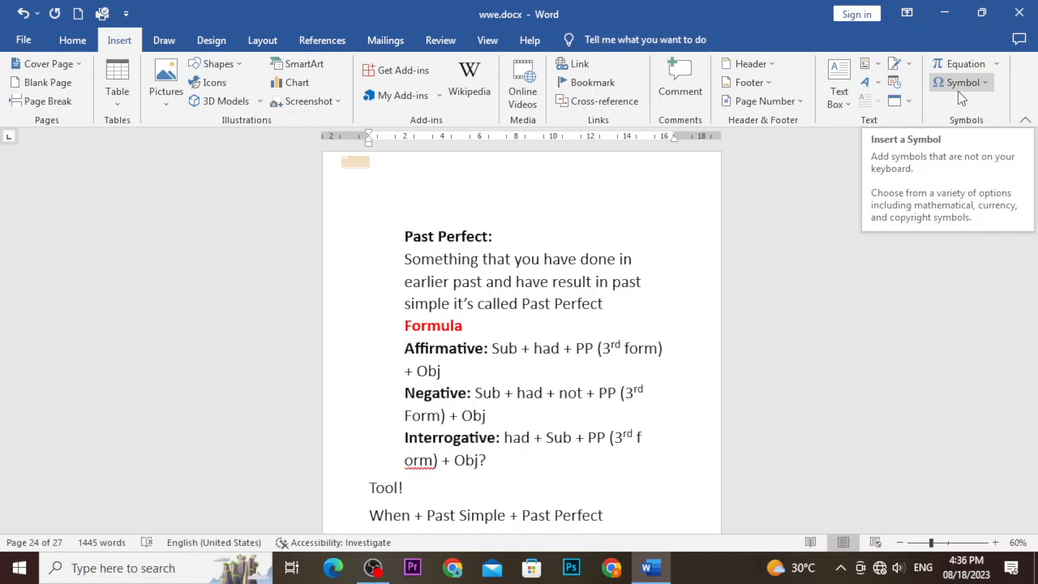
# Add an empty line above the Past Perfect heading and insert the built-in Quadratic Formula.
pyautogui.click(421, 207)
pyautogui.click(406, 236)
pyautogui.press('Return')
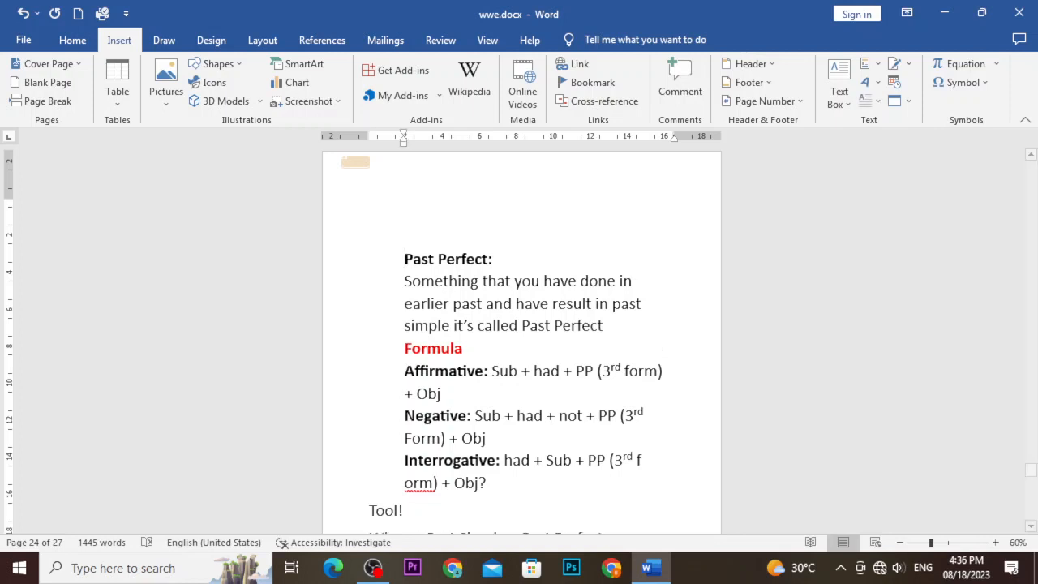
pyautogui.press('Up')
pyautogui.click(997, 69)
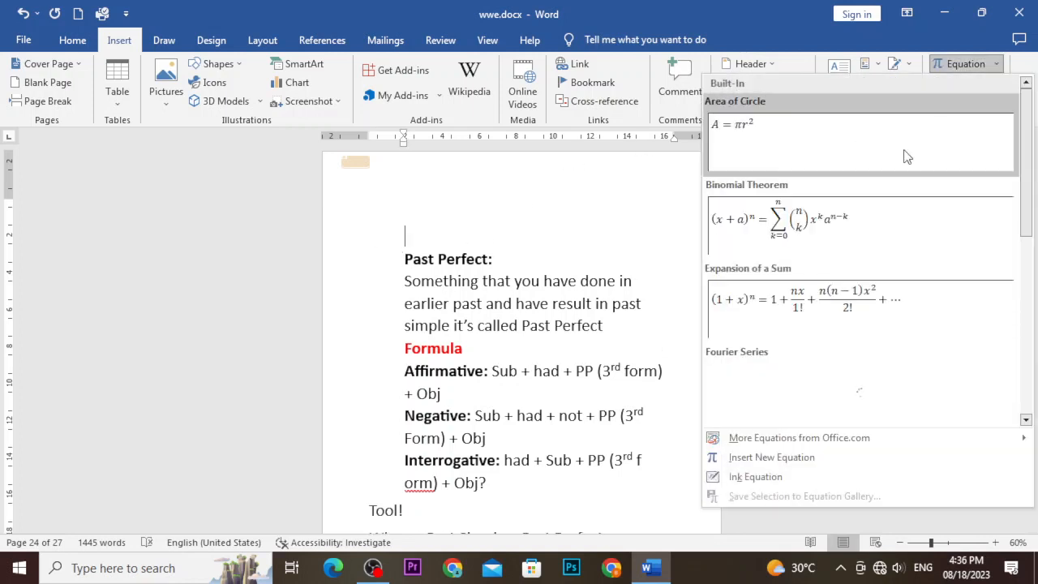
pyautogui.scroll(-3, 833, 225)
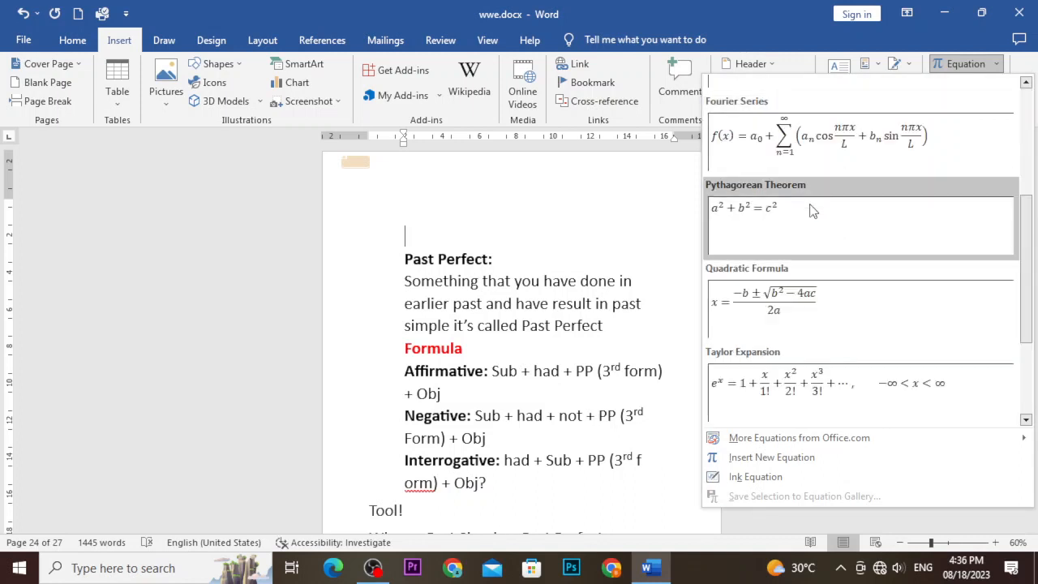
pyautogui.scroll(-2, 815, 254)
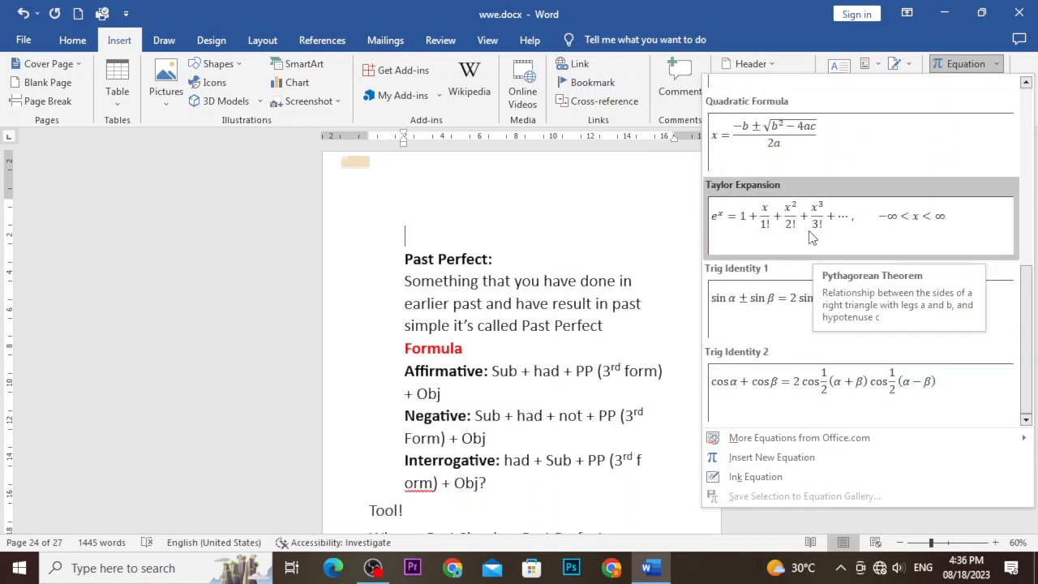
pyautogui.click(769, 151)
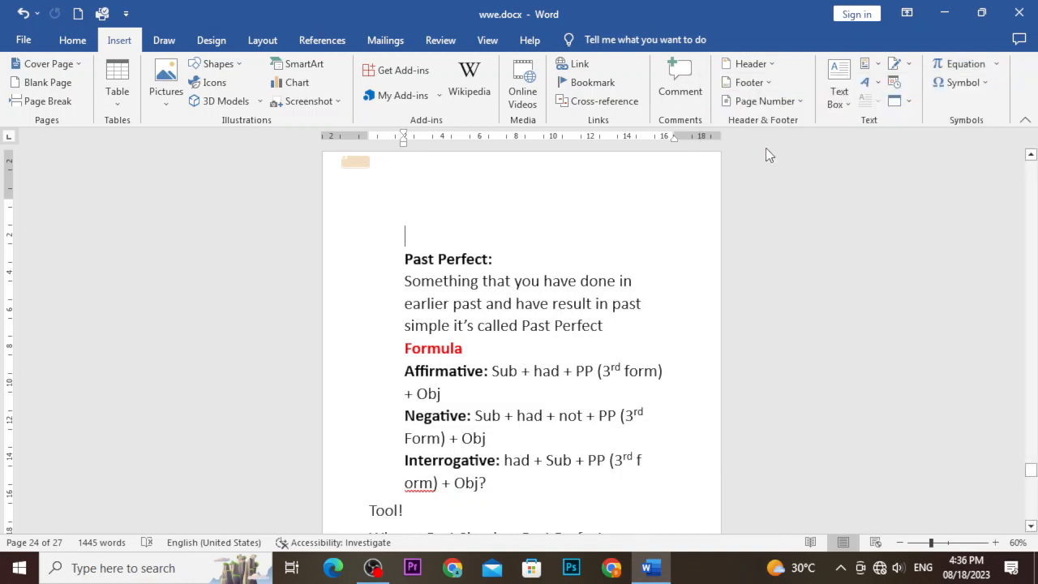
# Change −b to −y and the exponent of b from 2 to 3.
pyautogui.click(557, 253)
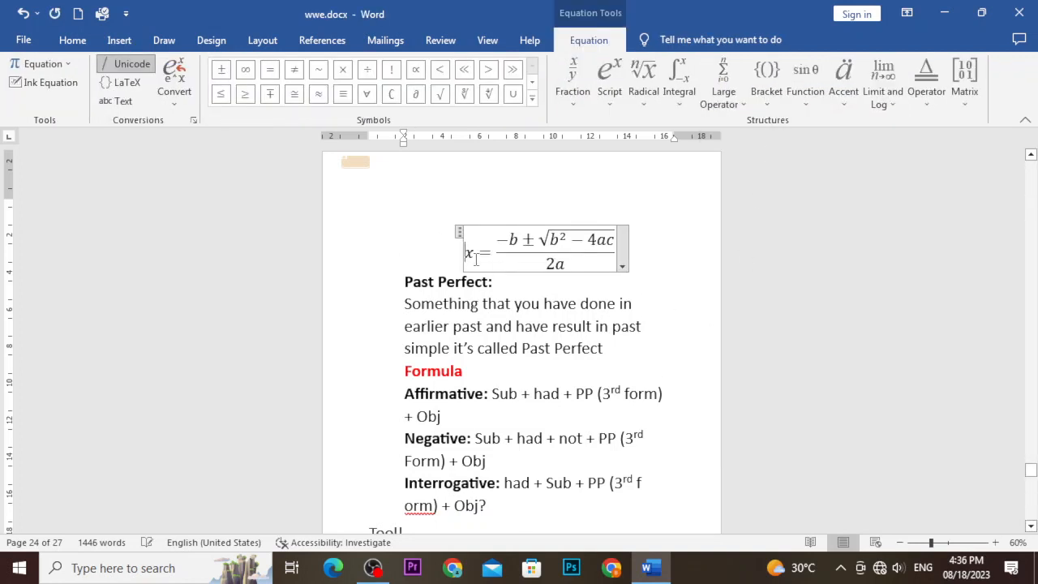
pyautogui.scroll(5, 476, 257)
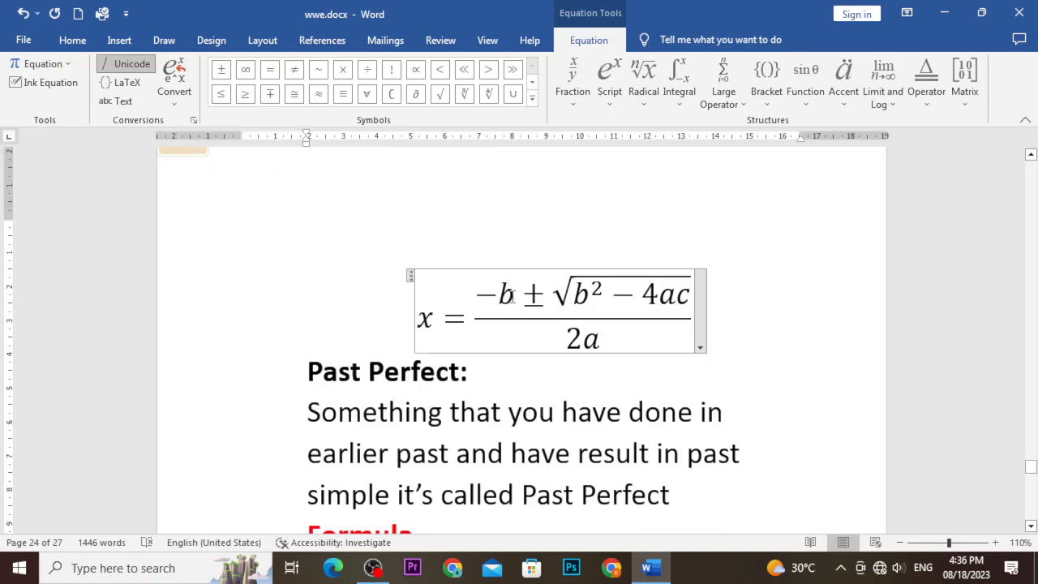
pyautogui.click(511, 296)
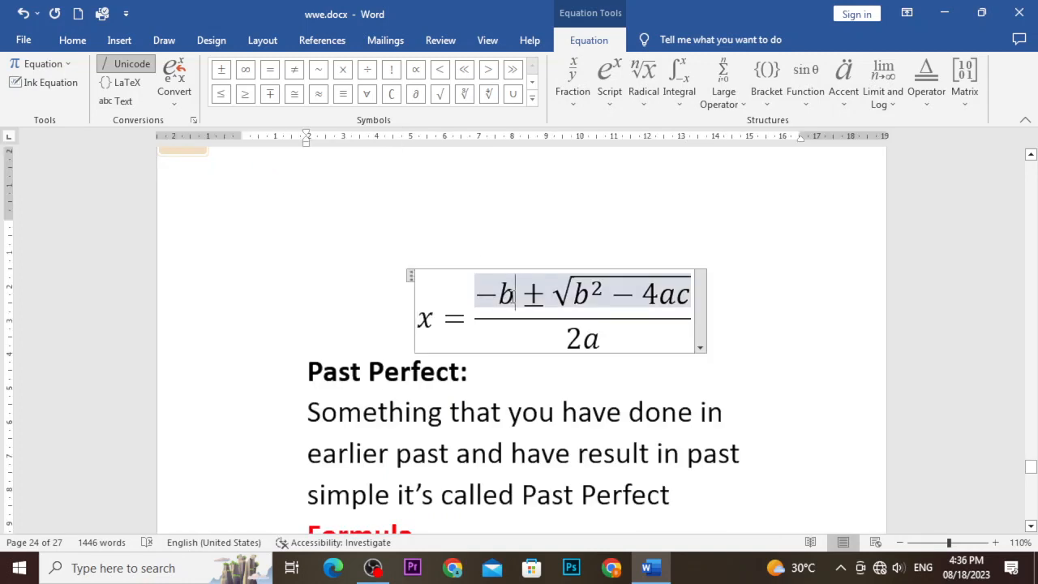
pyautogui.press('BackSpace')
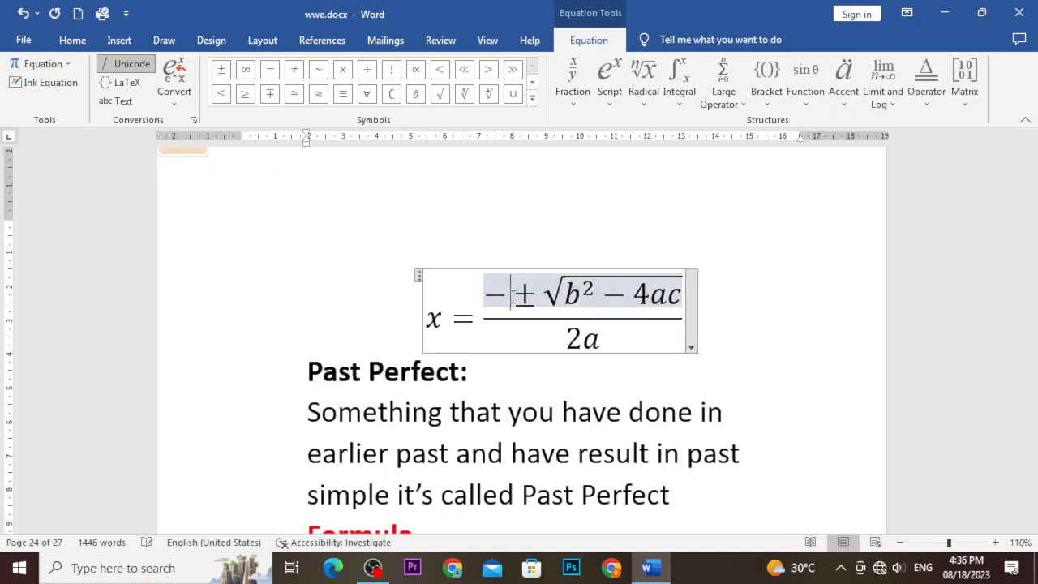
pyautogui.write('y')
pyautogui.press('Right')
pyautogui.press('Right')
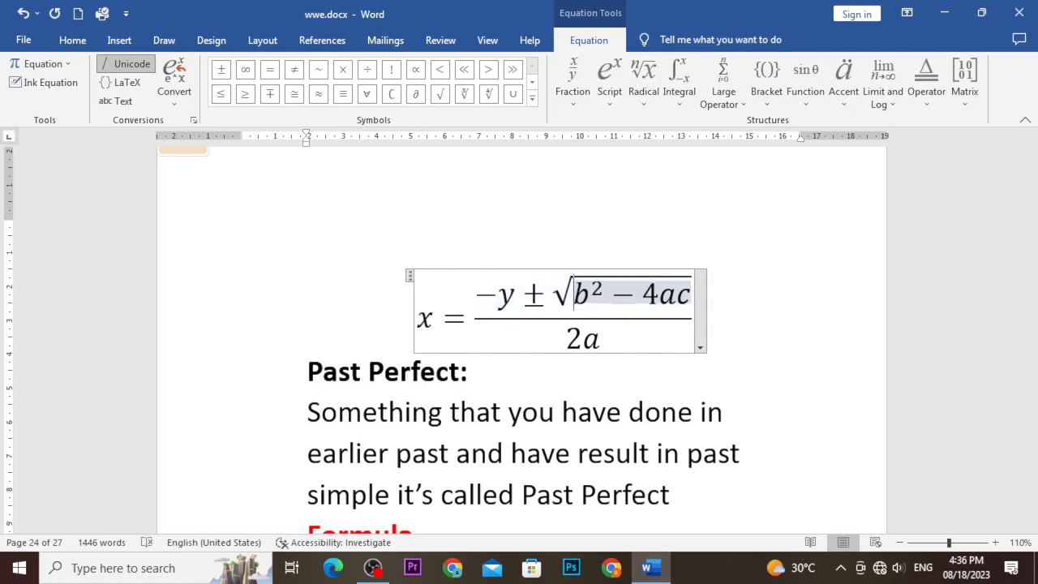
pyautogui.press('Right')
pyautogui.press('Right')
pyautogui.press('Right')
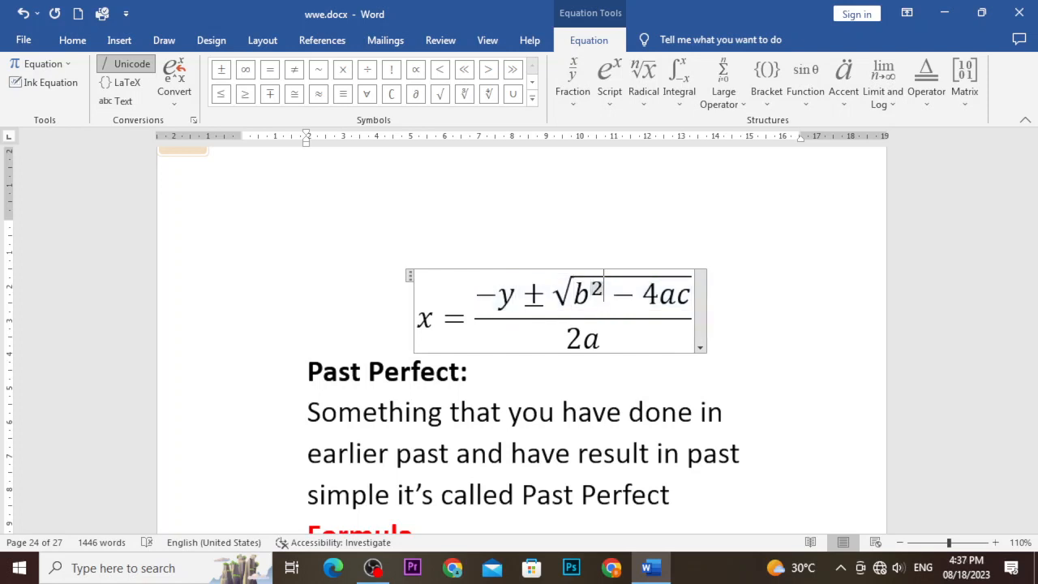
pyautogui.press('BackSpace')
pyautogui.write('3')
# Replace c with x under the root, making it 4ax, and finish editing.
pyautogui.press('Right')
pyautogui.press('Right')
pyautogui.press('Right')
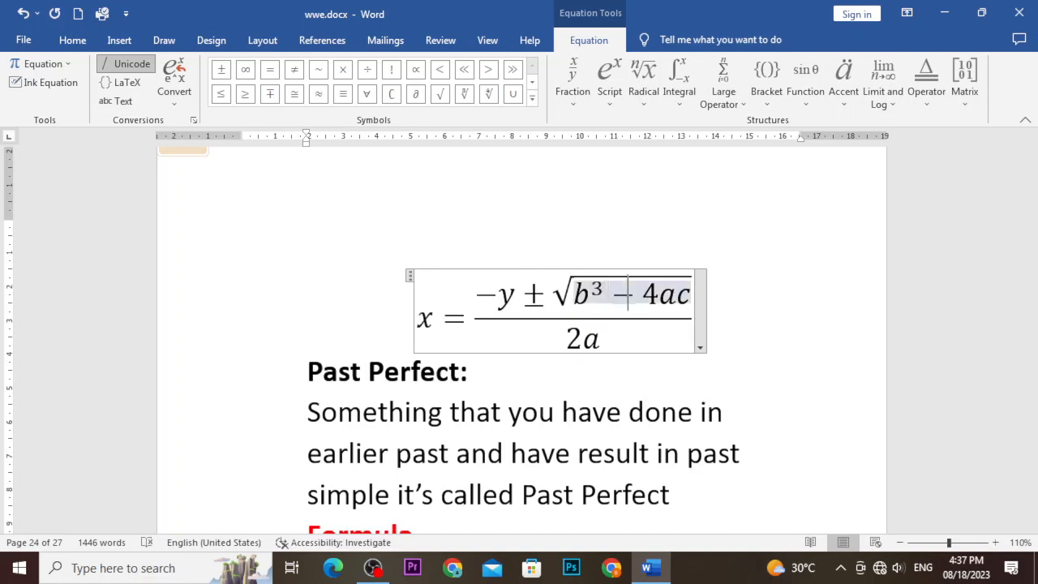
pyautogui.press('Right')
pyautogui.press('Right')
pyautogui.press('BackSpace')
pyautogui.write('x')
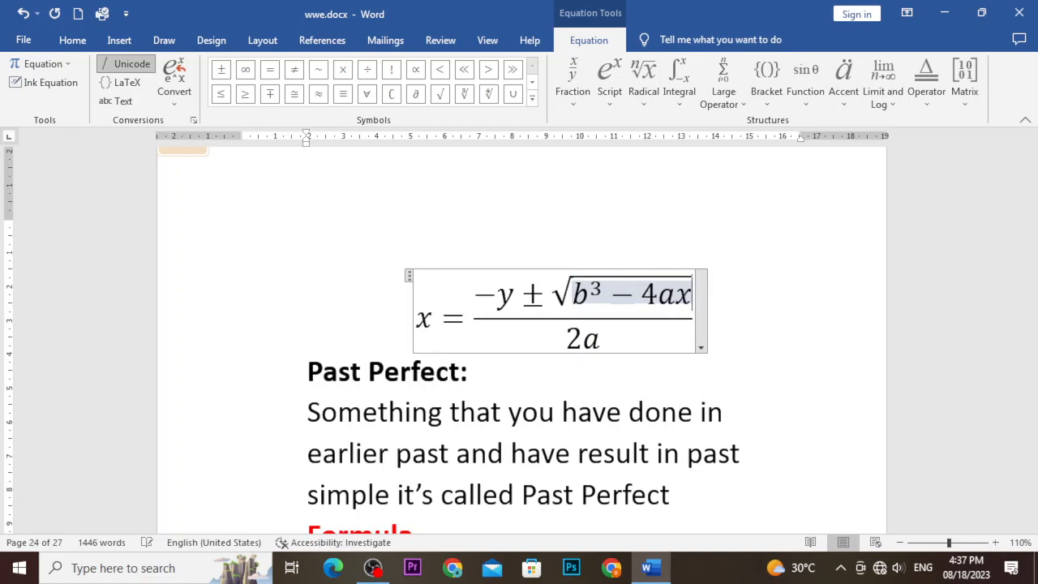
pyautogui.press('Down')
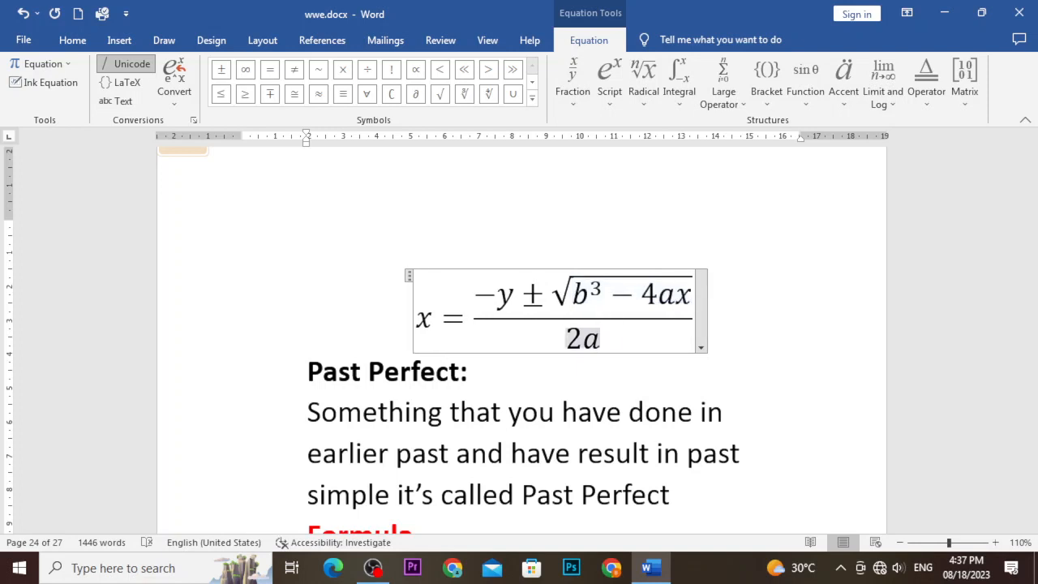
pyautogui.click(803, 427)
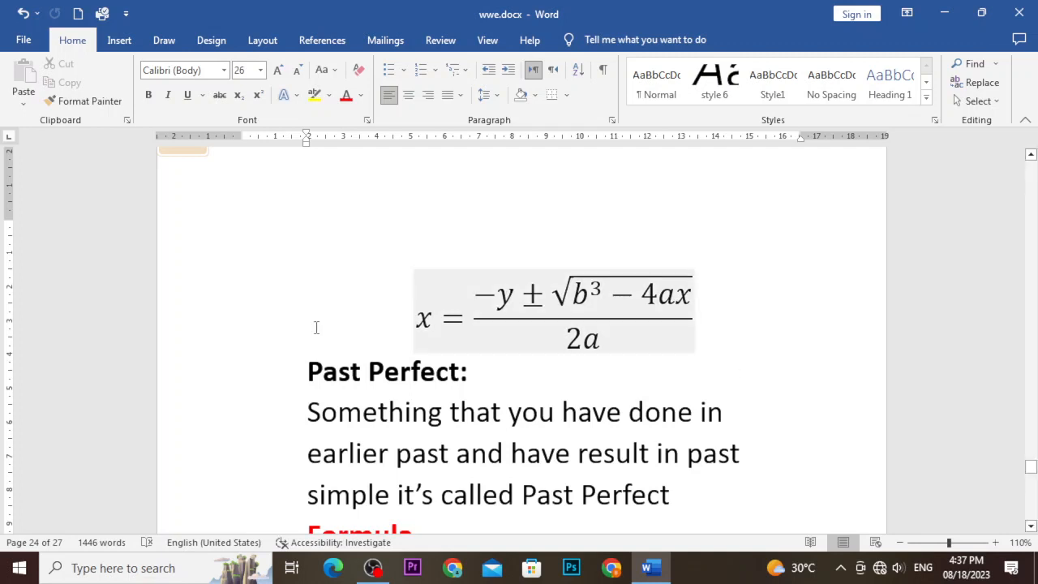
# Insert a new blank equation from the Equation gallery at the 'earlier past' line.
pyautogui.click(128, 39)
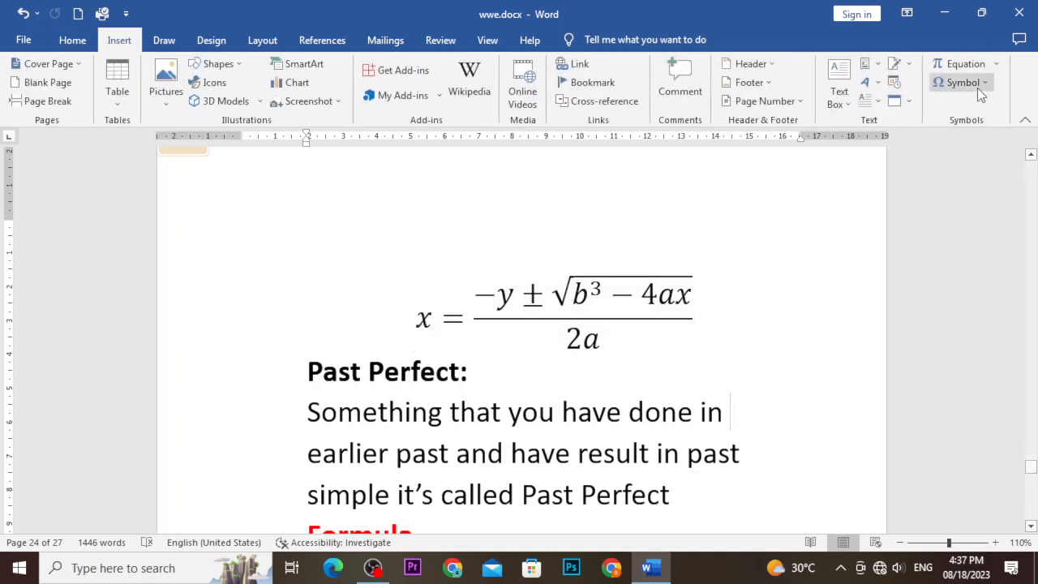
pyautogui.click(996, 63)
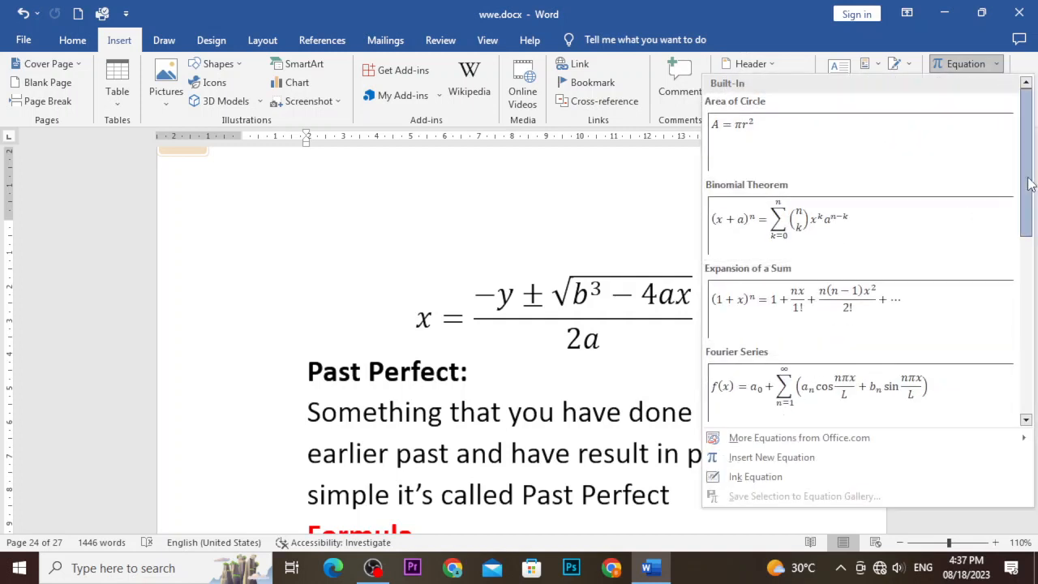
pyautogui.scroll(-3, 996, 294)
pyautogui.scroll(-3, 995, 293)
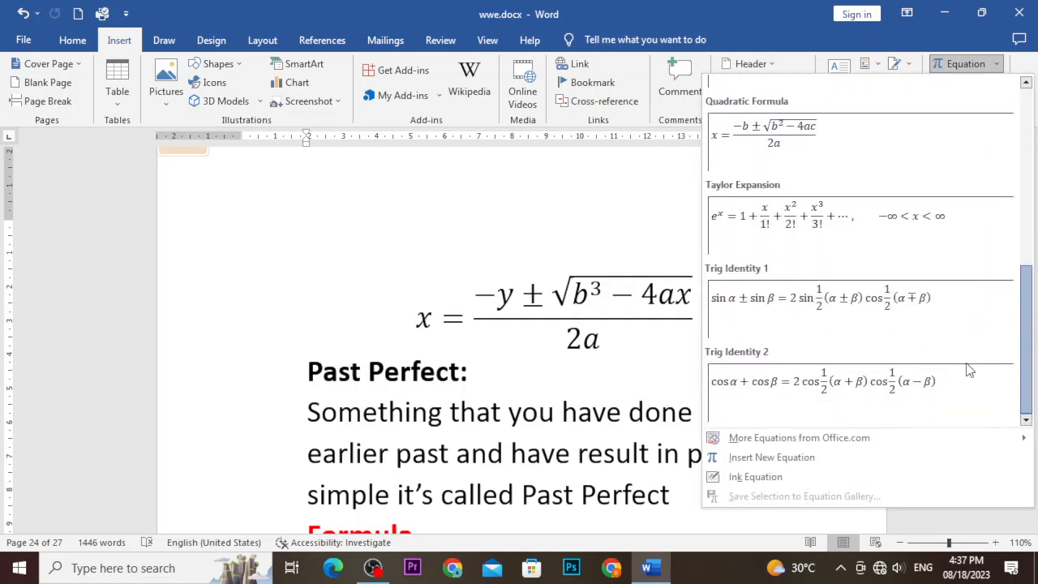
pyautogui.scroll(6, 969, 368)
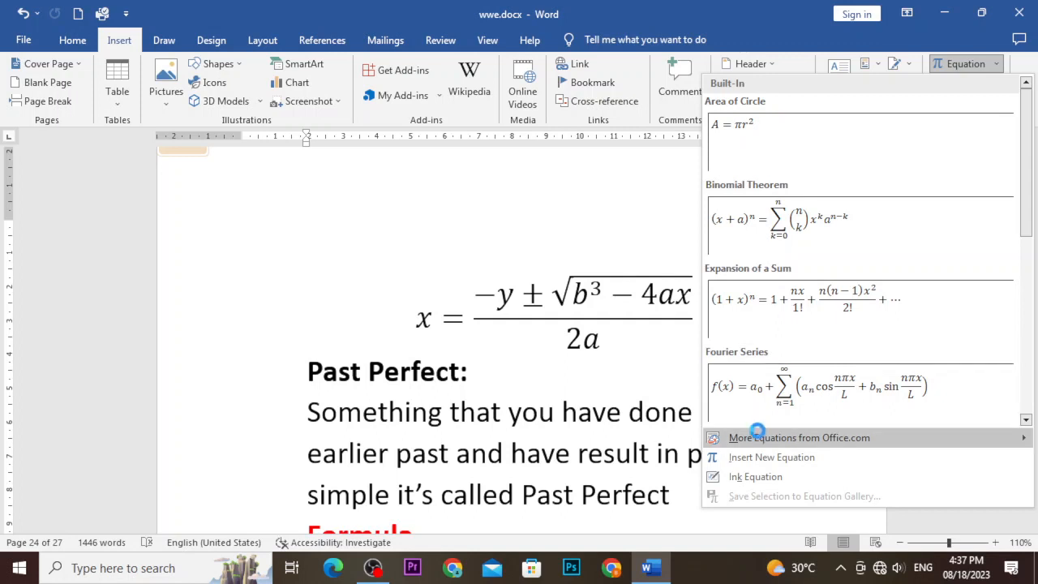
pyautogui.moveTo(759, 438)
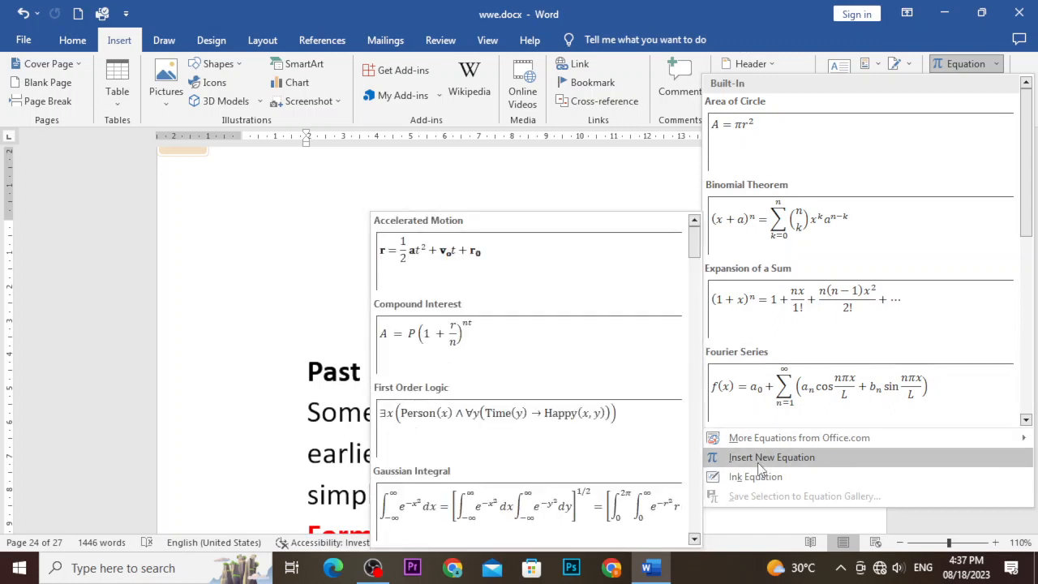
pyautogui.click(757, 462)
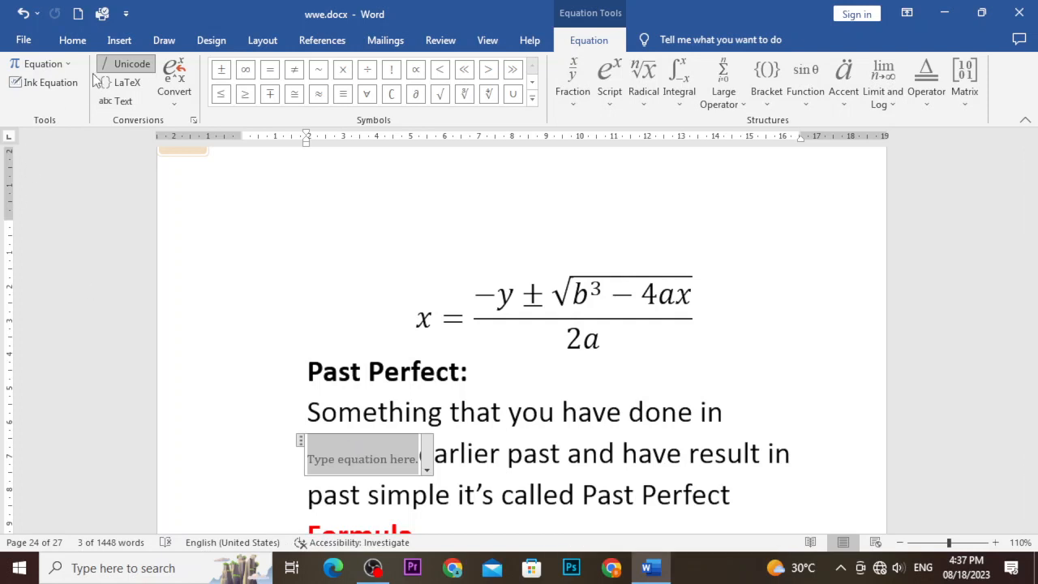
# Expand and collapse the equation Symbols gallery, then show the Fraction layouts.
pyautogui.click(532, 98)
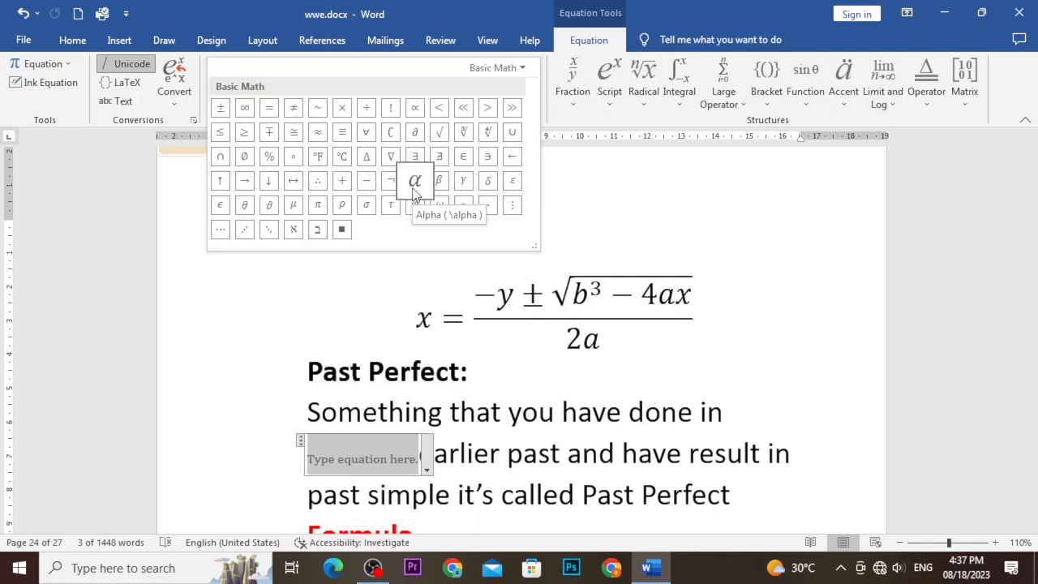
pyautogui.click(590, 190)
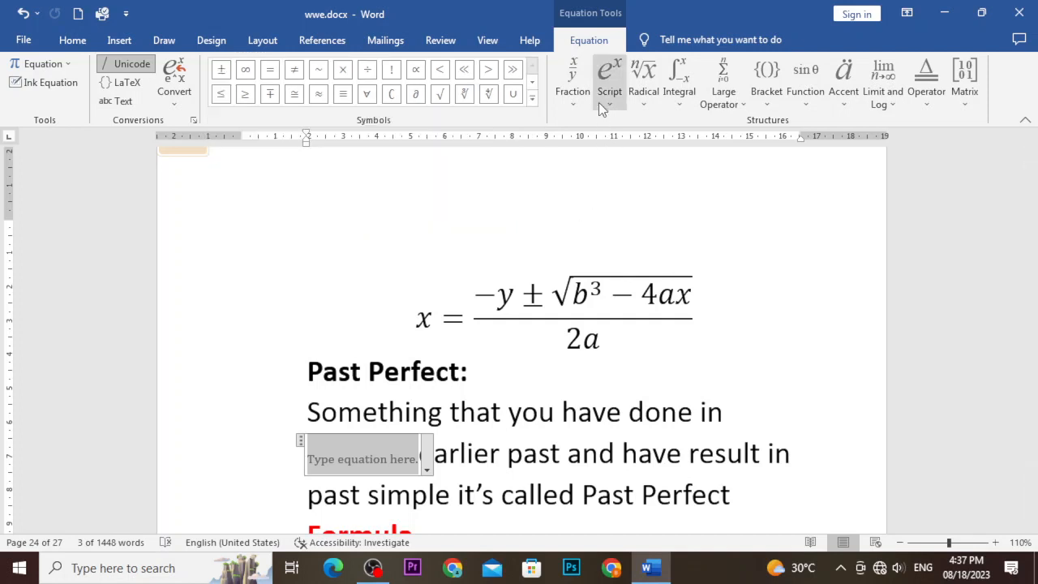
pyautogui.click(577, 102)
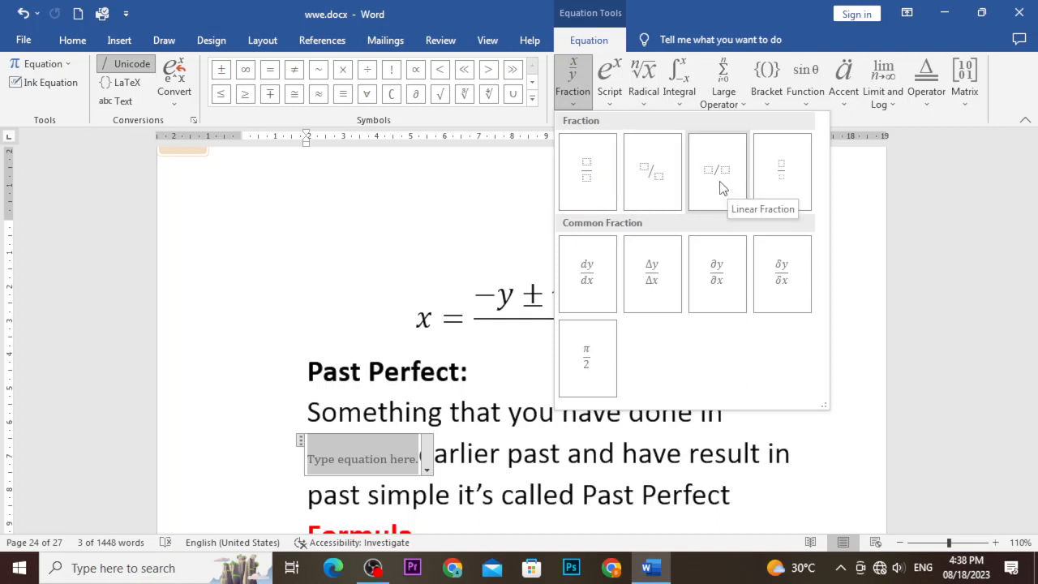
pyautogui.click(607, 101)
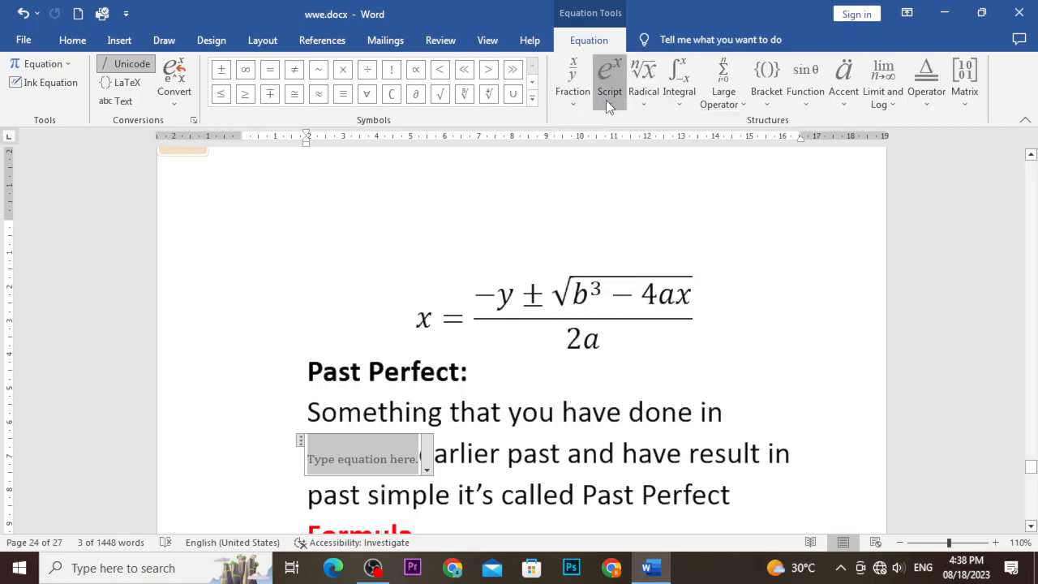
pyautogui.click(649, 103)
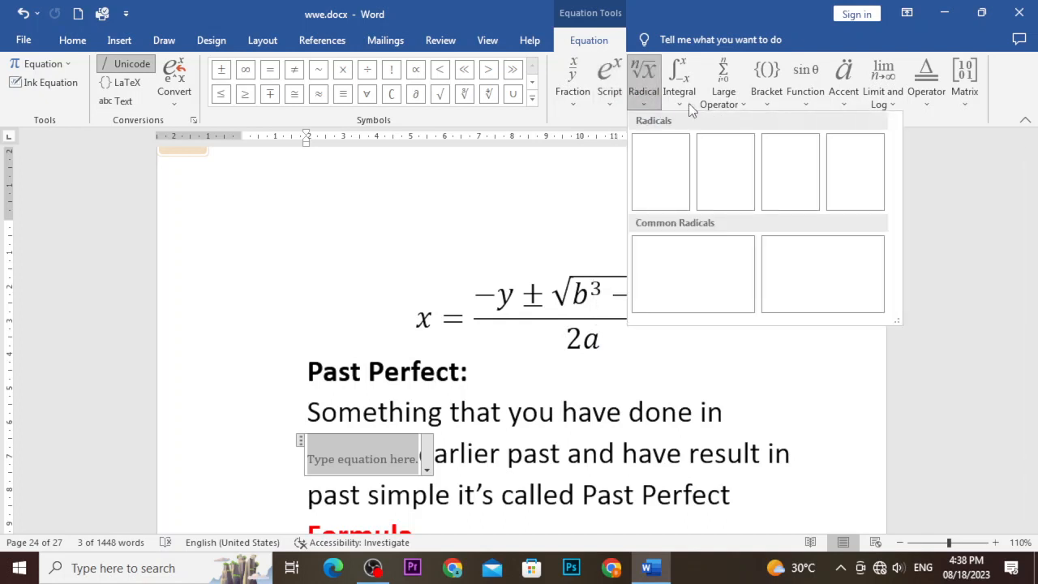
pyautogui.click(685, 103)
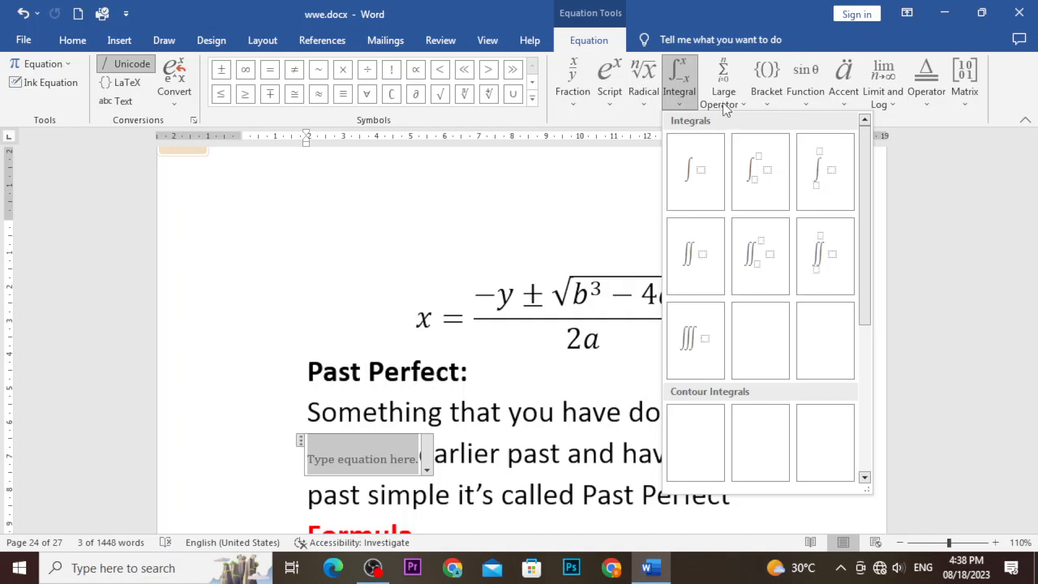
pyautogui.click(774, 101)
pyautogui.click(806, 103)
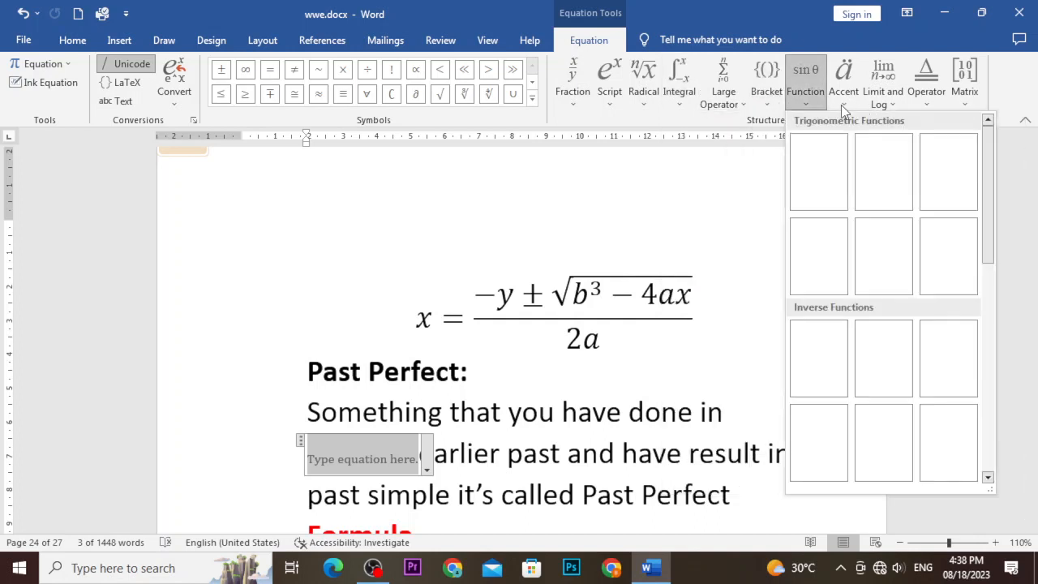
pyautogui.click(841, 104)
pyautogui.click(614, 189)
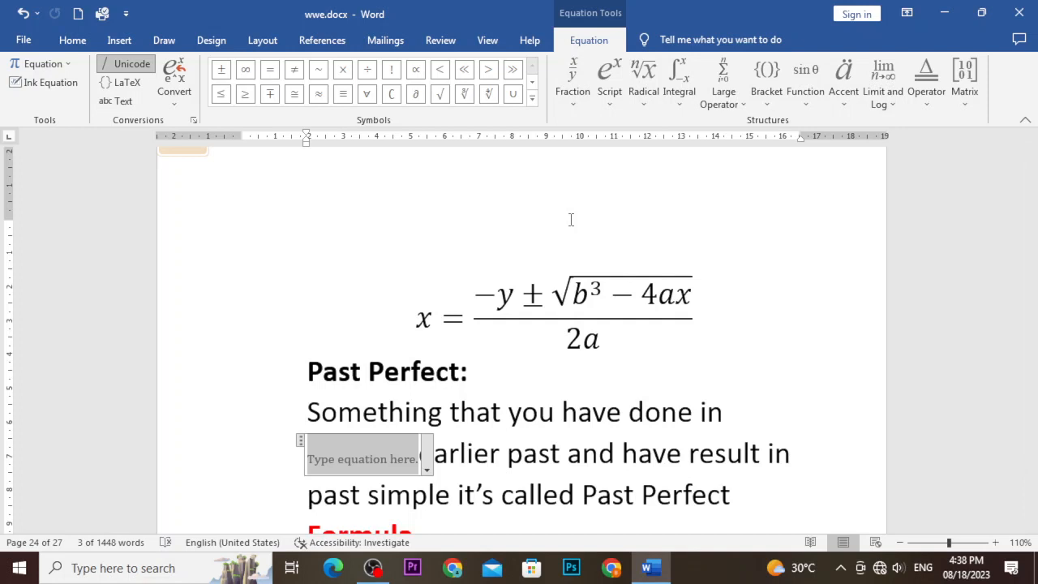
pyautogui.click(964, 98)
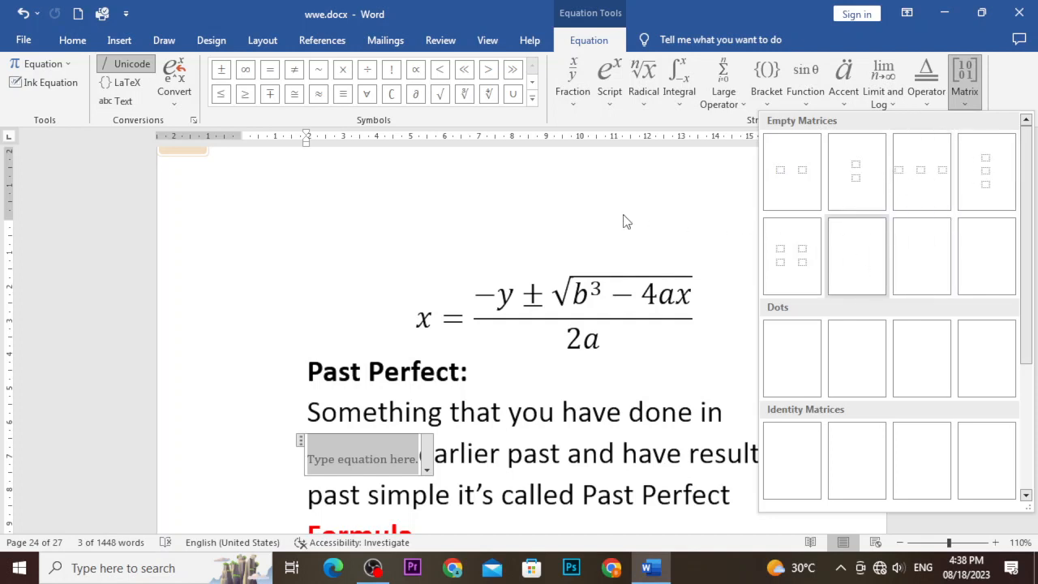
pyautogui.click(502, 208)
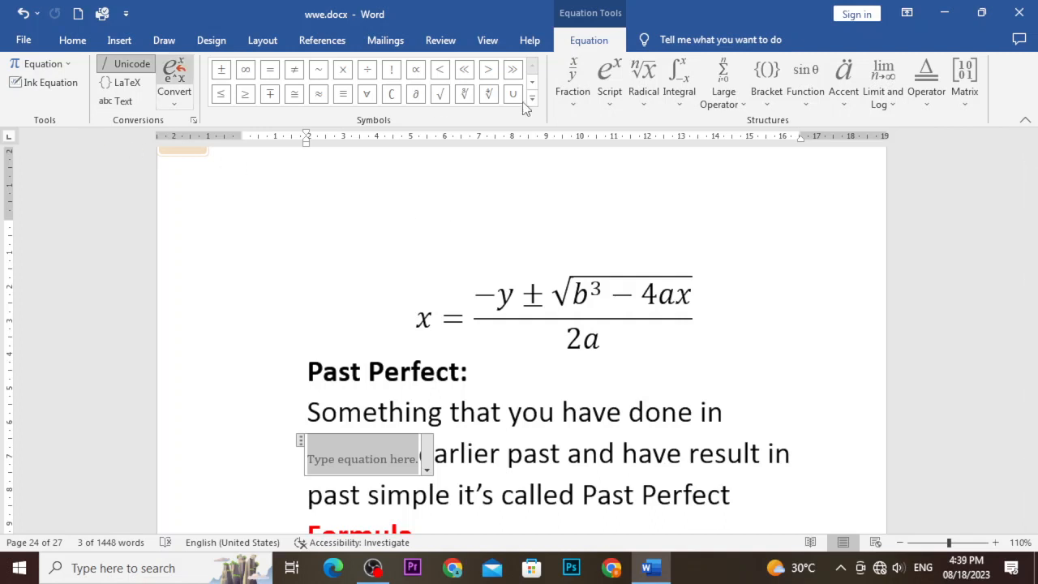
# Insert Wingdings character 255, the Windows logo, in front of the equation.
pyautogui.click(337, 248)
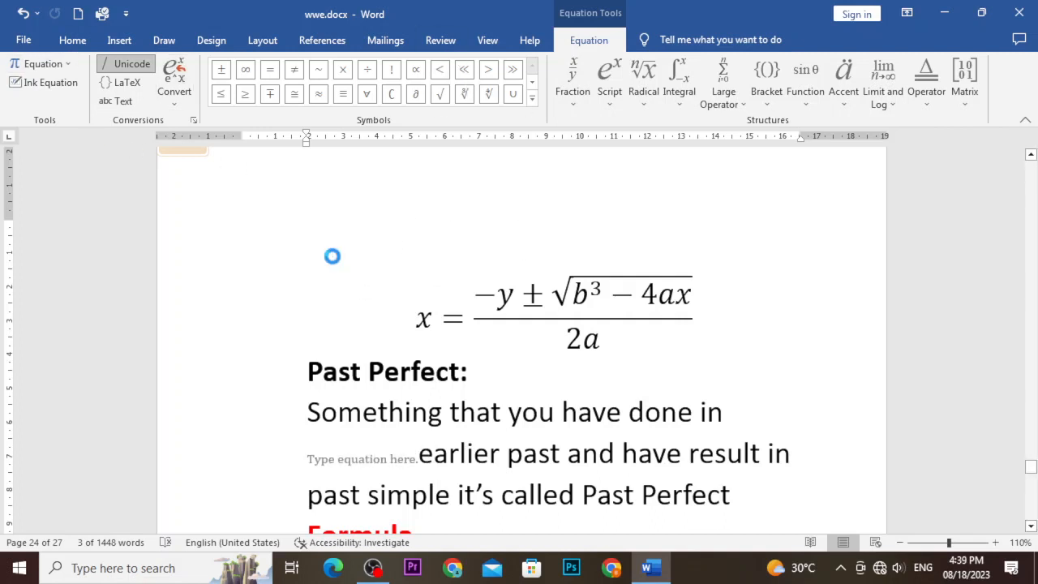
pyautogui.click(72, 39)
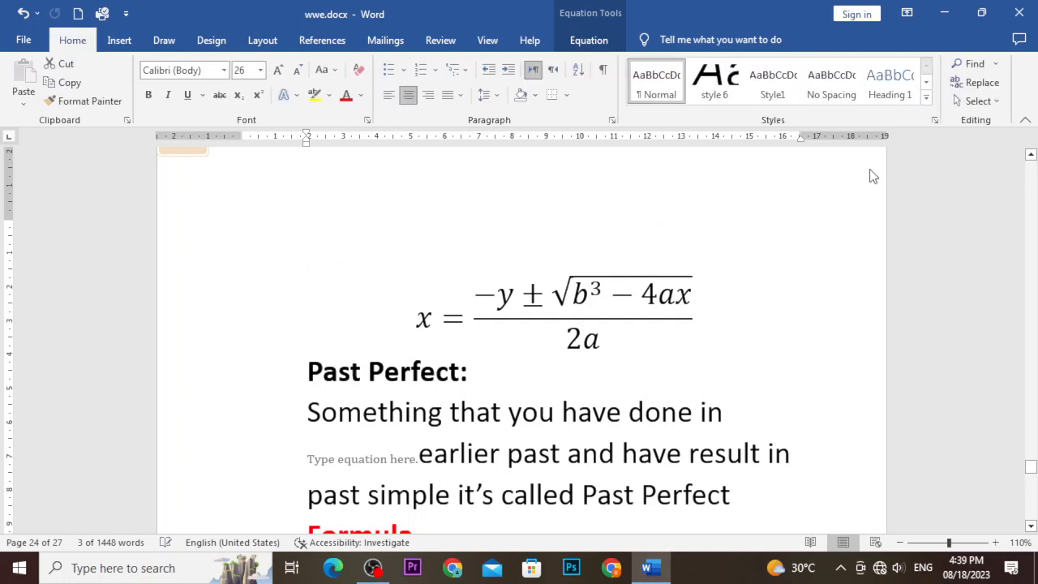
pyautogui.click(119, 39)
pyautogui.click(966, 83)
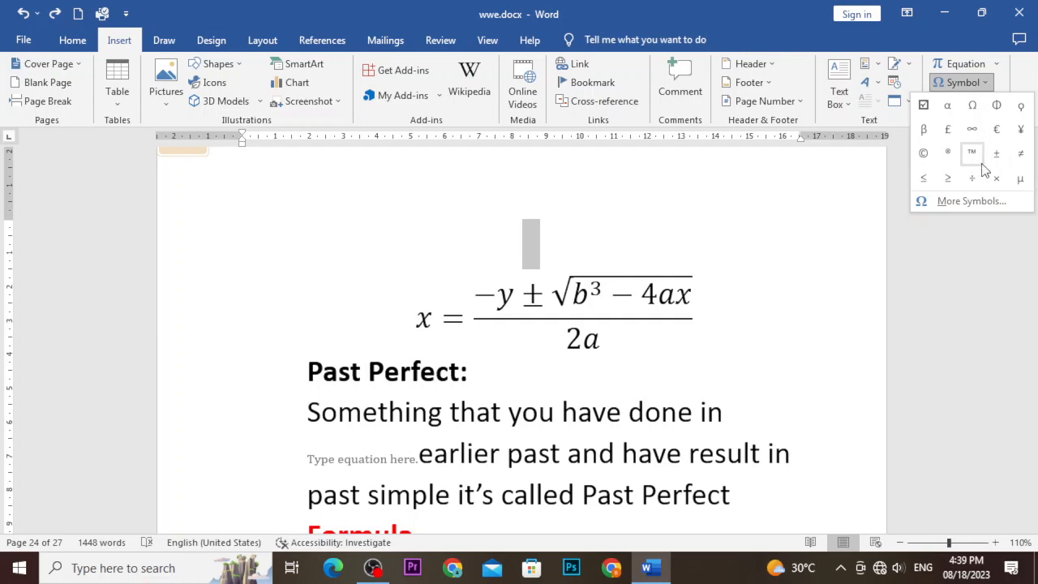
pyautogui.click(967, 202)
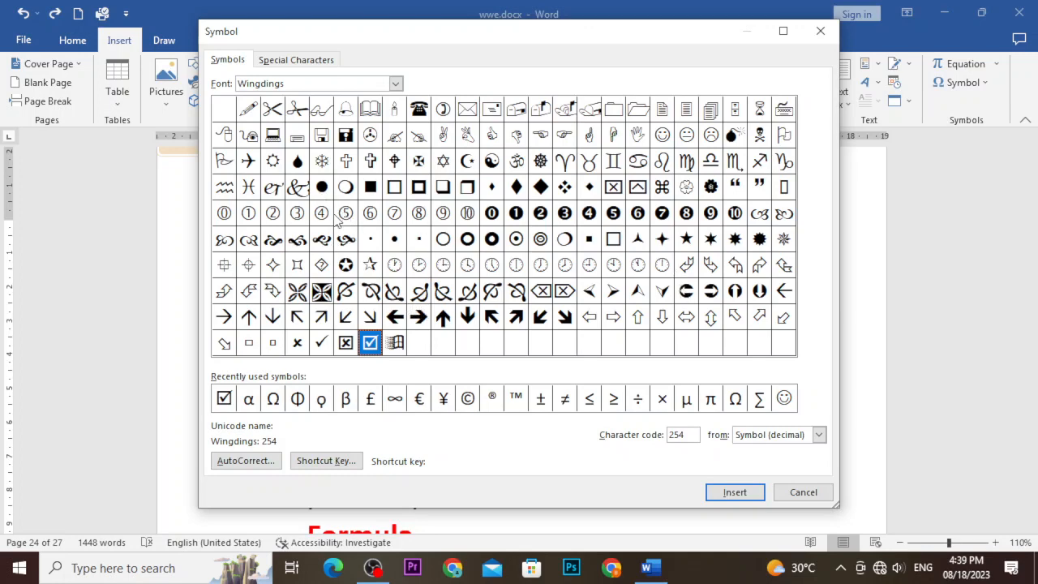
pyautogui.click(395, 344)
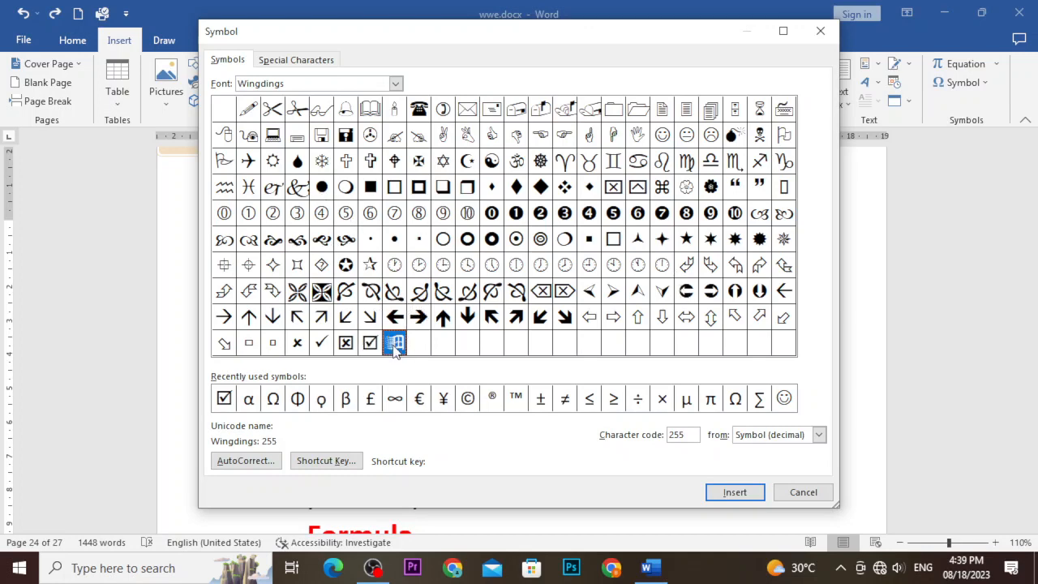
pyautogui.click(737, 492)
pyautogui.click(802, 492)
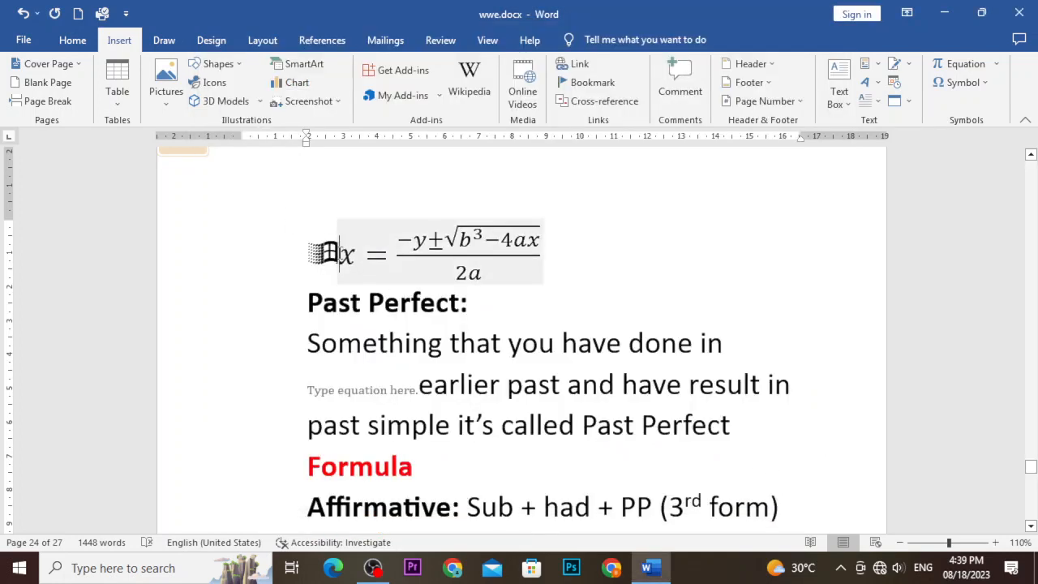
# Select the Windows-logo glyph and open the Symbol gallery again.
pyautogui.moveTo(306, 248); pyautogui.dragTo(328, 252)
pyautogui.scroll(17, 329, 251)
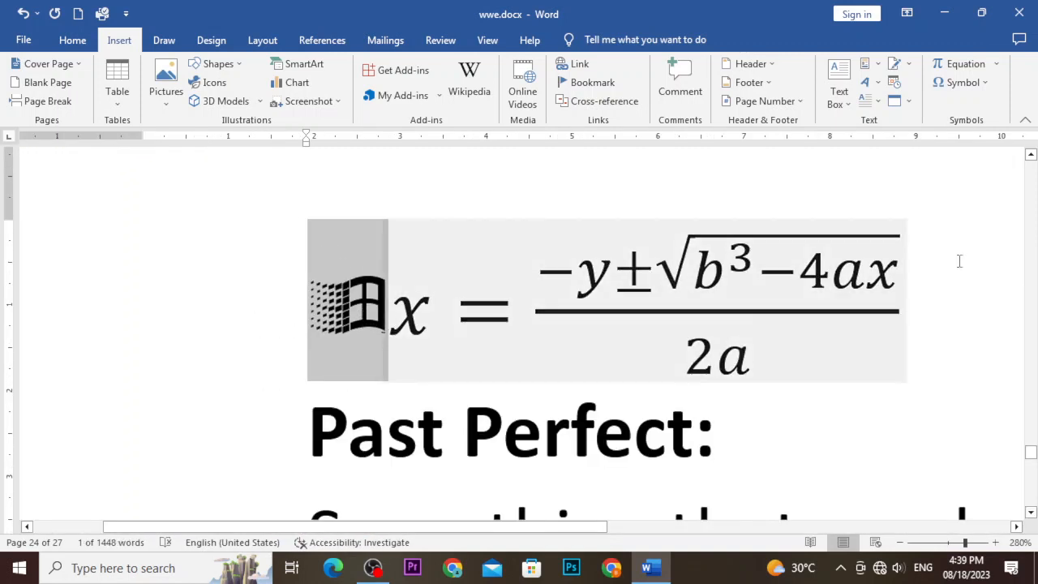
pyautogui.click(963, 82)
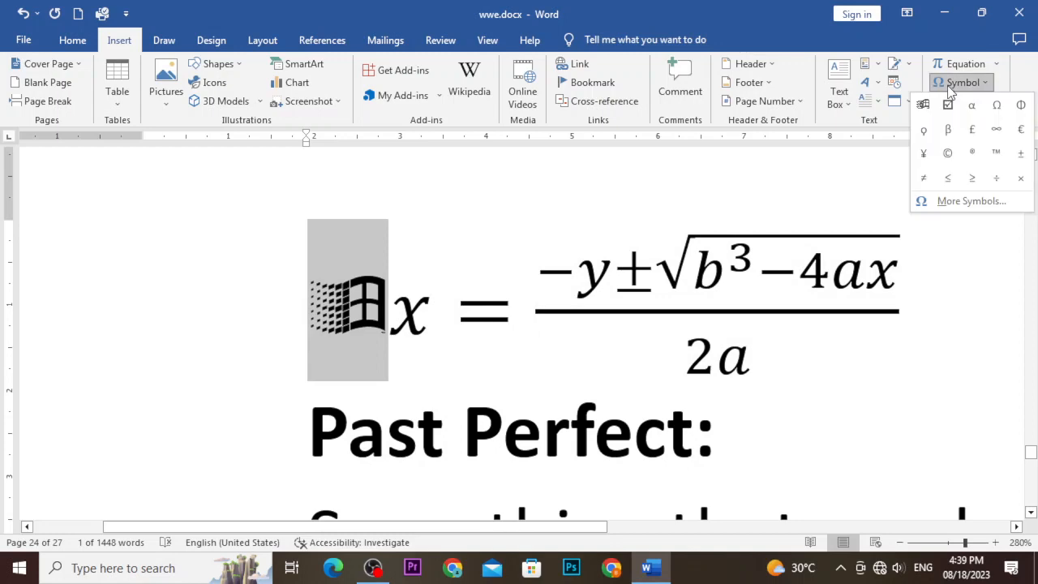
# In More Symbols, keep Symbol (decimal) coding and preview the Vladimir Script and Wide Latin fonts.
pyautogui.click(940, 200)
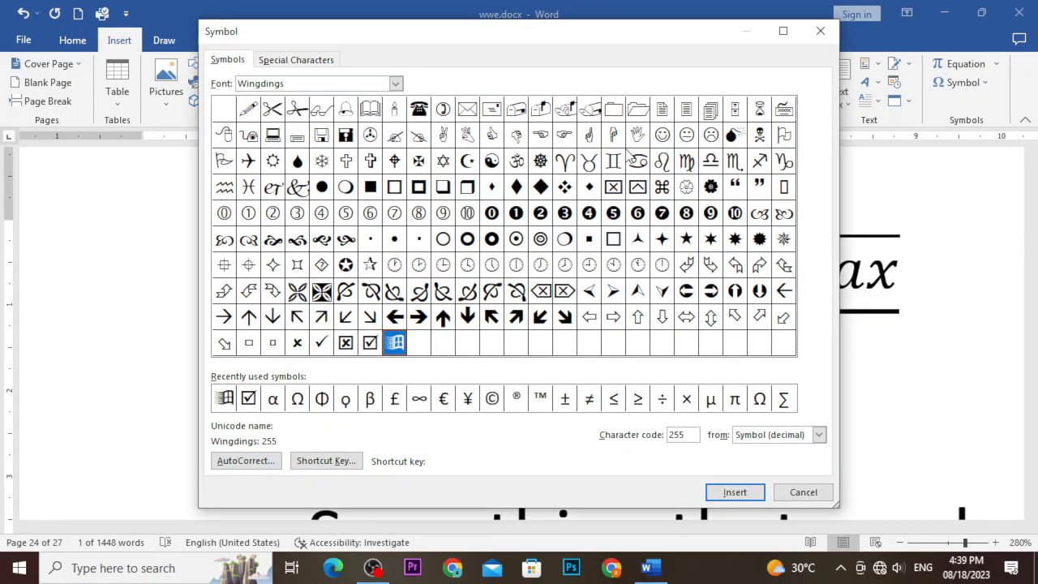
pyautogui.click(820, 437)
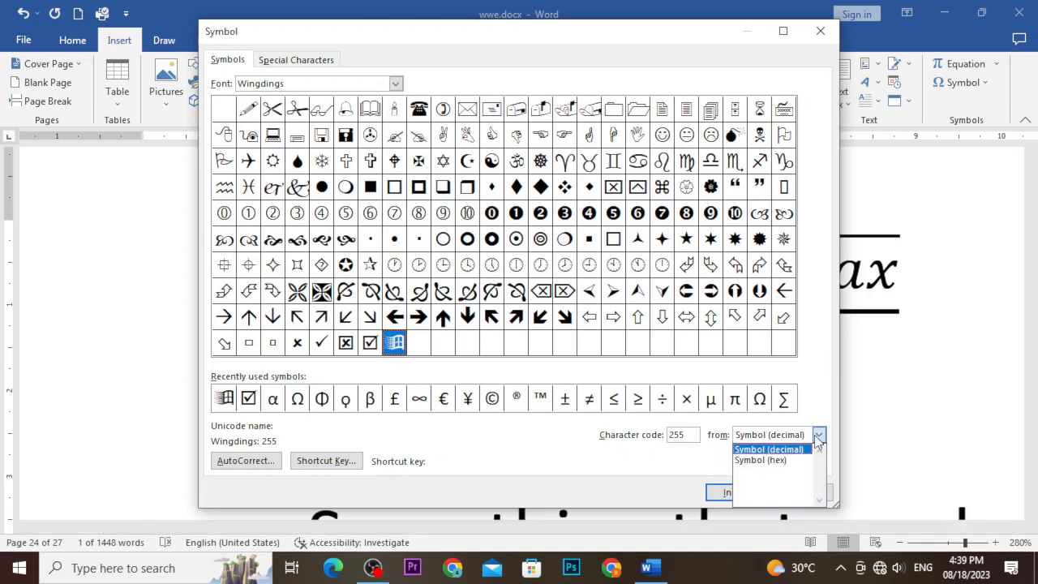
pyautogui.click(821, 436)
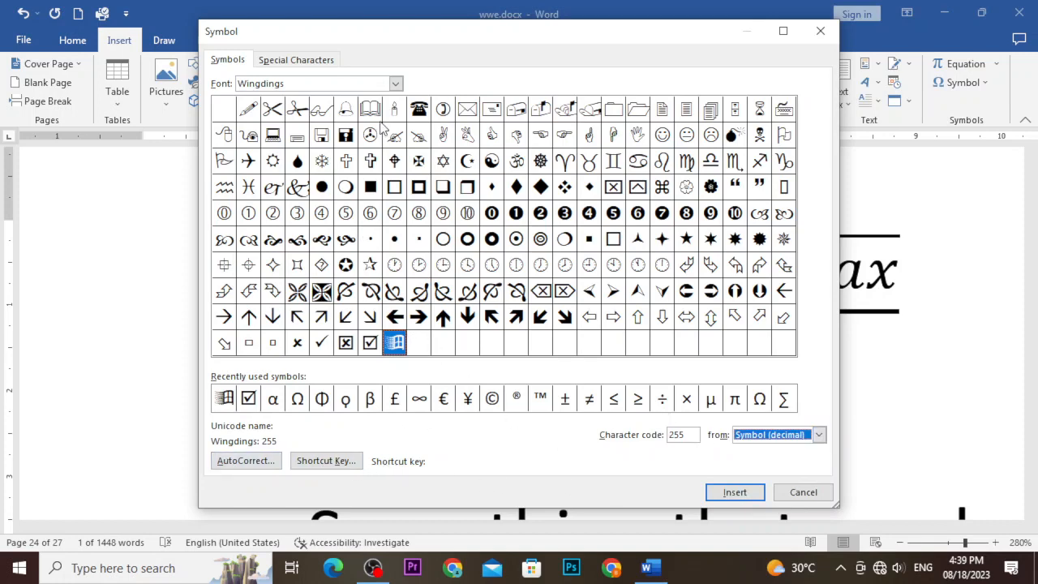
pyautogui.click(395, 83)
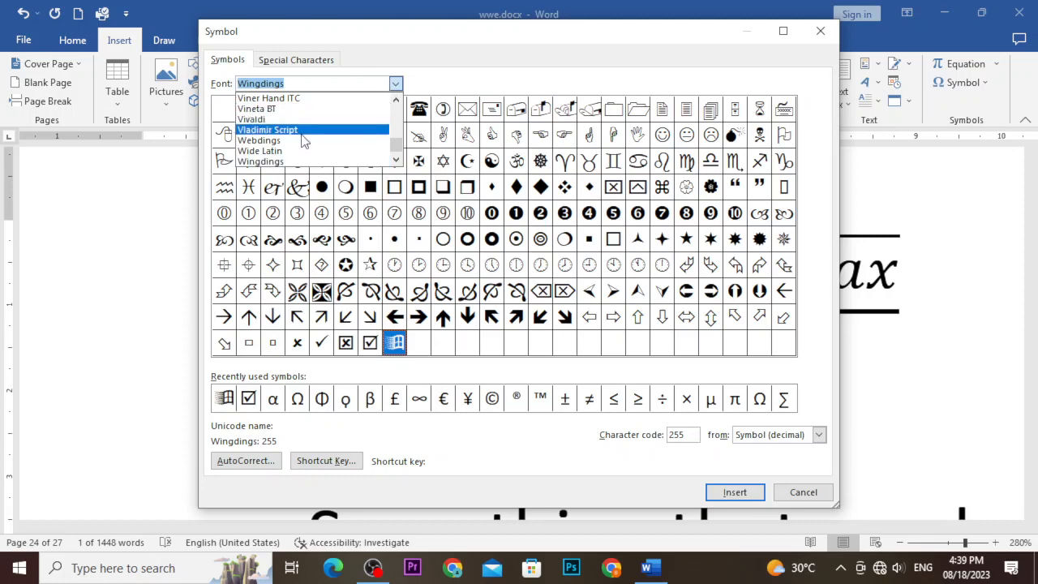
pyautogui.click(304, 132)
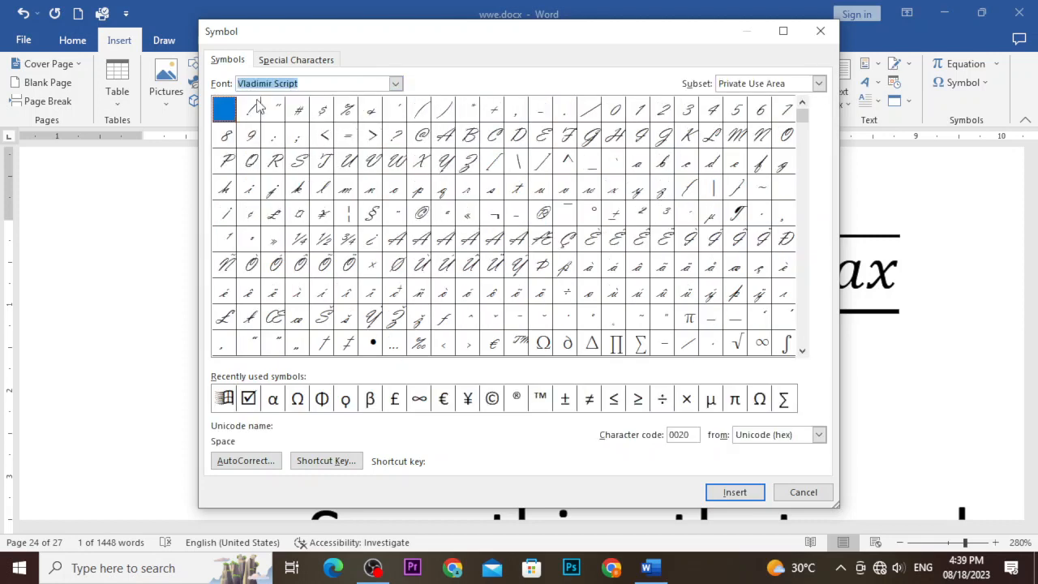
pyautogui.click(395, 85)
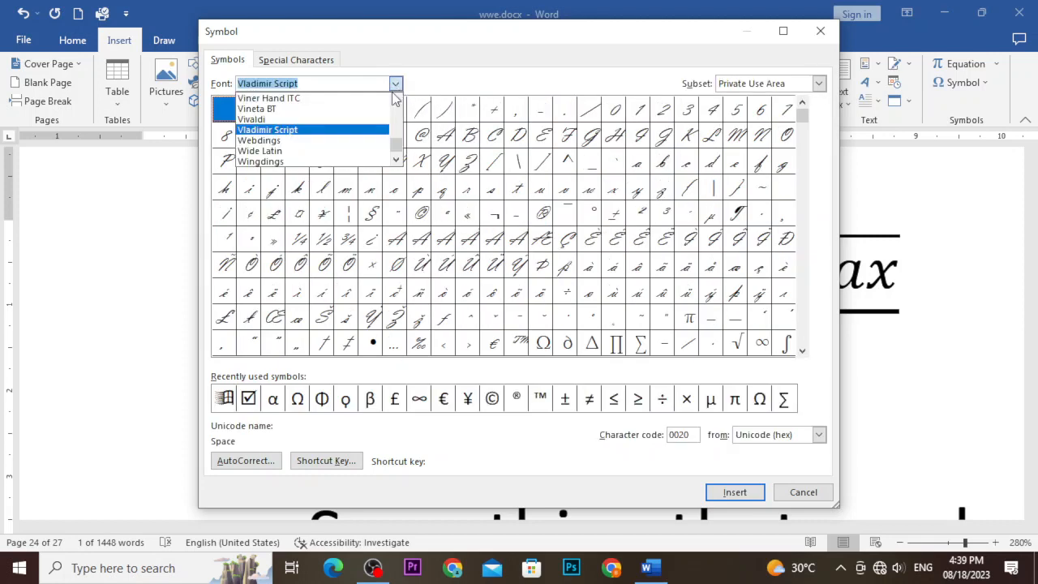
pyautogui.click(306, 153)
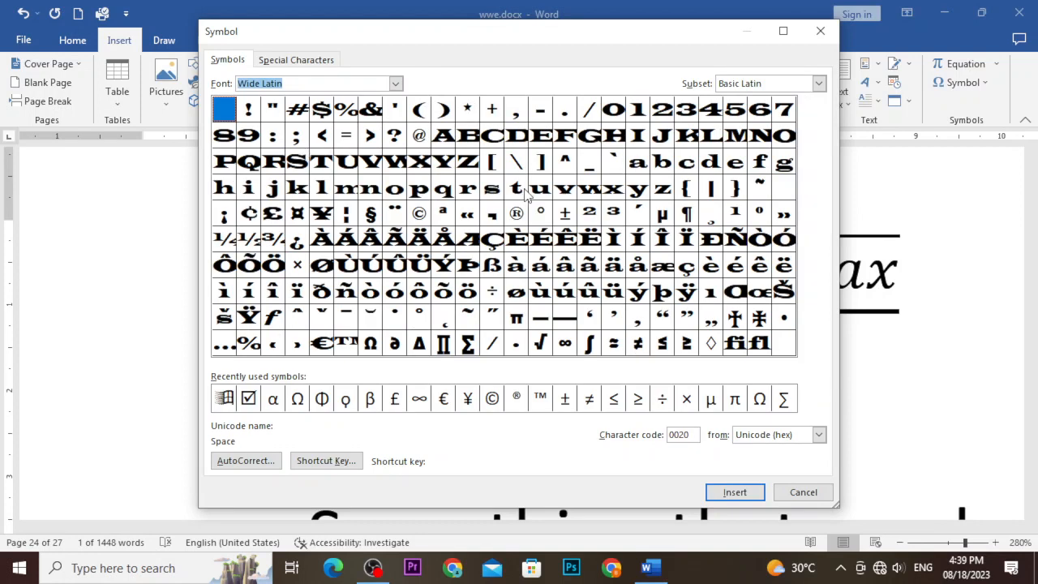
# Scroll through the Symbol dialog's font list looking for Agency FB.
pyautogui.click(396, 83)
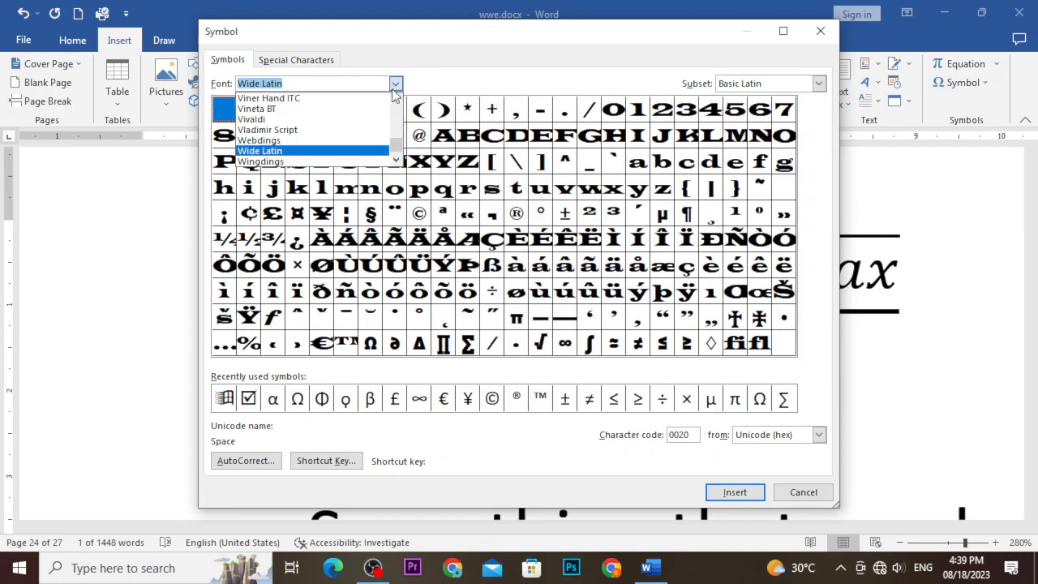
pyautogui.click(395, 100)
pyautogui.click(396, 99)
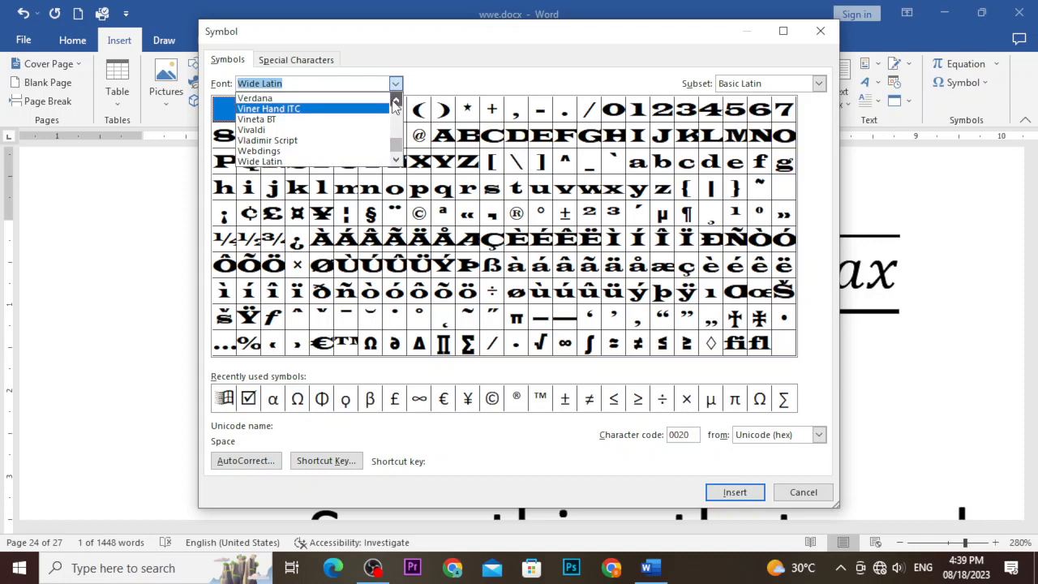
pyautogui.click(396, 100)
pyautogui.click(396, 100)
pyautogui.click(396, 100)
pyautogui.click(396, 100)
pyautogui.click(396, 100)
pyautogui.click(395, 100)
pyautogui.click(395, 100)
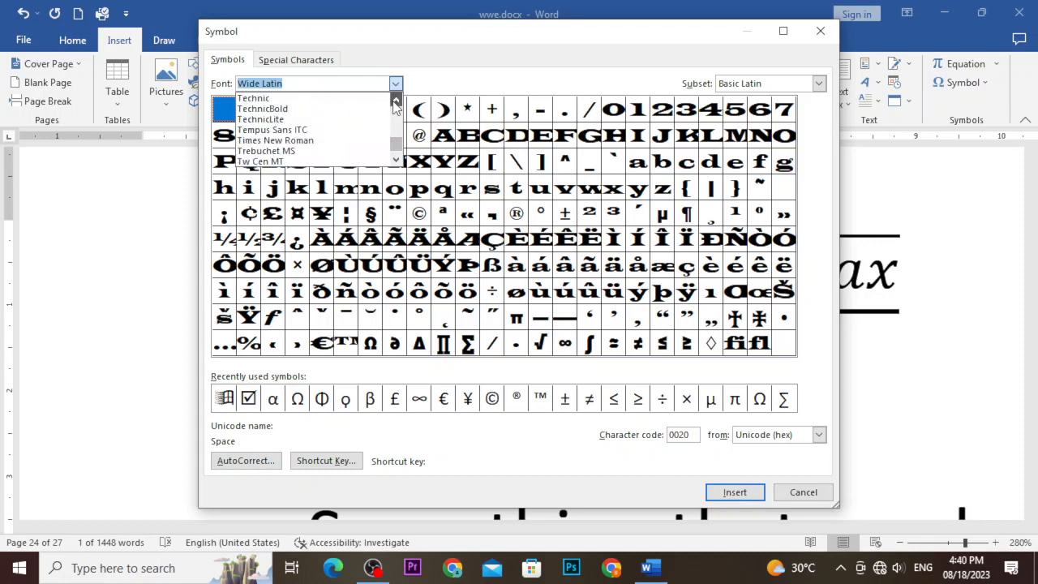
pyautogui.click(396, 99)
pyautogui.click(395, 100)
pyautogui.click(394, 103)
pyautogui.click(394, 103)
pyautogui.click(394, 103)
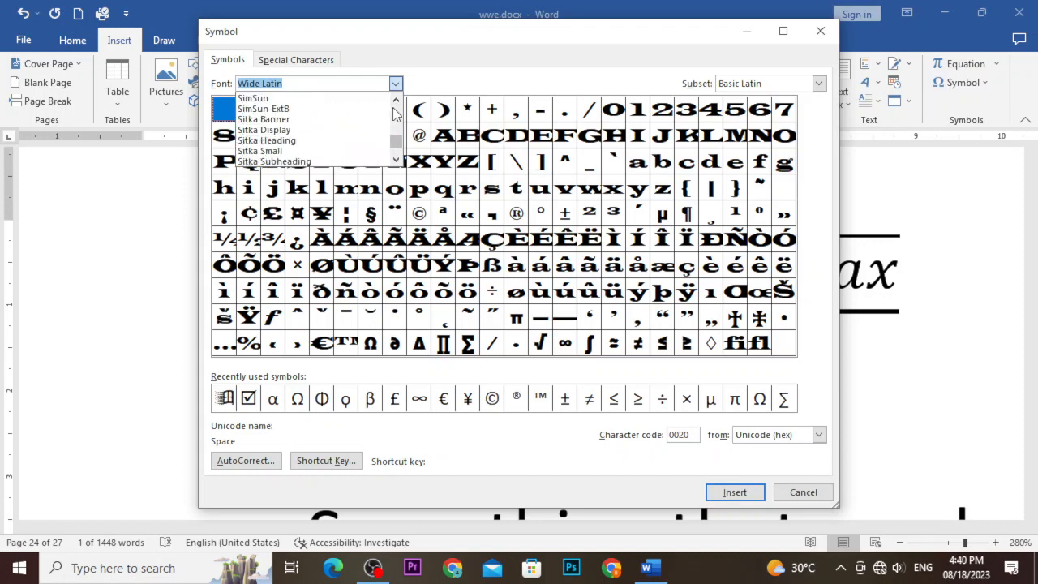
pyautogui.click(394, 103)
pyautogui.click(394, 113)
pyautogui.click(394, 113)
pyautogui.click(394, 114)
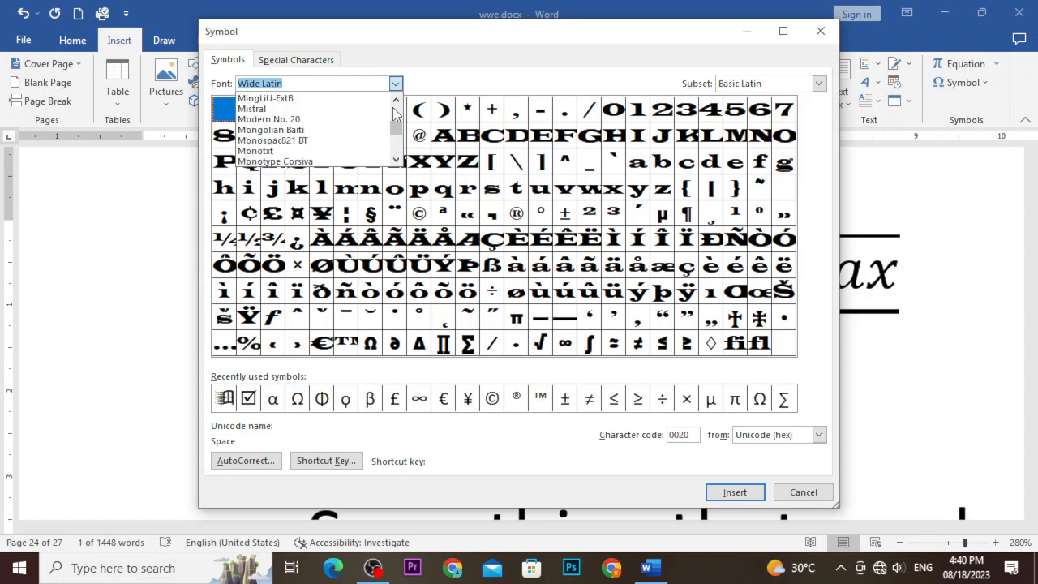
pyautogui.click(395, 114)
pyautogui.click(394, 113)
pyautogui.scroll(20, 394, 114)
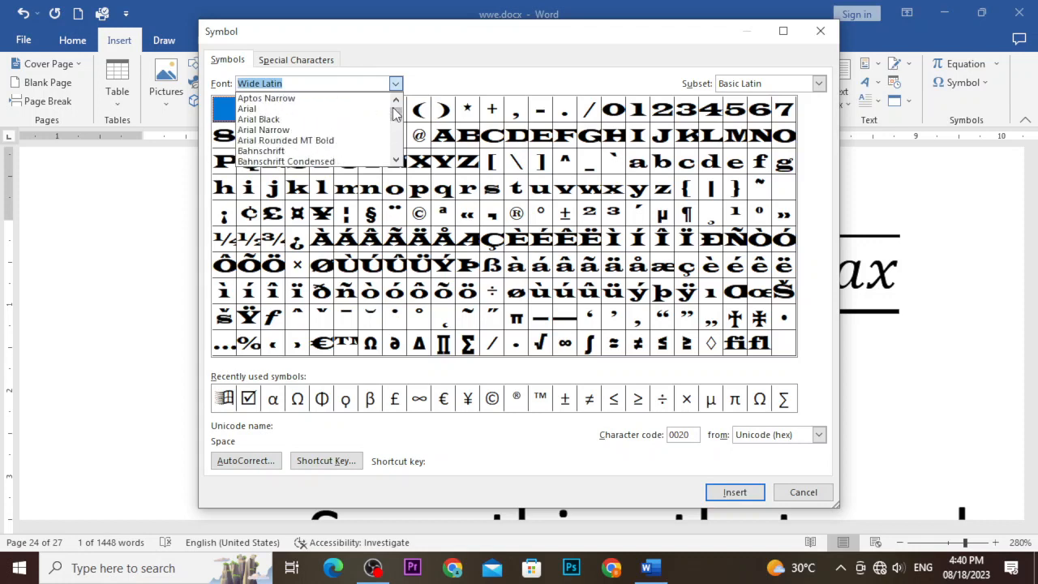
pyautogui.scroll(-2, 302, 139)
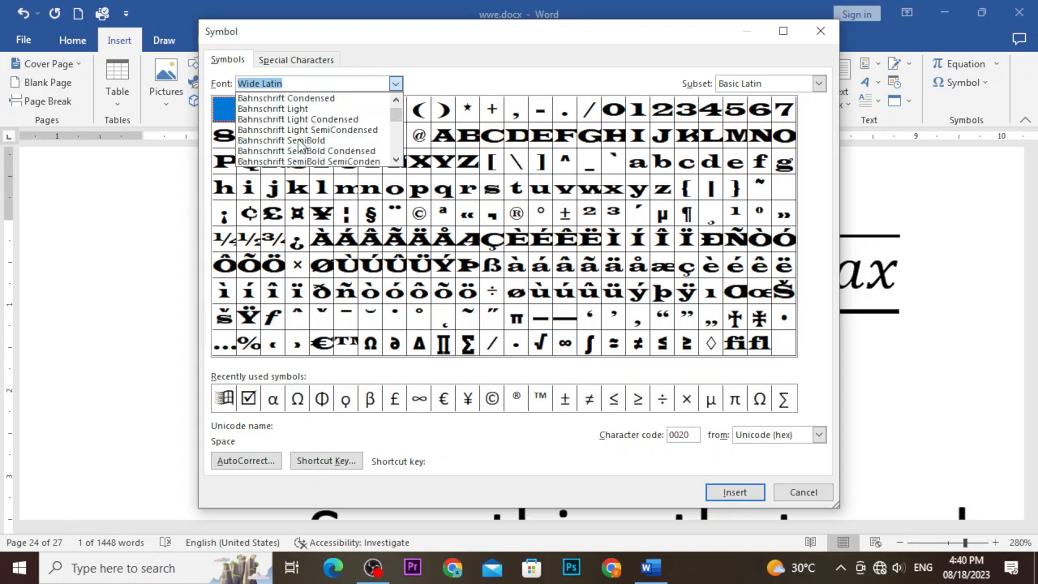
pyautogui.scroll(3, 300, 146)
pyautogui.scroll(3, 299, 145)
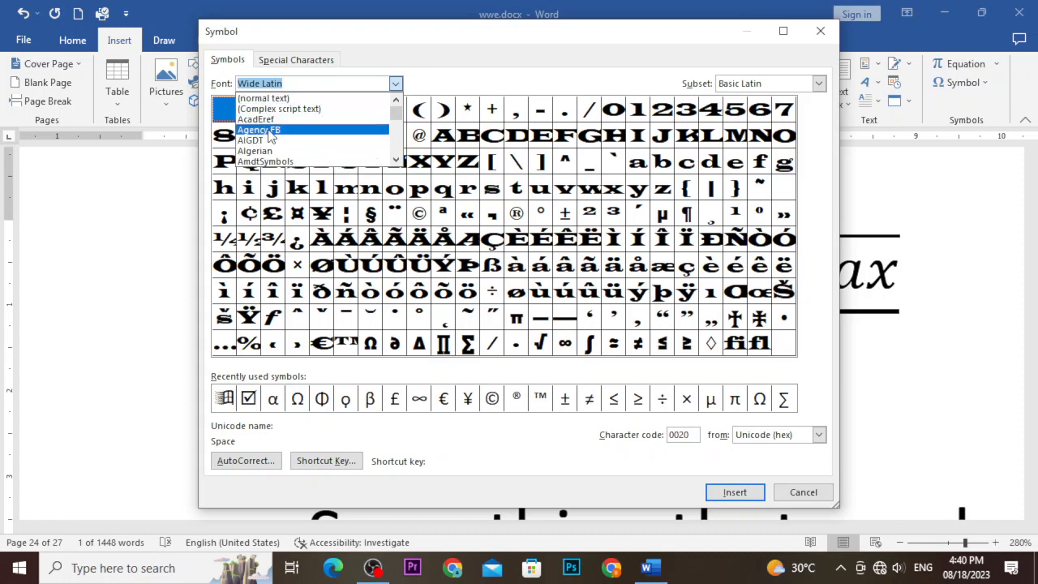
# Insert the Agency FB capital G (code 0047) and close the Symbol dialog.
pyautogui.click(272, 134)
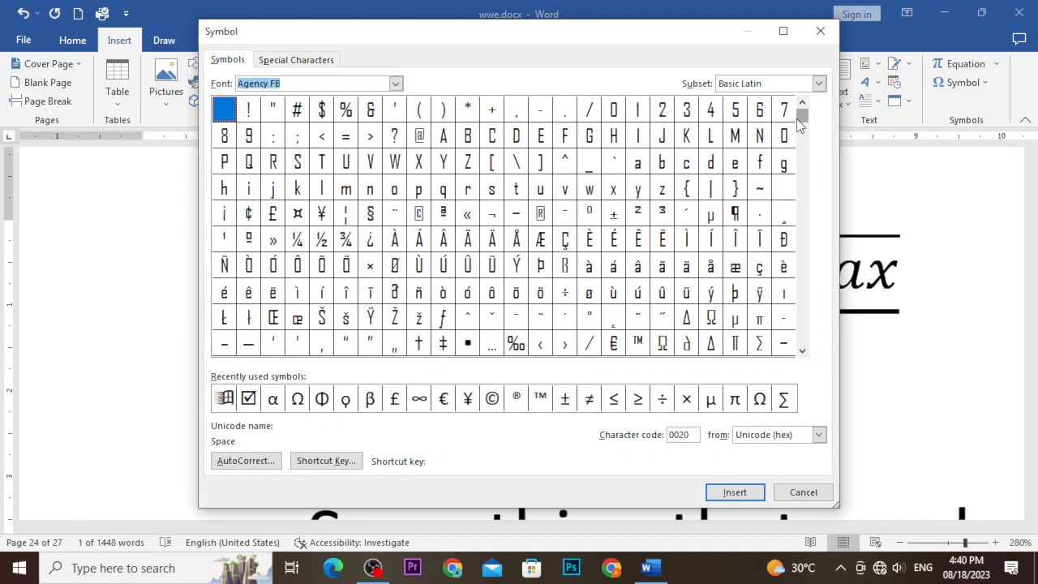
pyautogui.moveTo(798, 119); pyautogui.dragTo(799, 141)
pyautogui.click(802, 350)
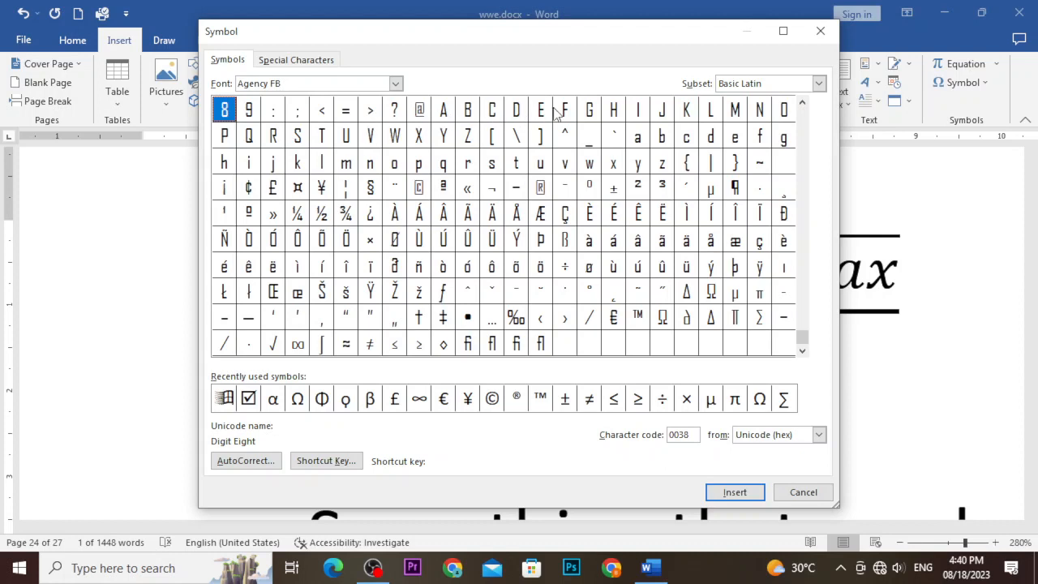
pyautogui.click(591, 111)
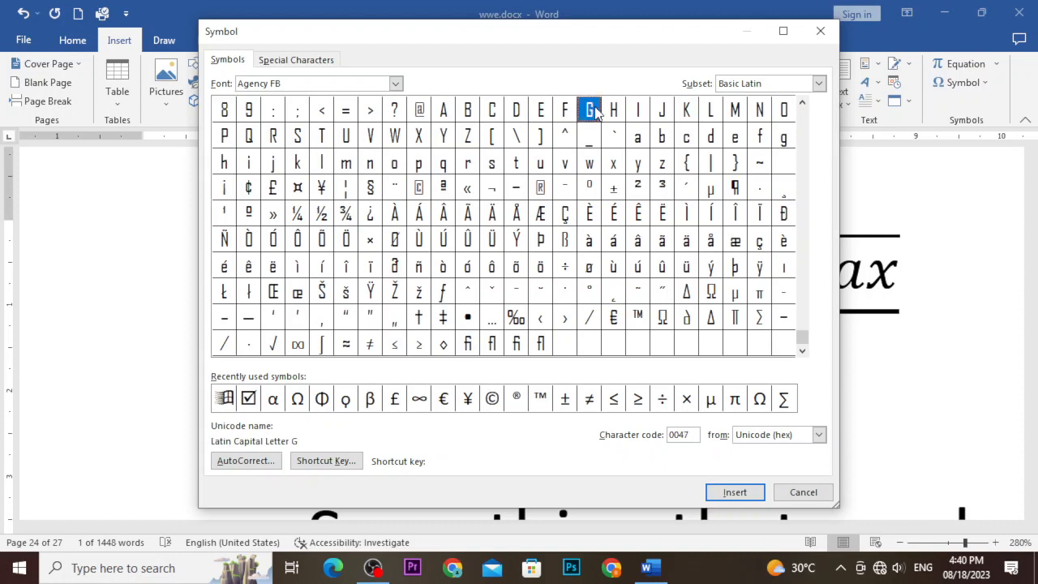
pyautogui.click(733, 492)
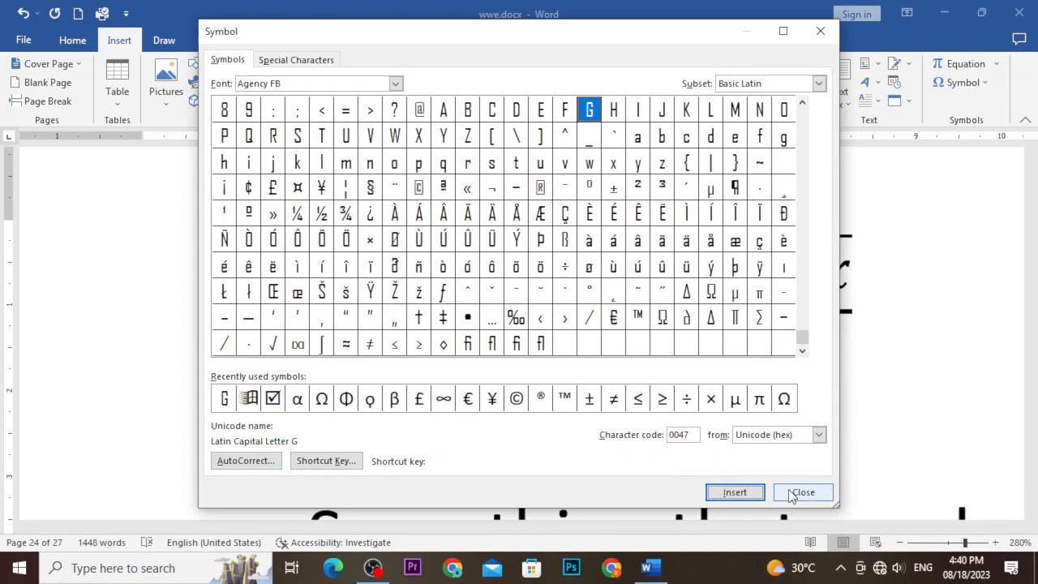
pyautogui.click(803, 493)
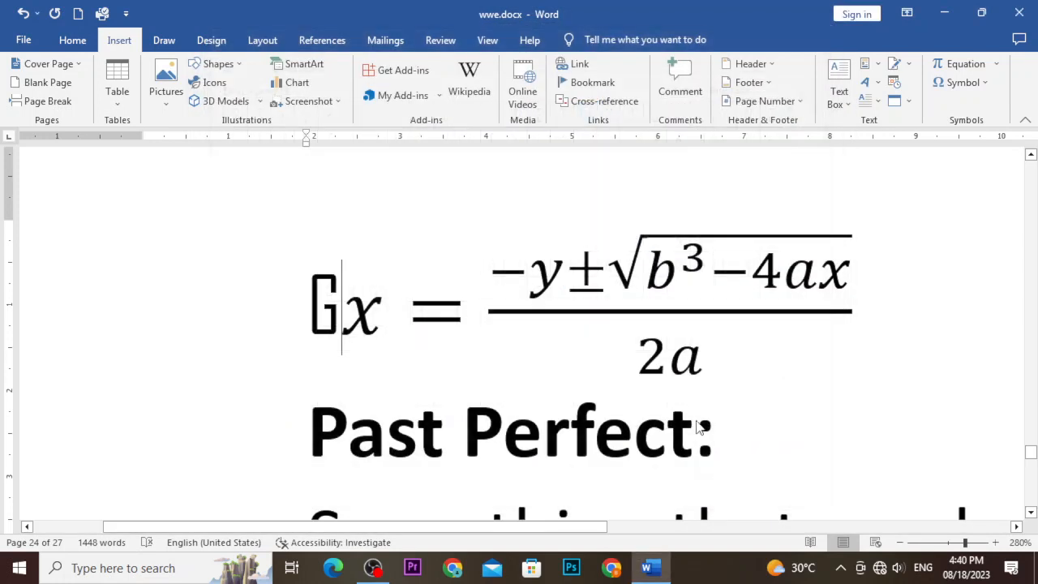
# Insert the © copyright sign from the Symbol gallery right after G, before x.
pyautogui.click(334, 293)
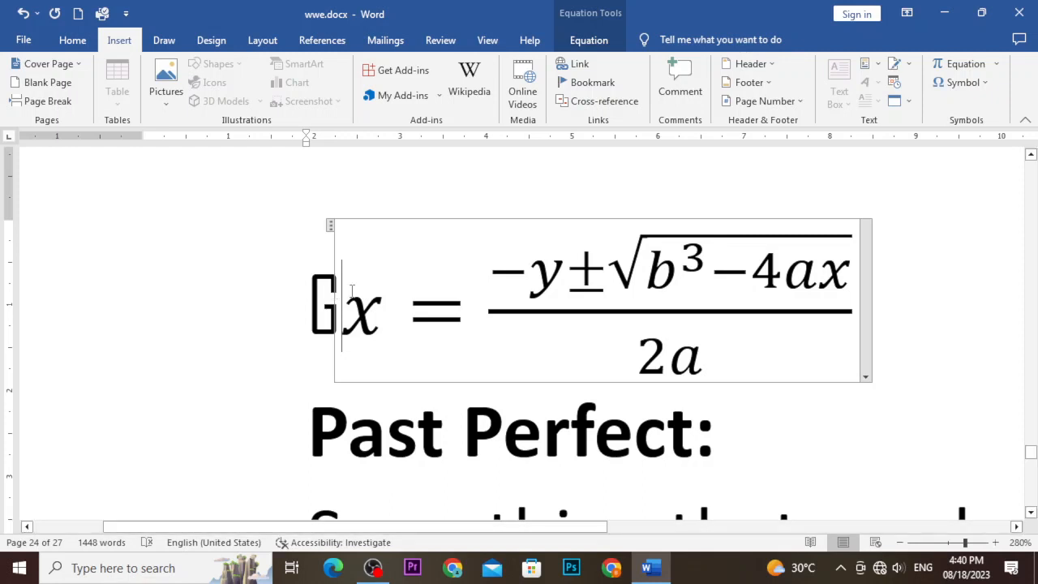
pyautogui.click(939, 84)
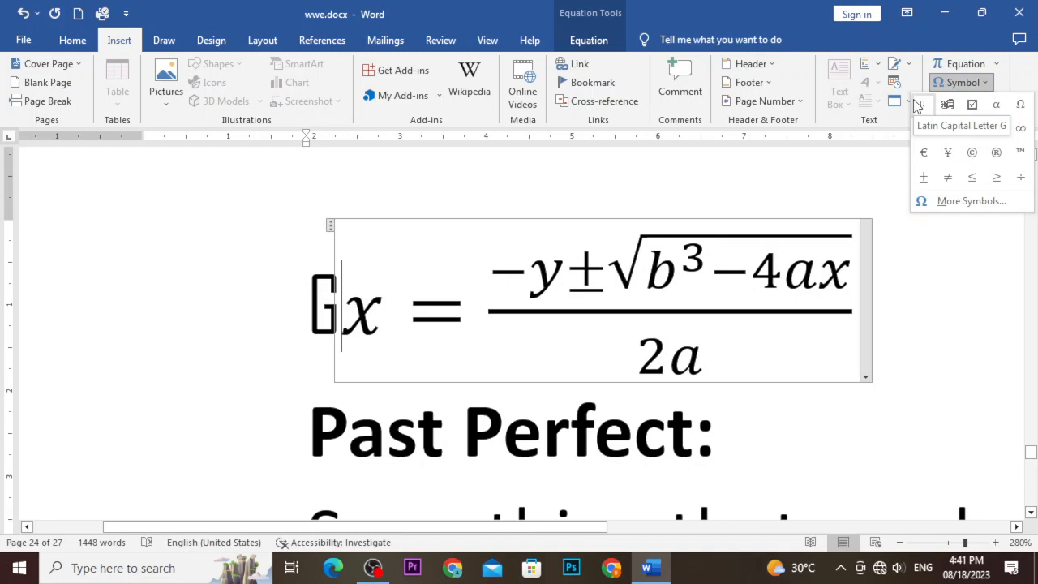
pyautogui.click(972, 155)
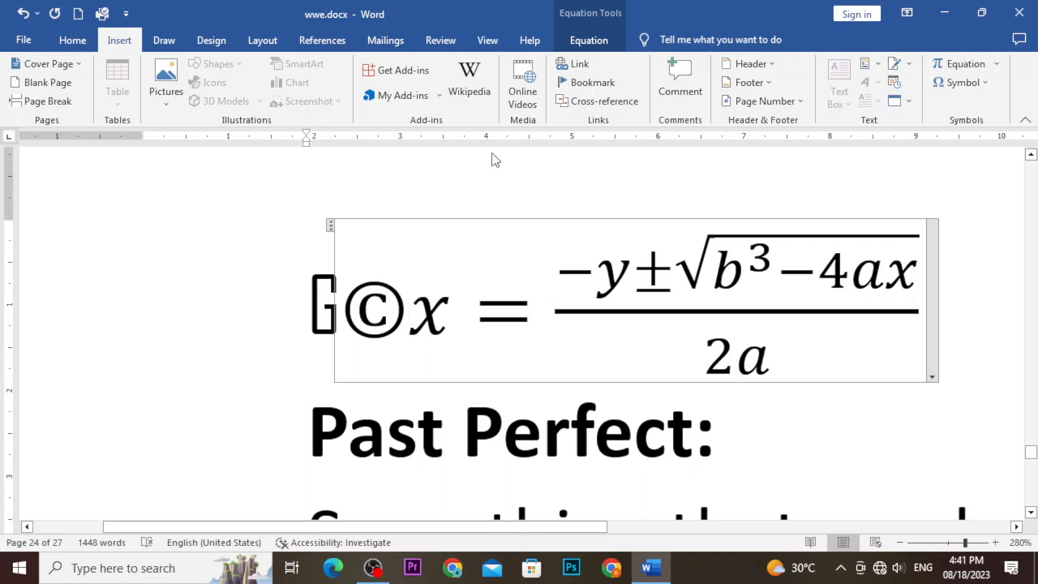
pyautogui.press('Right')
pyautogui.press('Right')
pyautogui.press('Left')
pyautogui.click(738, 419)
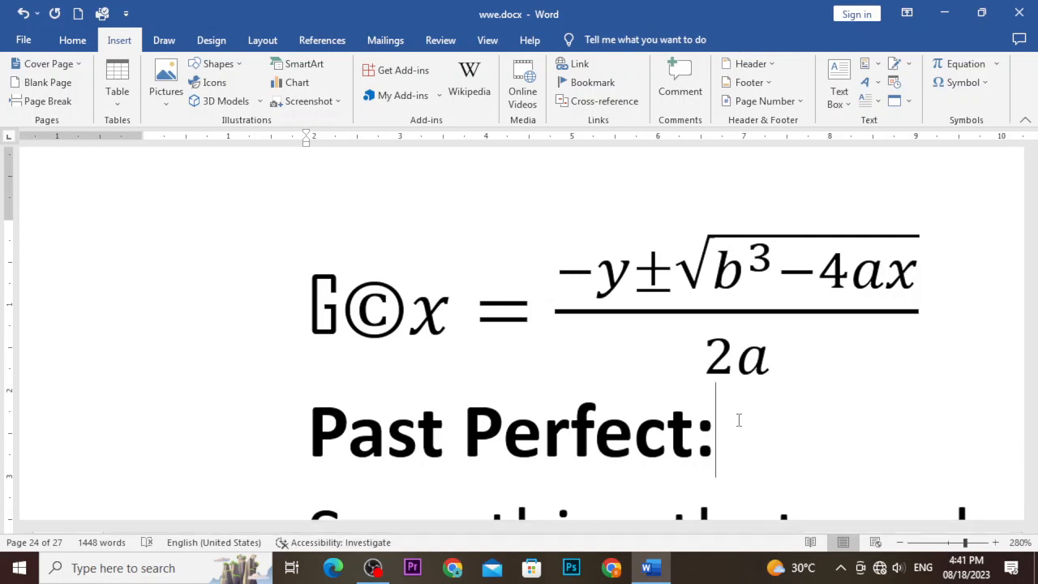
# Switch from Word to the OBS Studio window with Alt+Tab.
pyautogui.hotkey('alt', 'Tab')
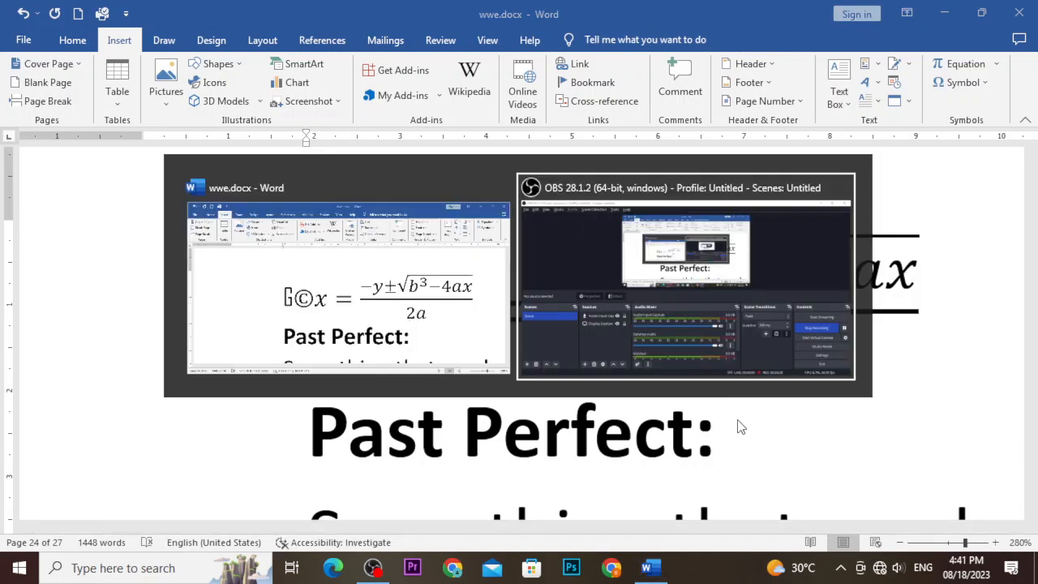